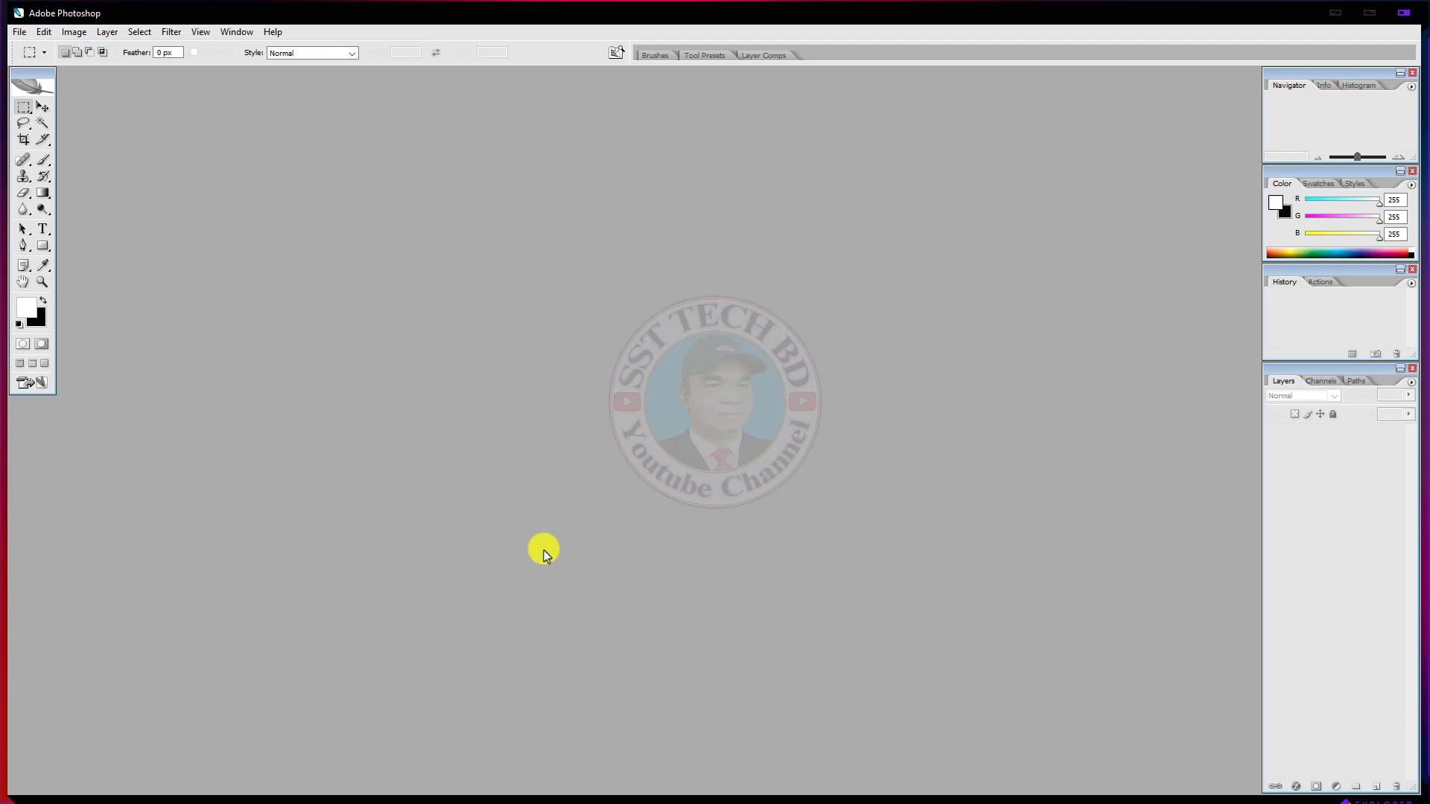
# Step: Create a new white 1024 x 768 pixel document and maximize its window
pyautogui.hotkey('ctrl', 'n')
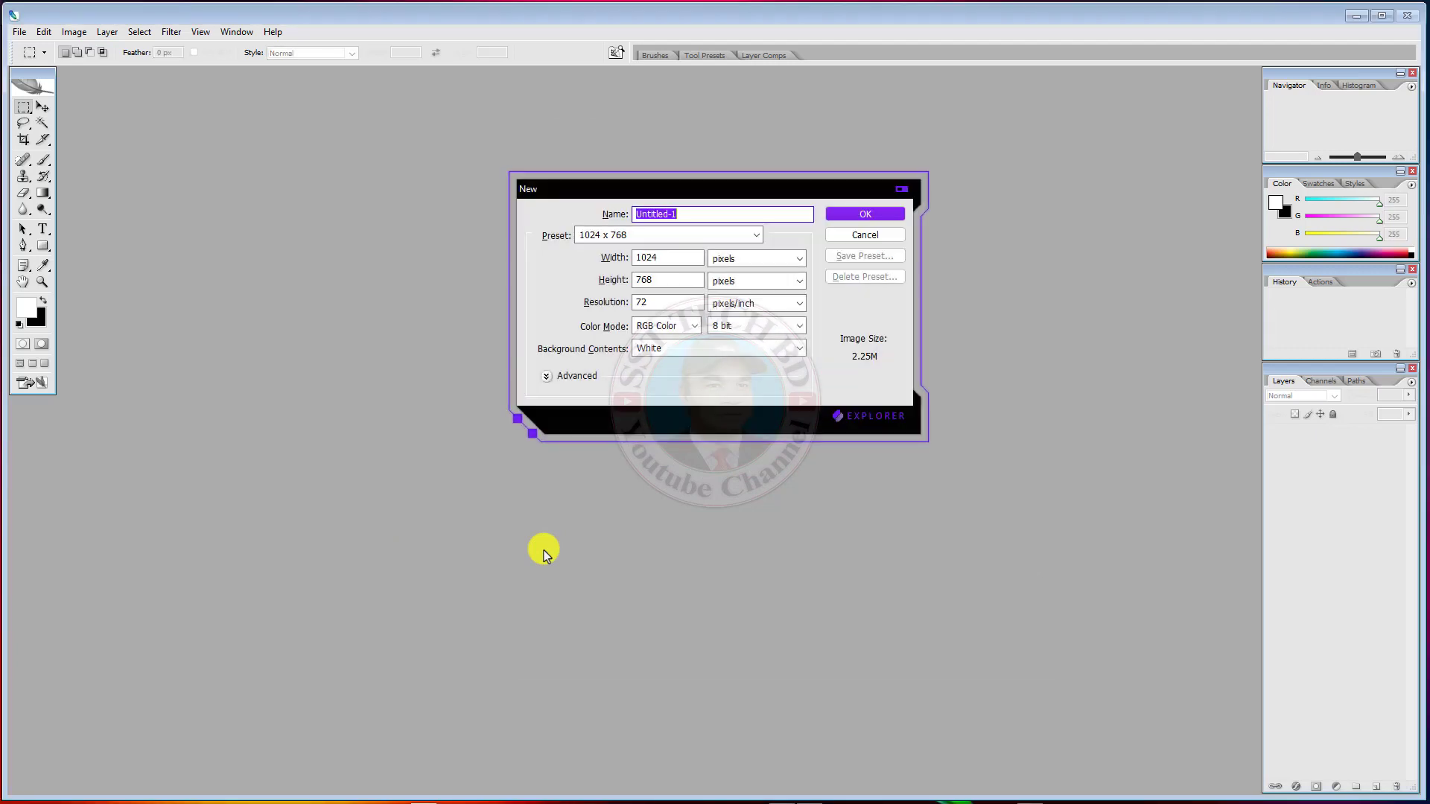
pyautogui.click(756, 236)
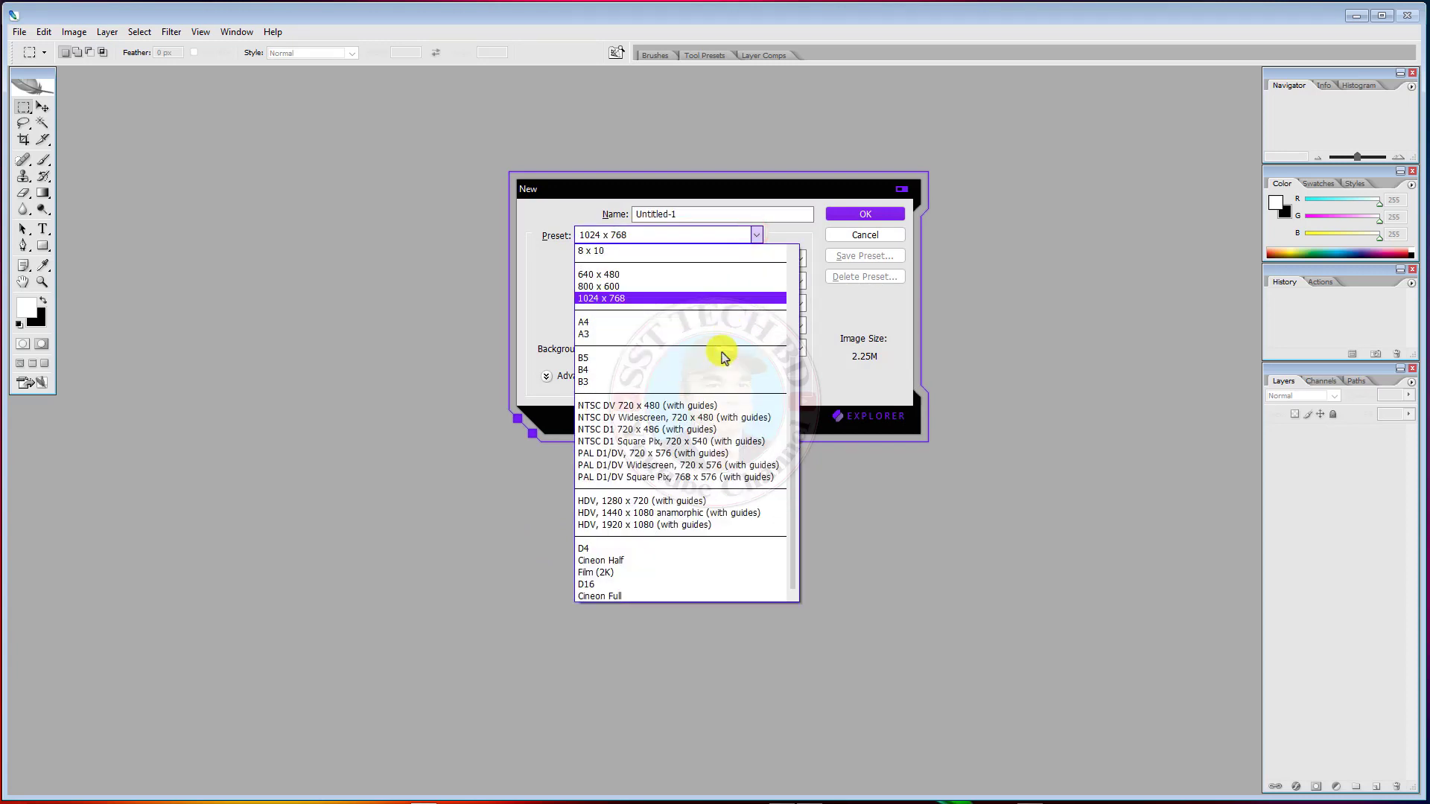
pyautogui.click(628, 298)
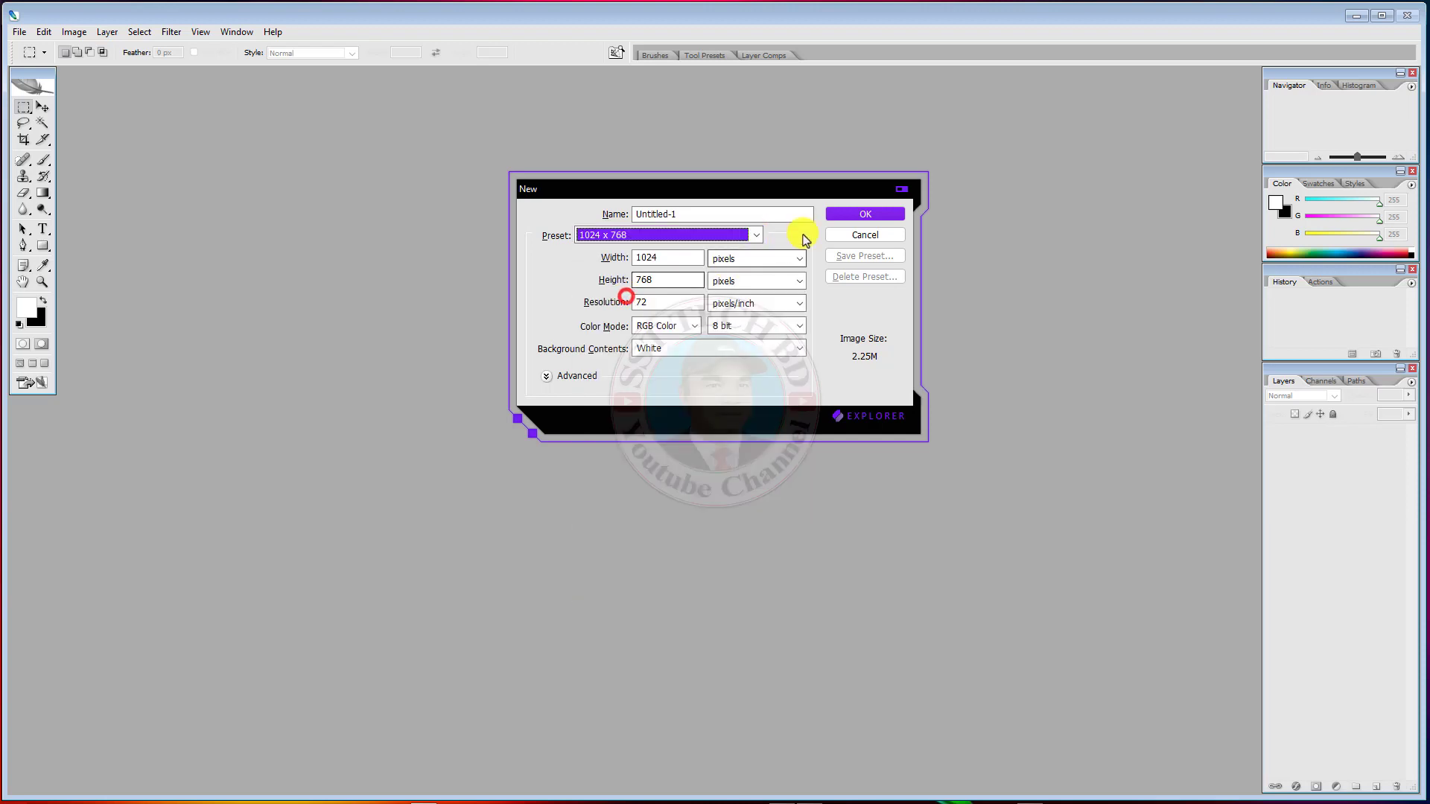
pyautogui.click(864, 214)
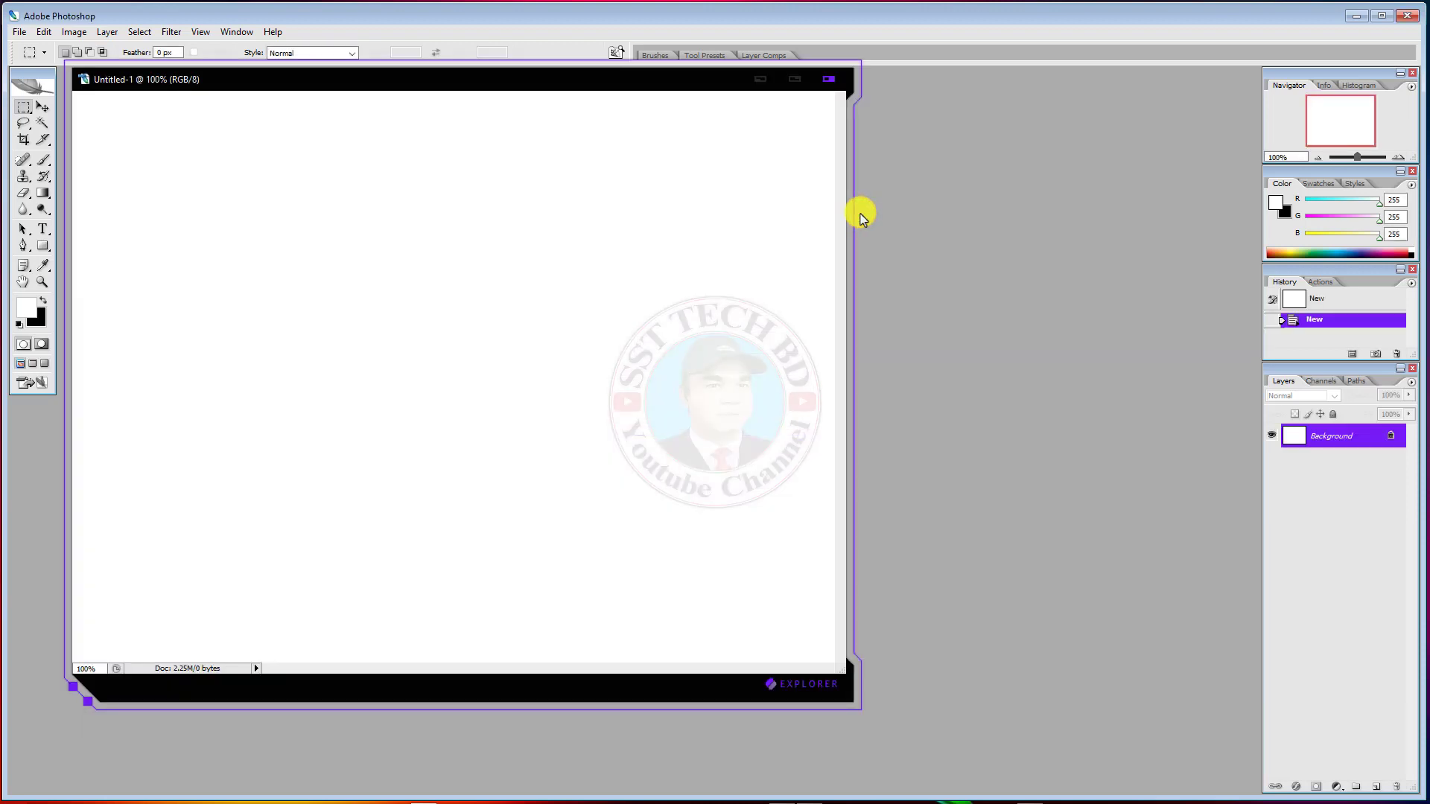
pyautogui.moveTo(509, 78)
pyautogui.mouseDown()
pyautogui.moveTo(709, 154)
pyautogui.moveTo(722, 141)
pyautogui.mouseUp()
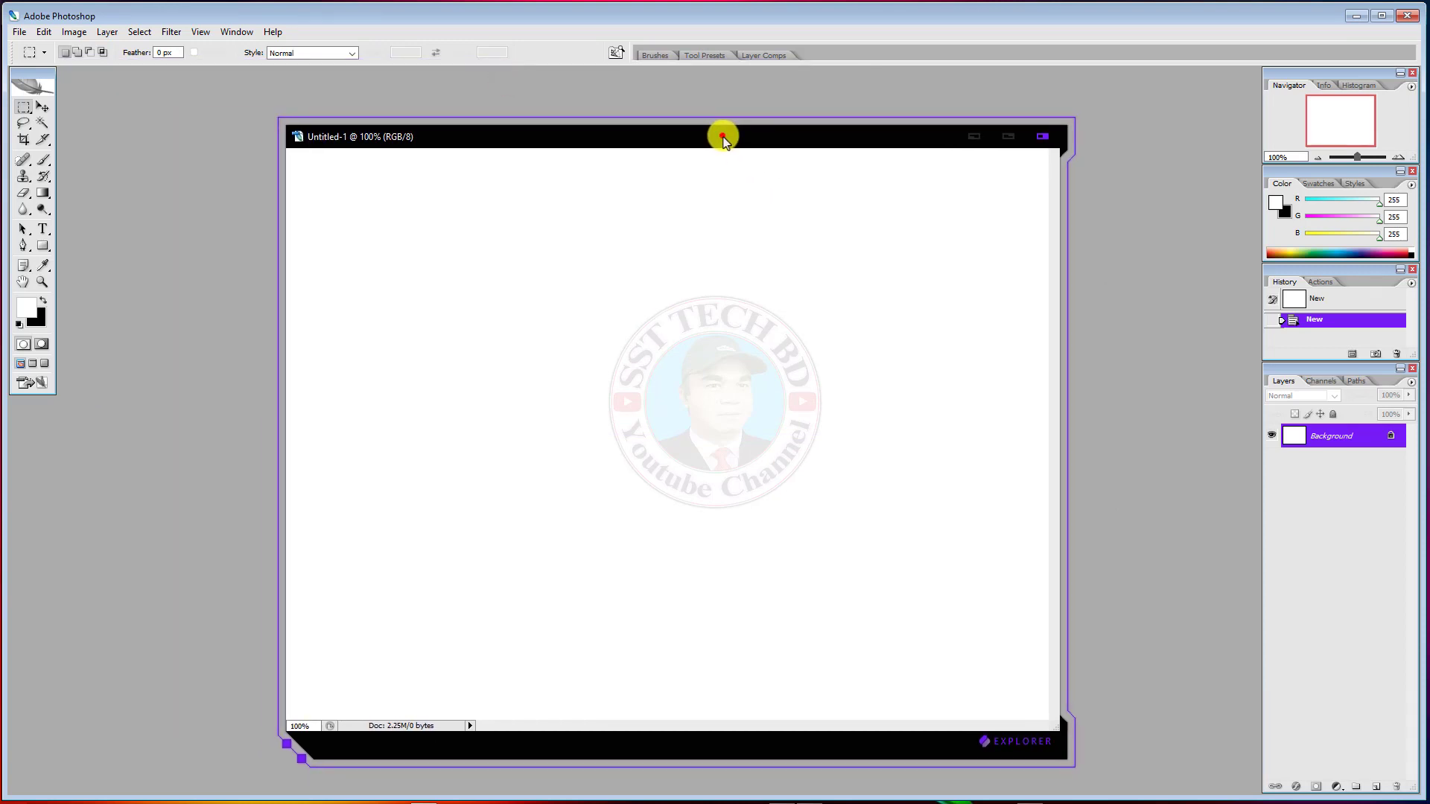
pyautogui.doubleClick(1009, 137)
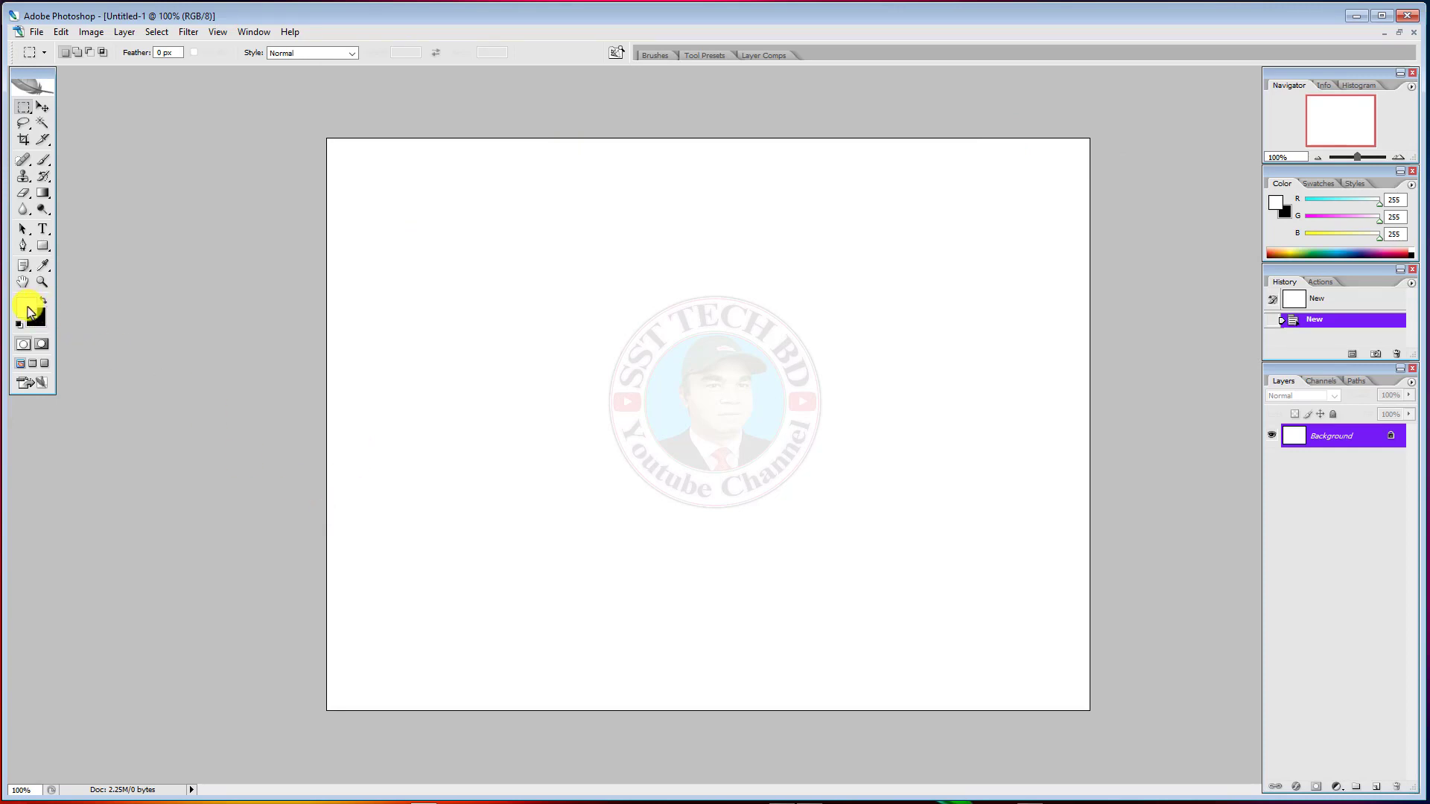
# Step: Keep white foreground and black background colours, then fill the canvas solid black
pyautogui.click(37, 319)
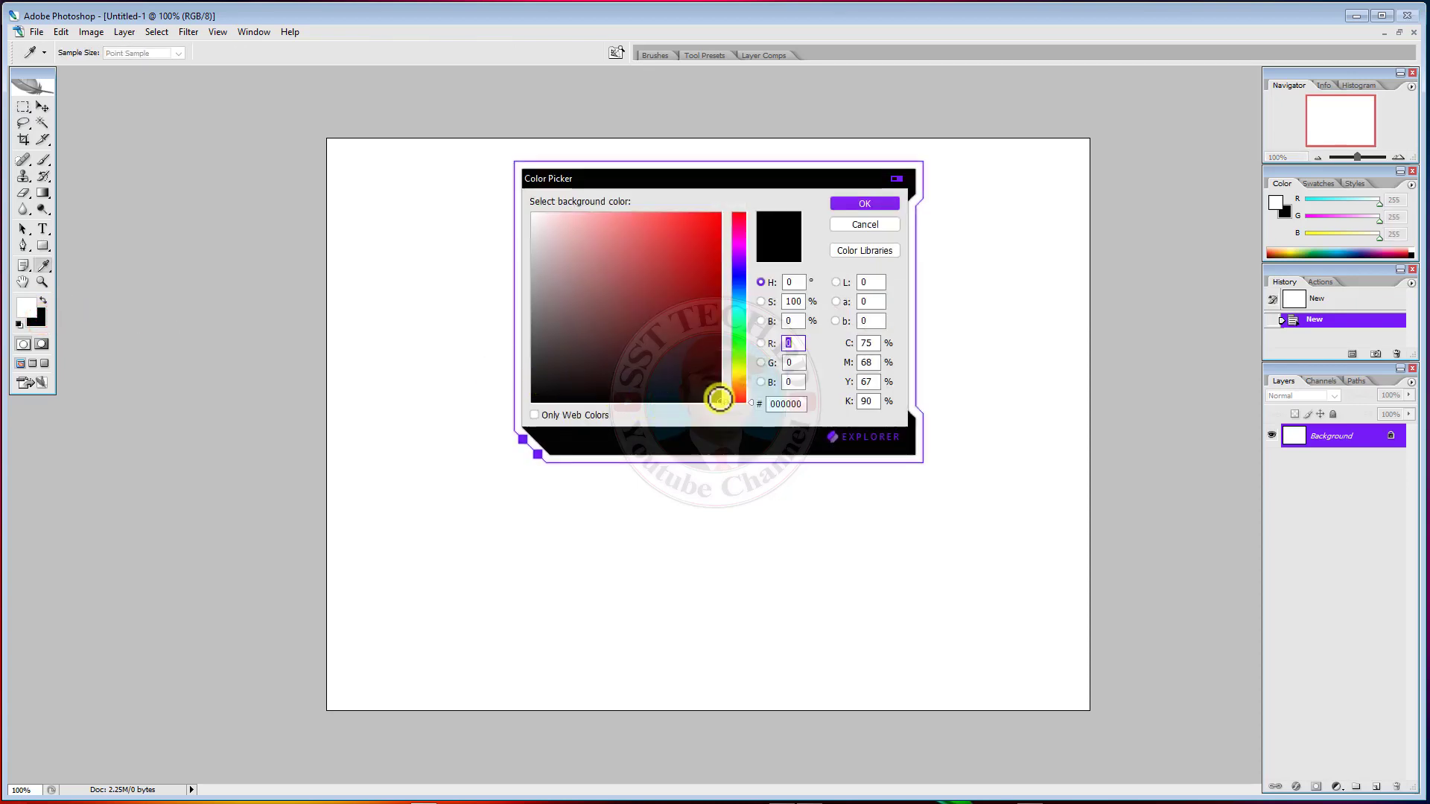
pyautogui.click(862, 202)
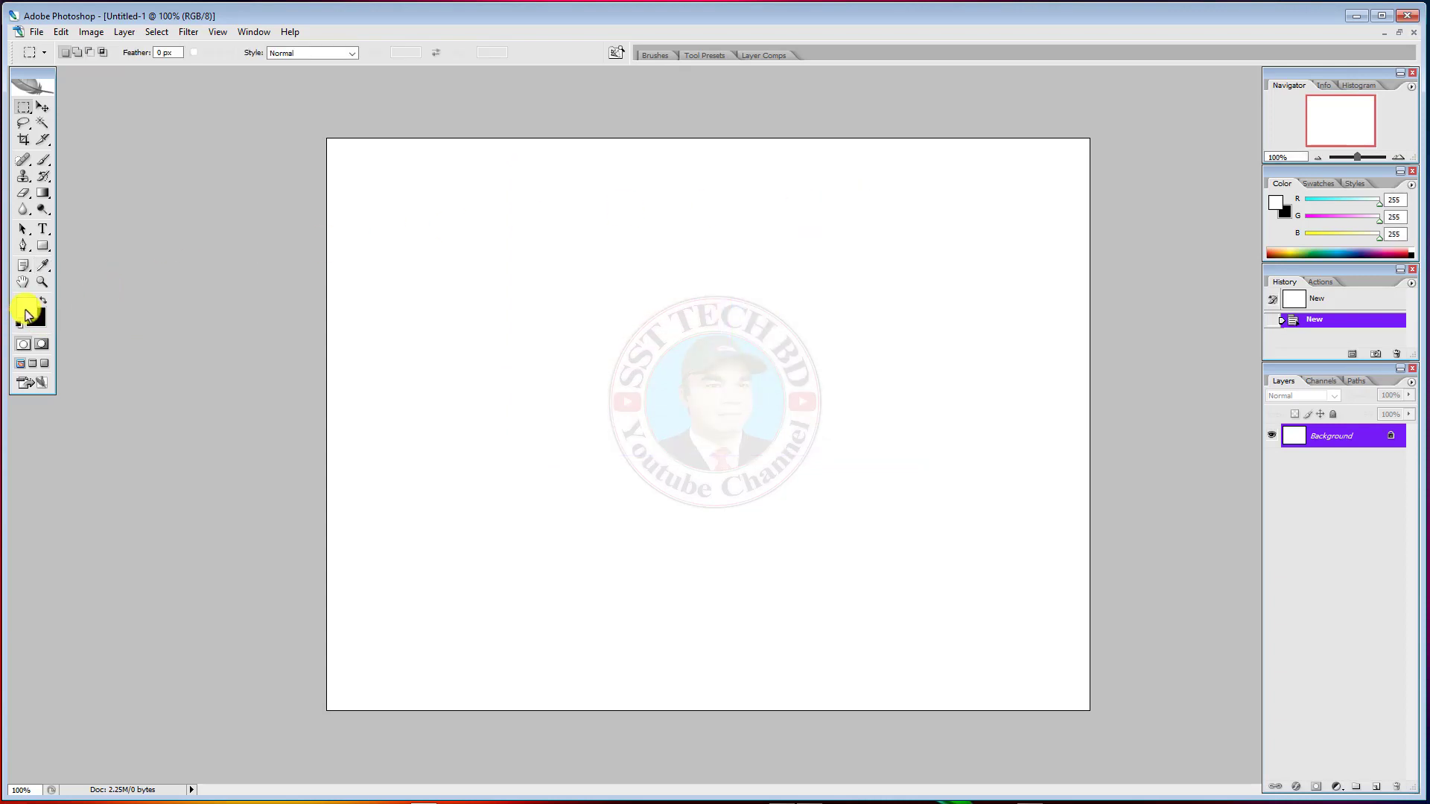
pyautogui.click(25, 309)
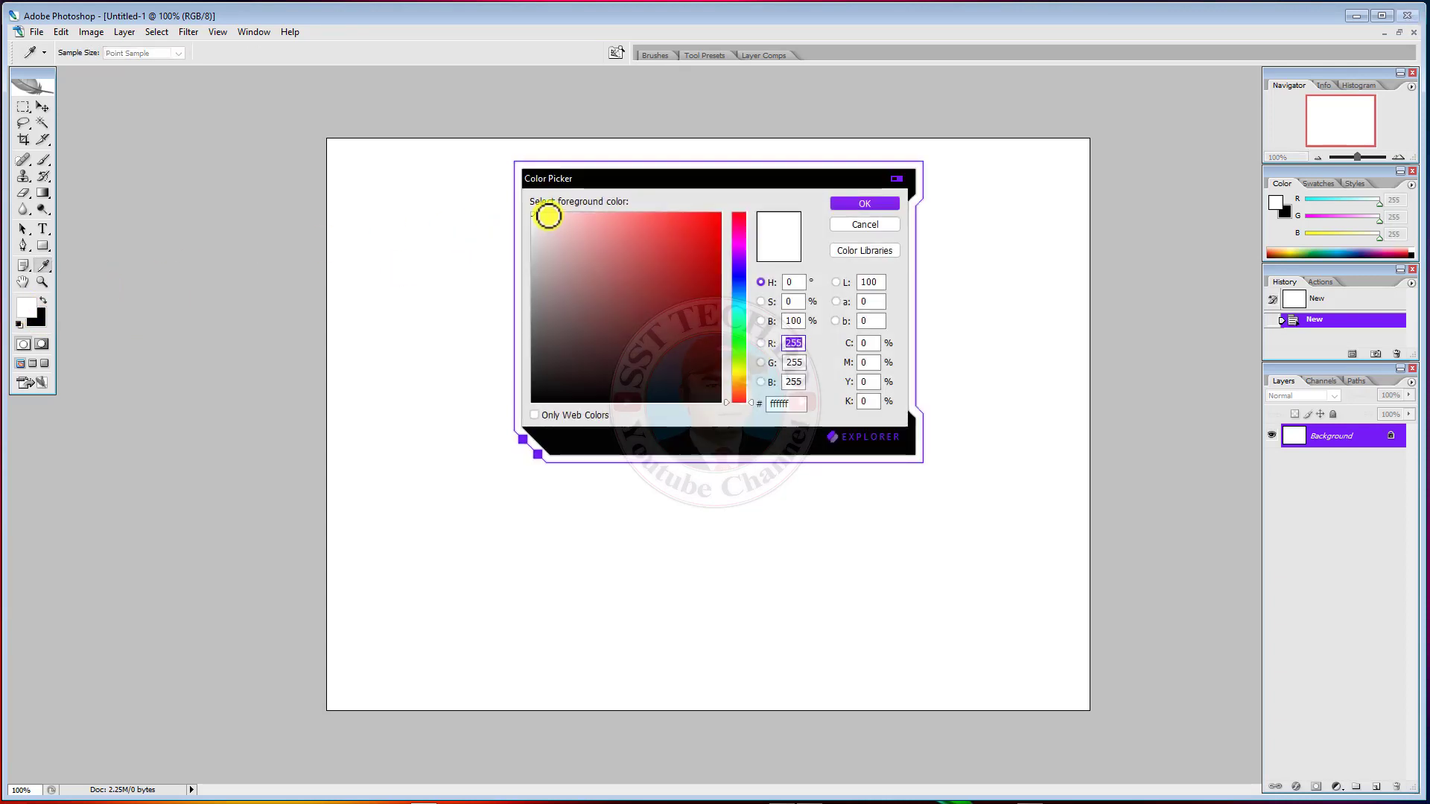
pyautogui.click(861, 204)
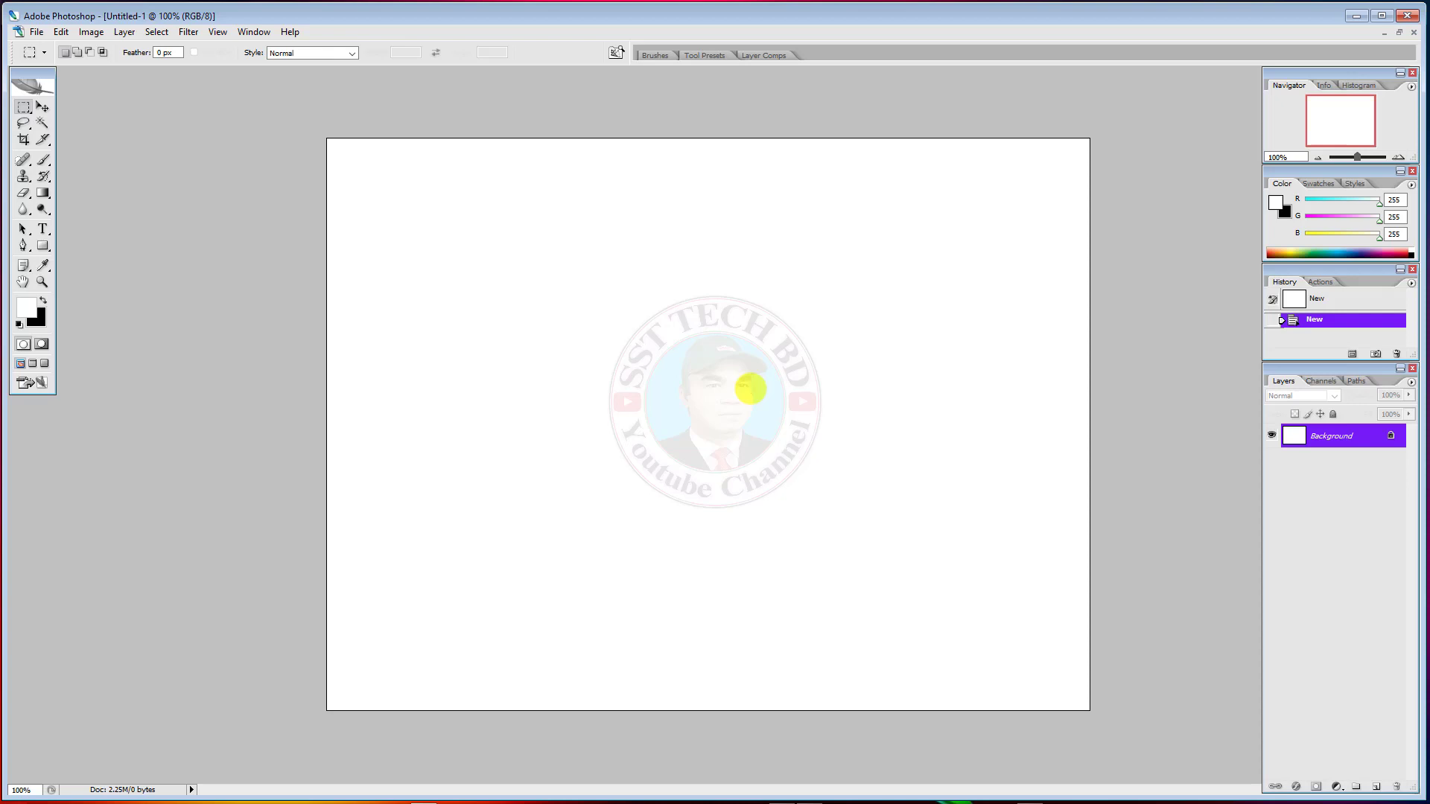
pyautogui.hotkey('ctrl', 'BackSpace')
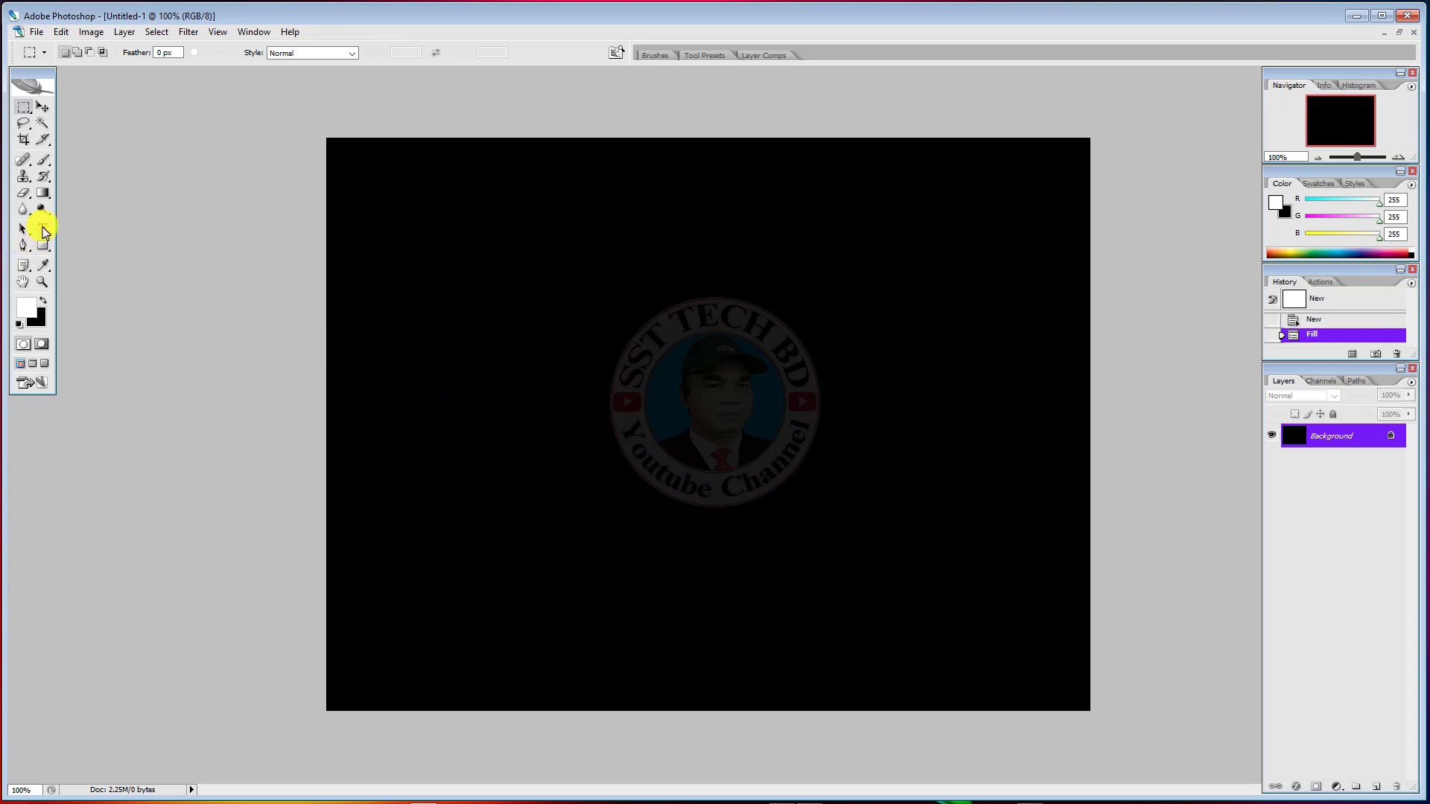
pyautogui.click(42, 227)
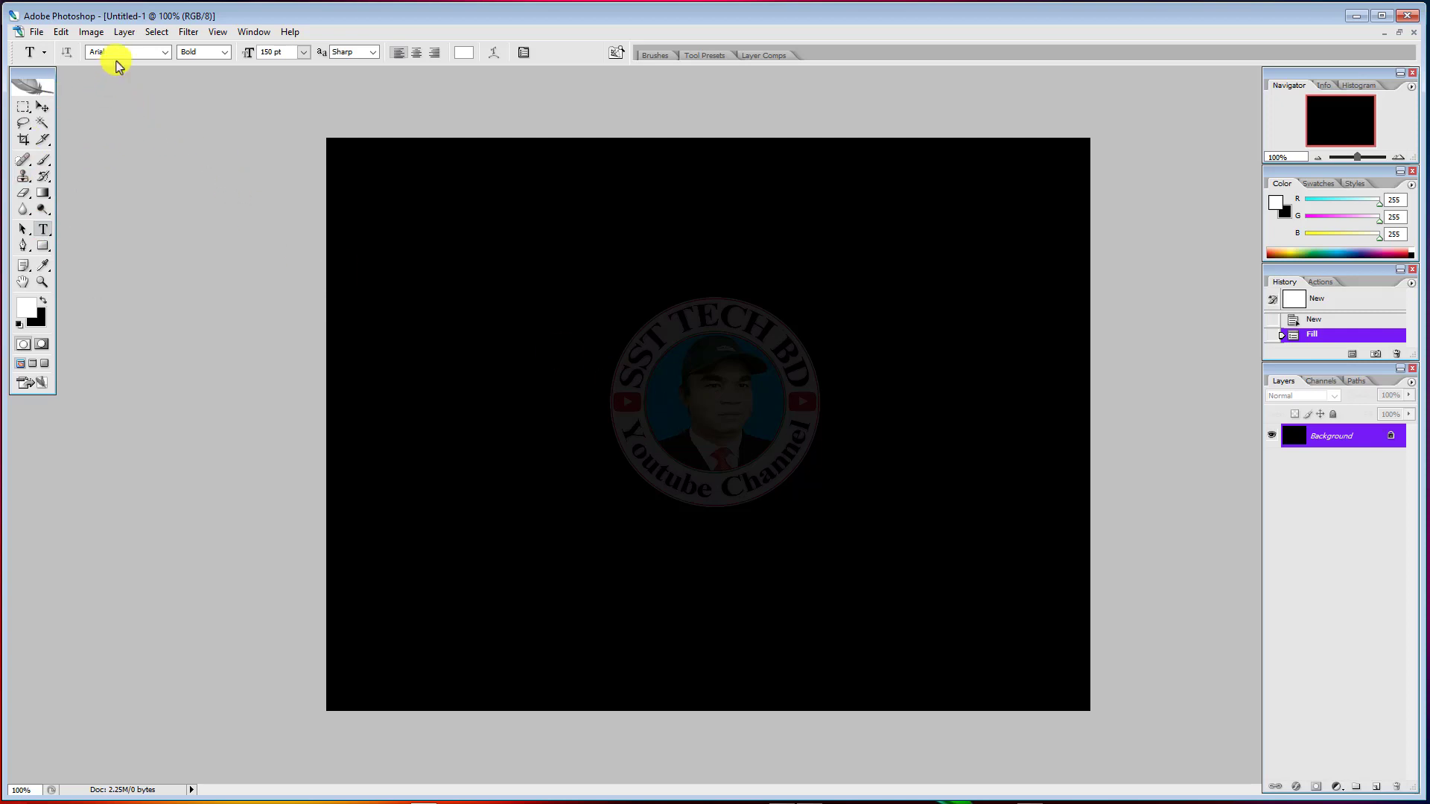
# Step: Add the word KAMAL in white Arial Bold 150 pt left of centre
pyautogui.click(99, 53)
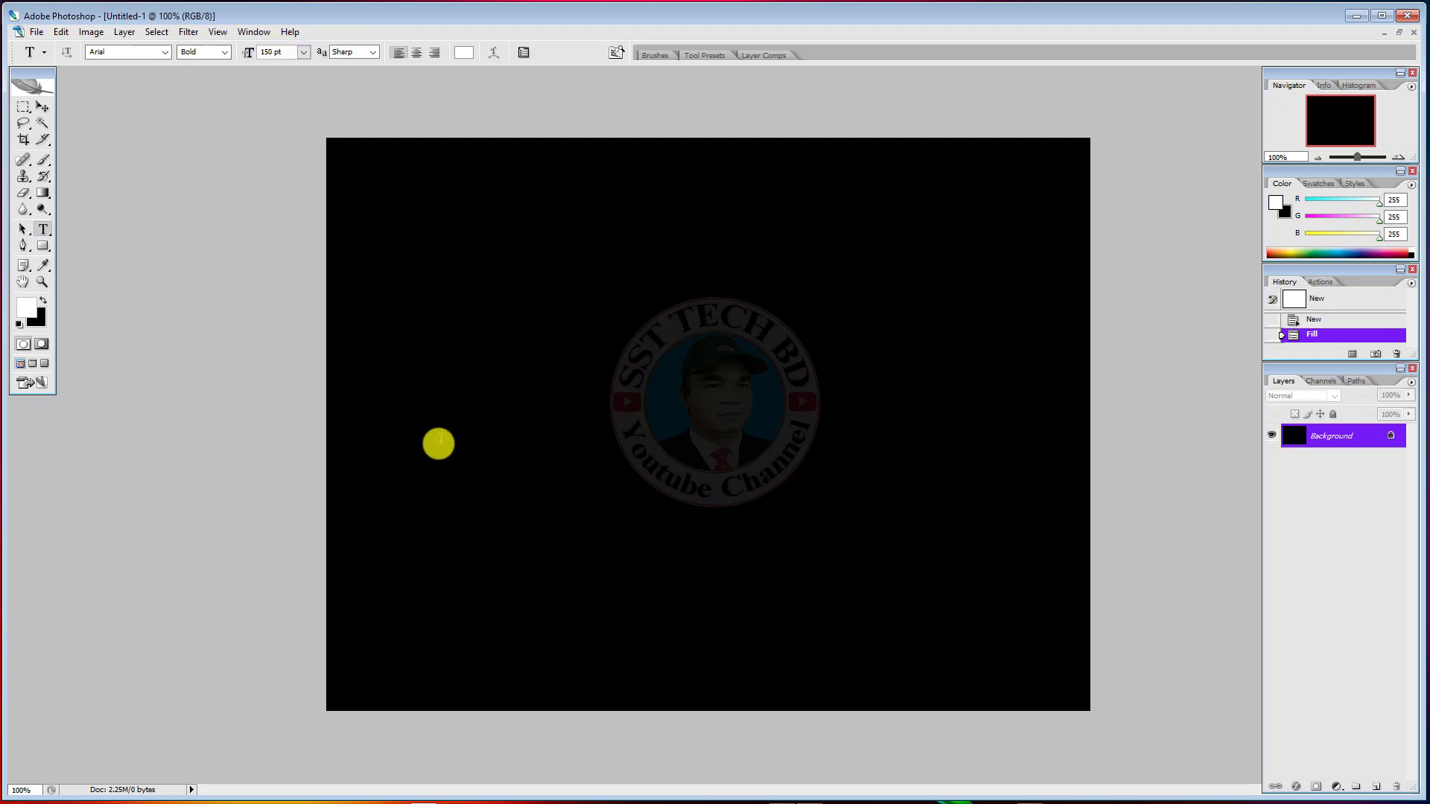
pyautogui.click(435, 457)
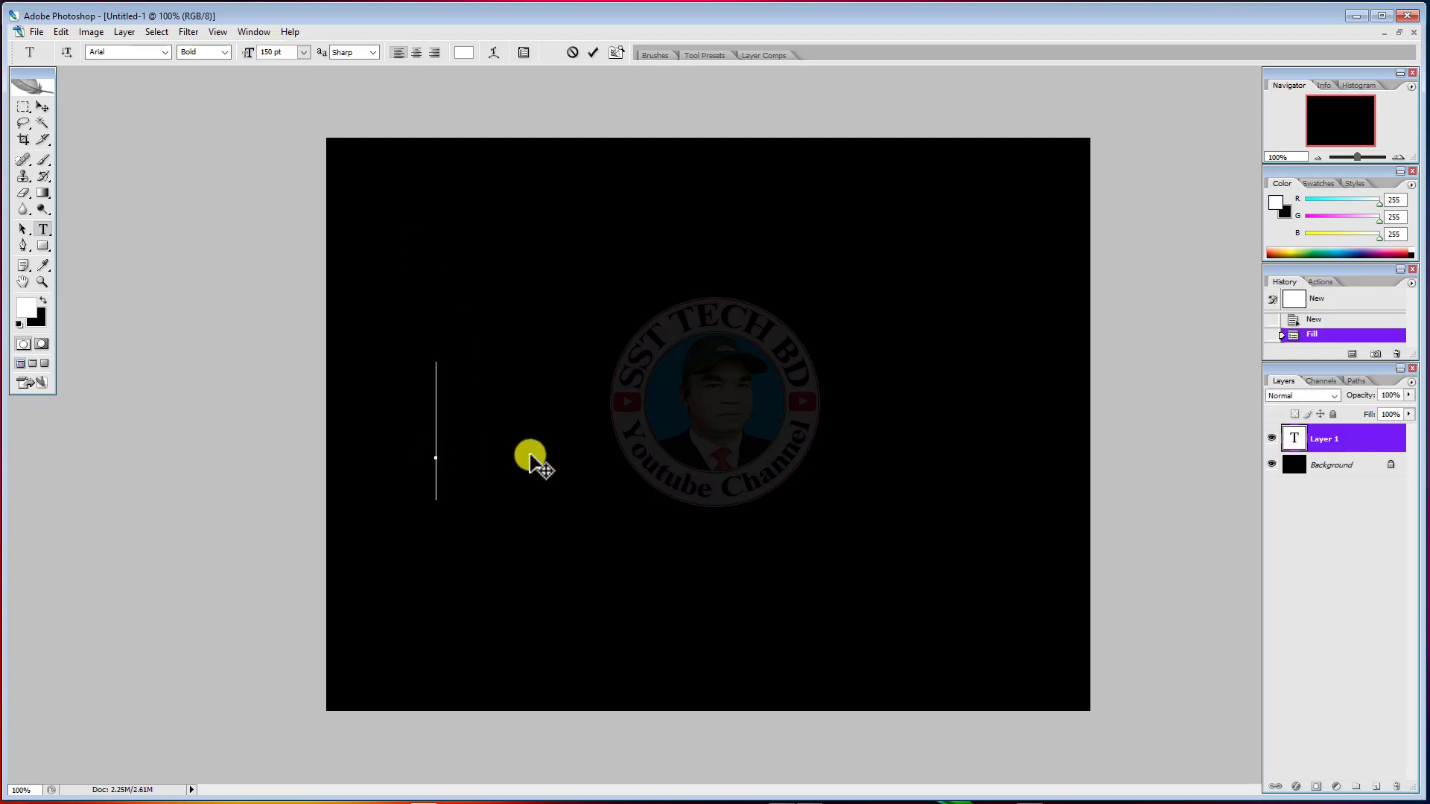
pyautogui.write('KAMAL')
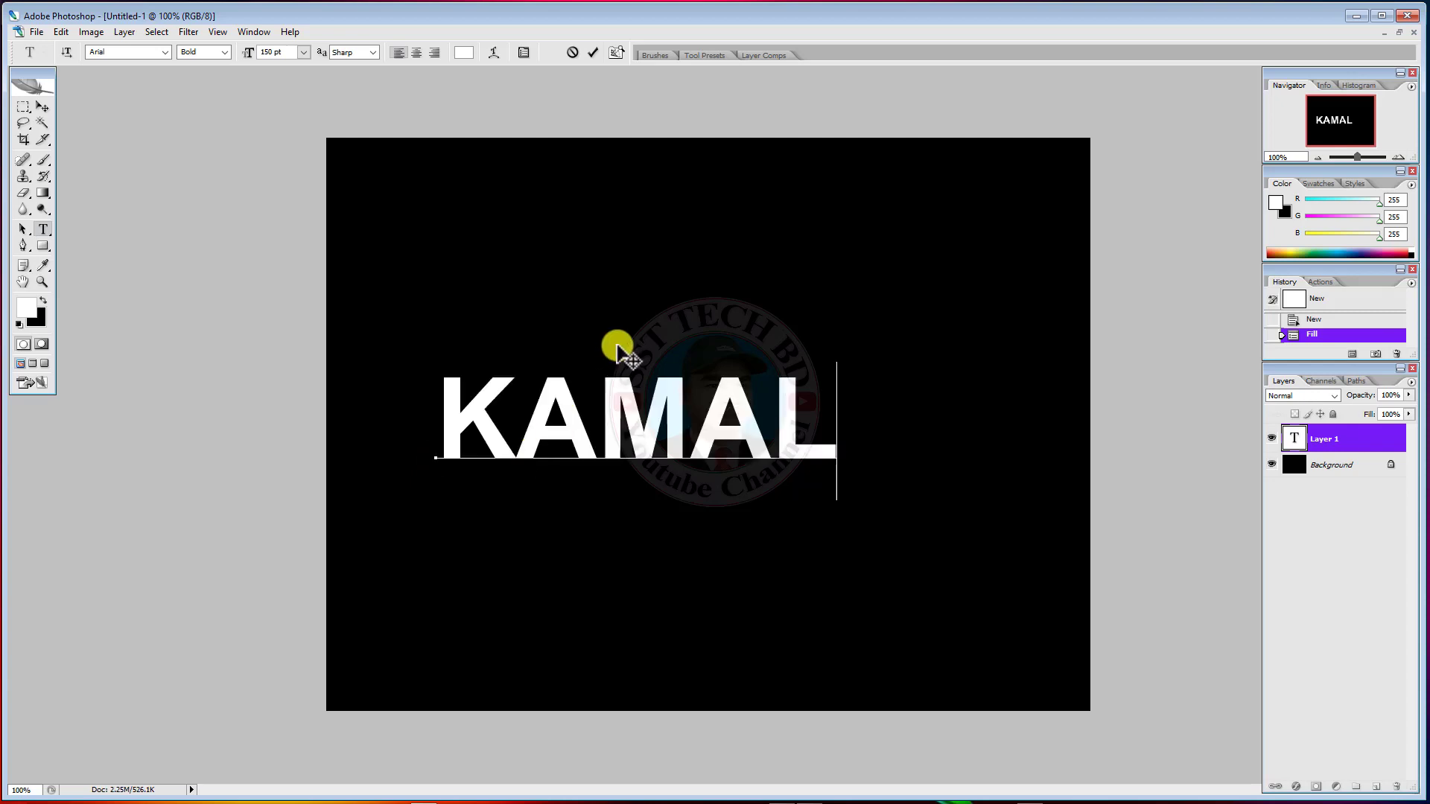
pyautogui.click(593, 52)
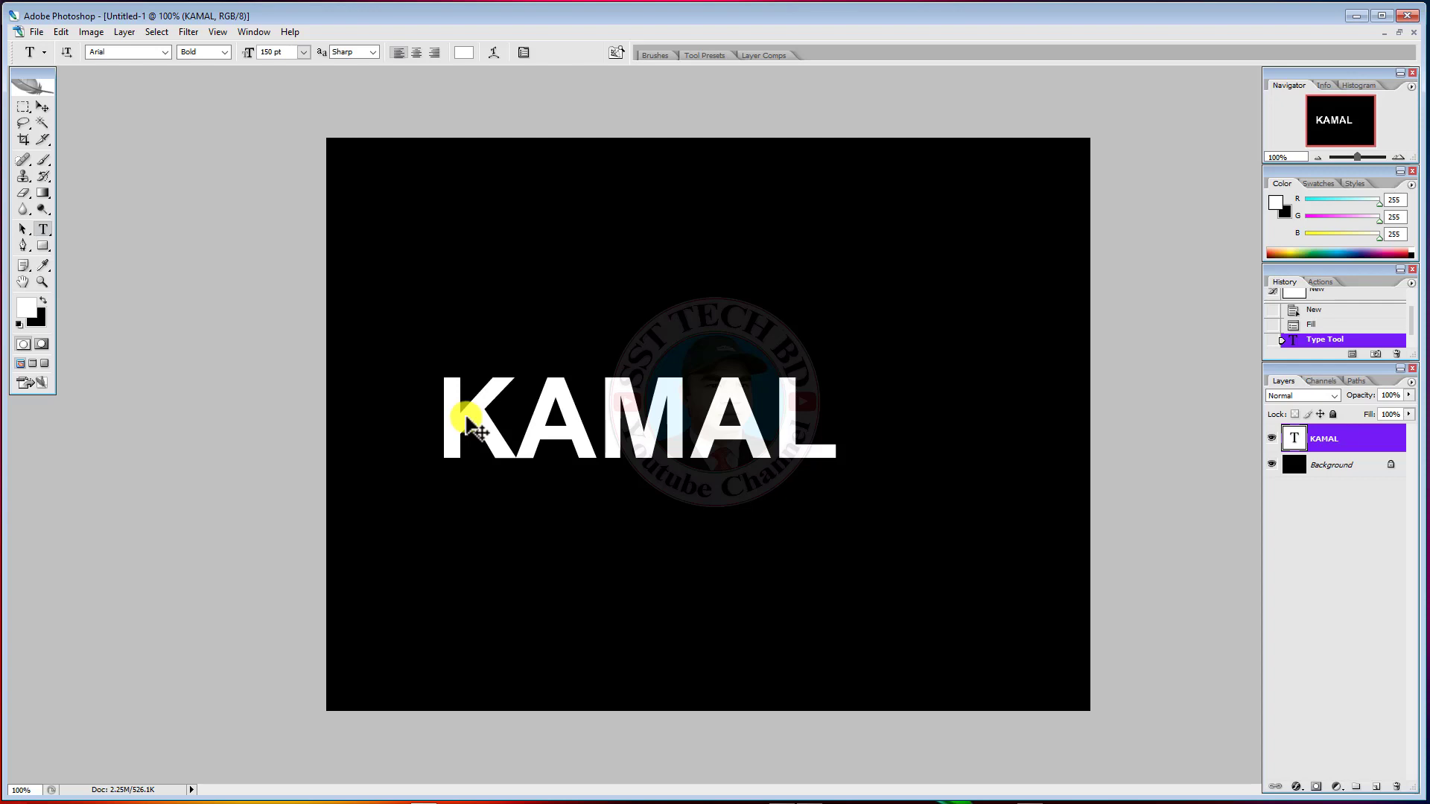
# Step: Scale KAMAL to 163.1% width and 147.5% height, then move it lower
pyautogui.hotkey('ctrl', 't')
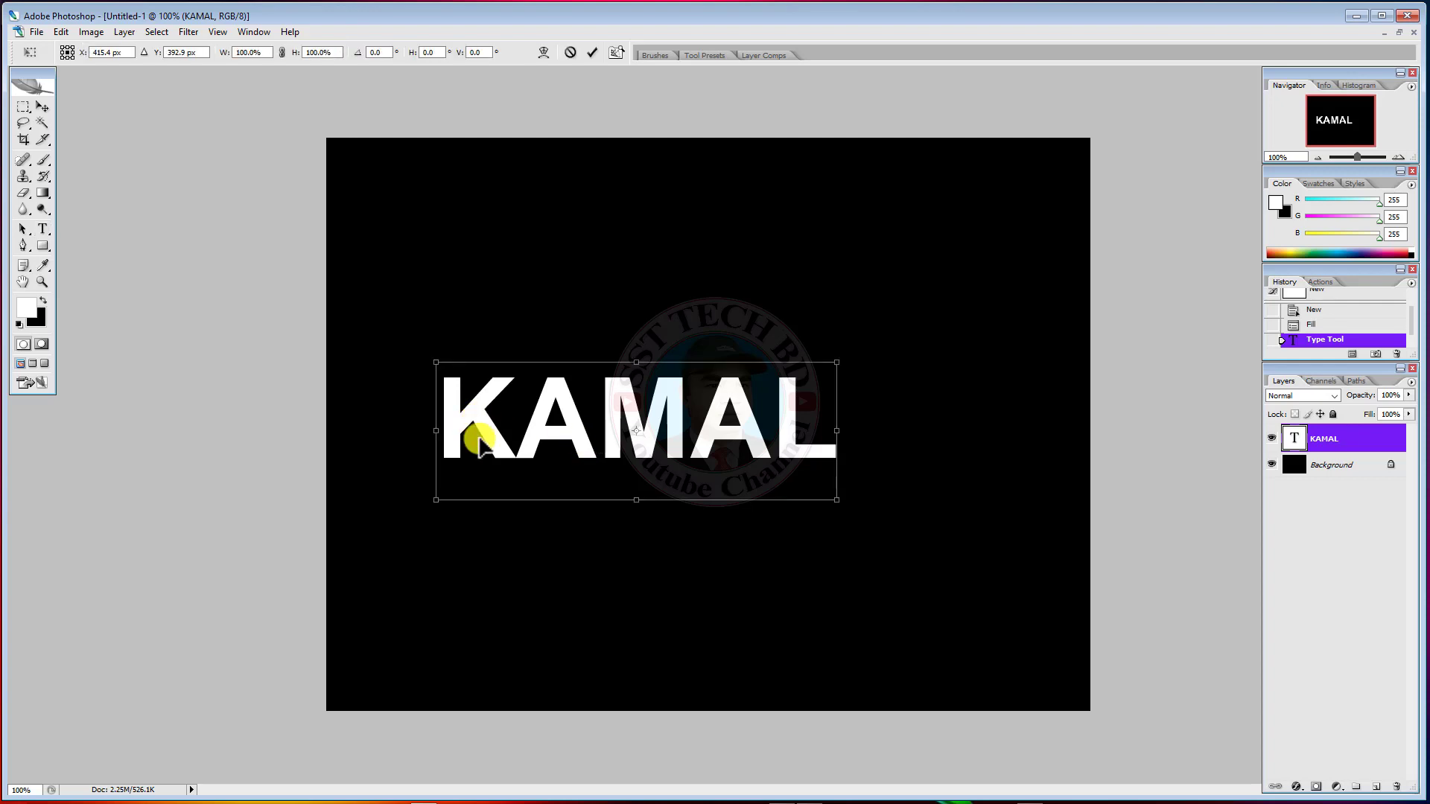
pyautogui.moveTo(437, 432); pyautogui.dragTo(368, 430)
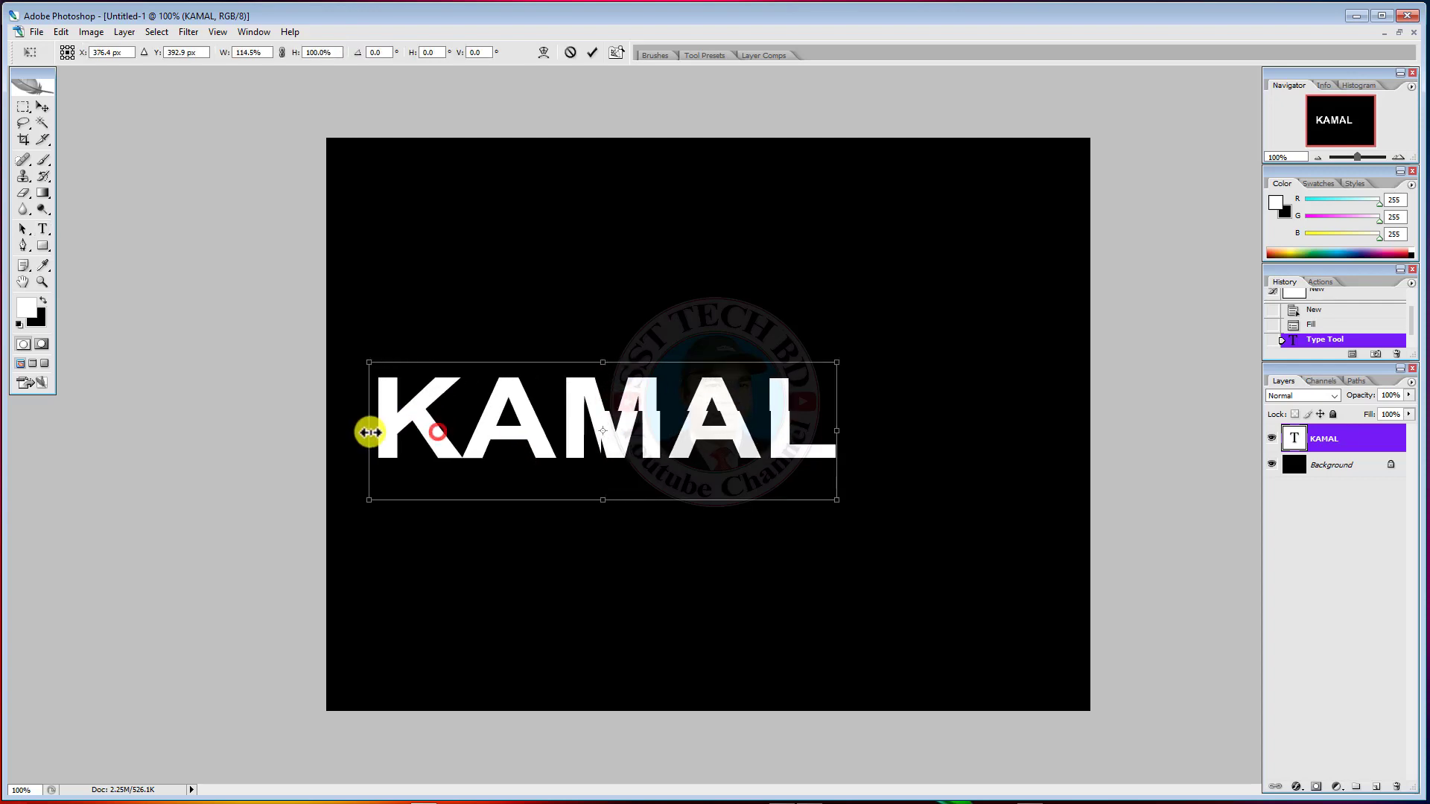
pyautogui.moveTo(837, 430); pyautogui.dragTo(1022, 447)
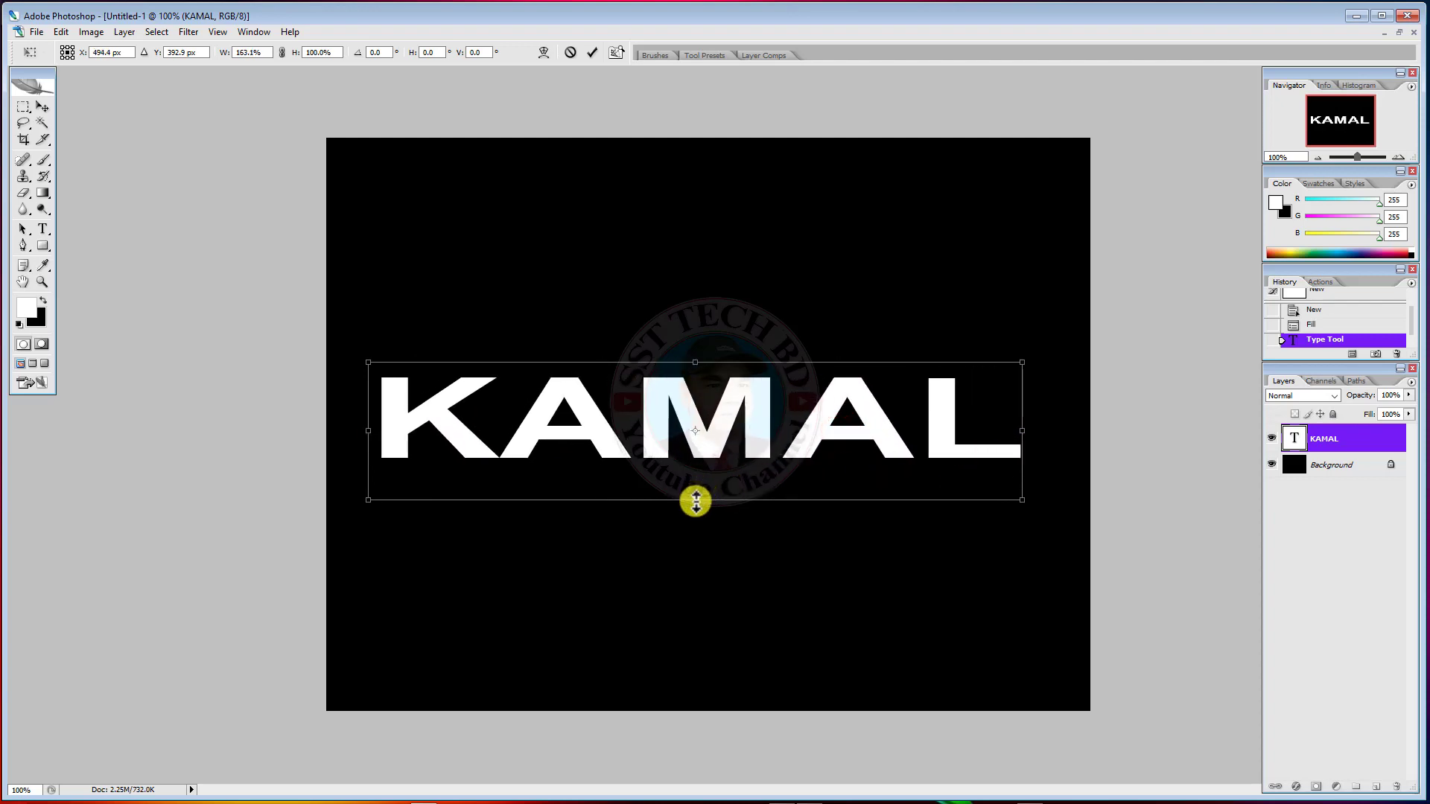
pyautogui.moveTo(695, 501)
pyautogui.mouseDown()
pyautogui.moveTo(695, 589)
pyautogui.moveTo(709, 564)
pyautogui.mouseUp()
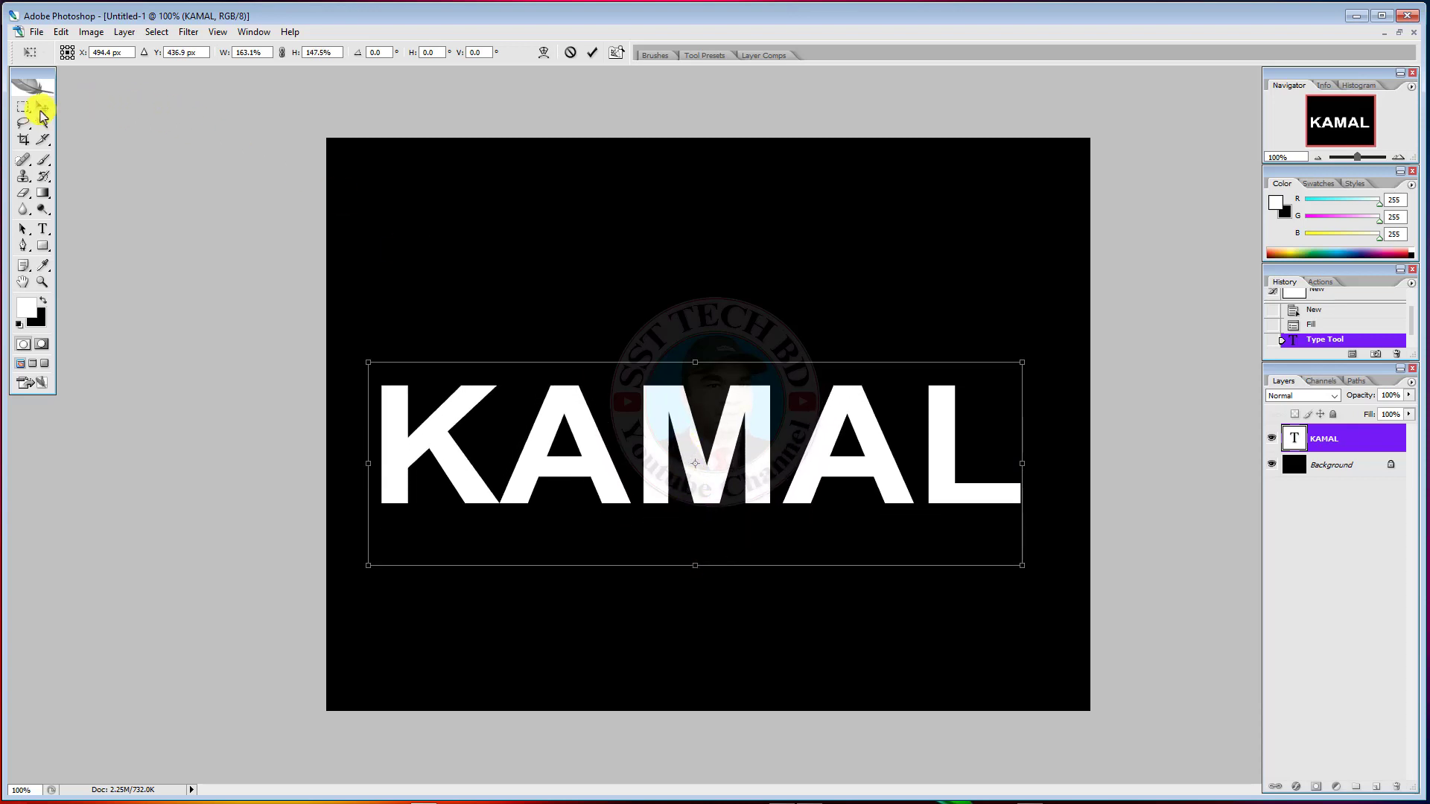
pyautogui.click(41, 109)
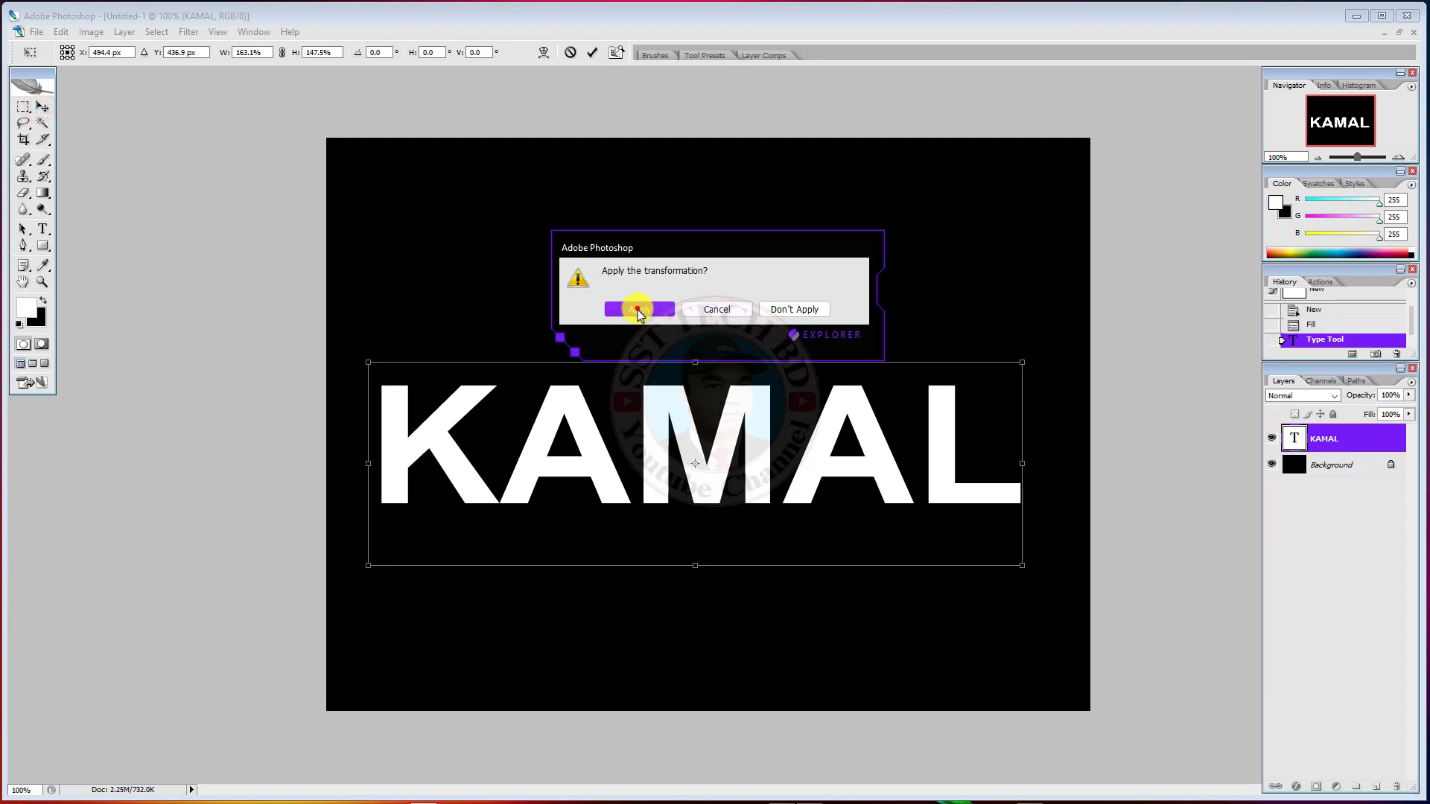
pyautogui.click(637, 309)
pyautogui.moveTo(657, 417)
pyautogui.mouseDown()
pyautogui.moveTo(679, 551)
pyautogui.moveTo(702, 492)
pyautogui.mouseUp()
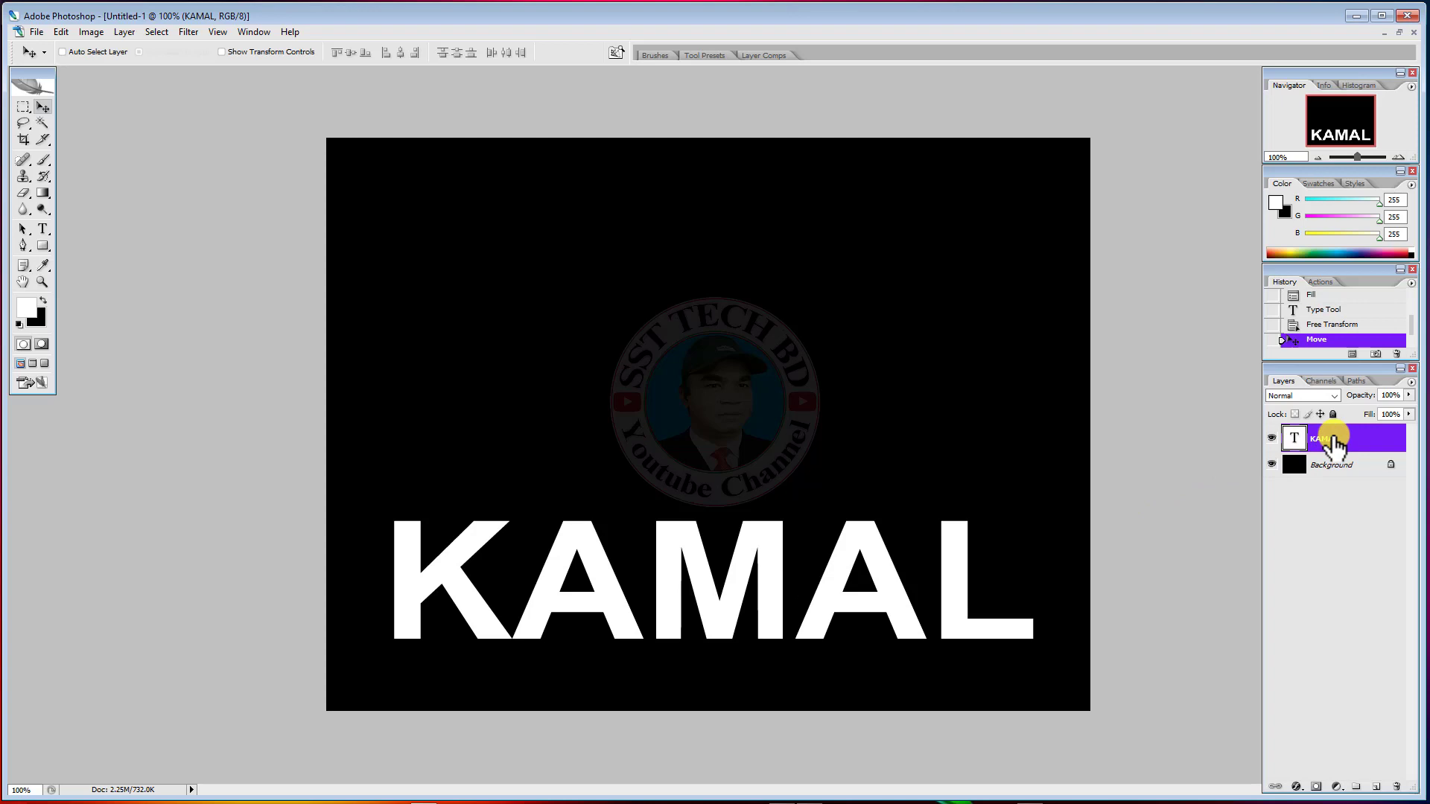
# Step: Duplicate the KAMAL layer, hide KAMAL copy, and reselect the original KAMAL layer
pyautogui.rightClick(1333, 444)
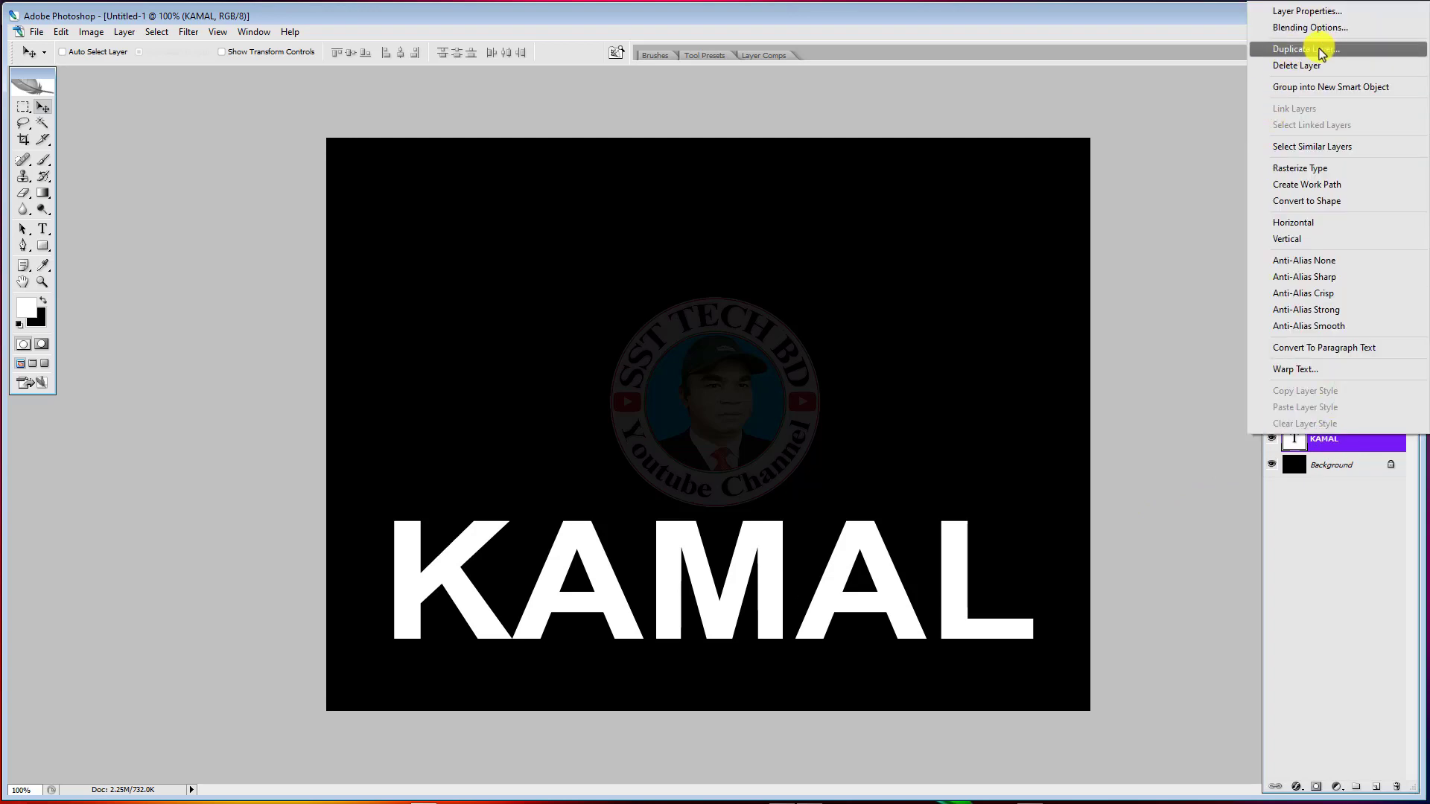
pyautogui.click(1338, 449)
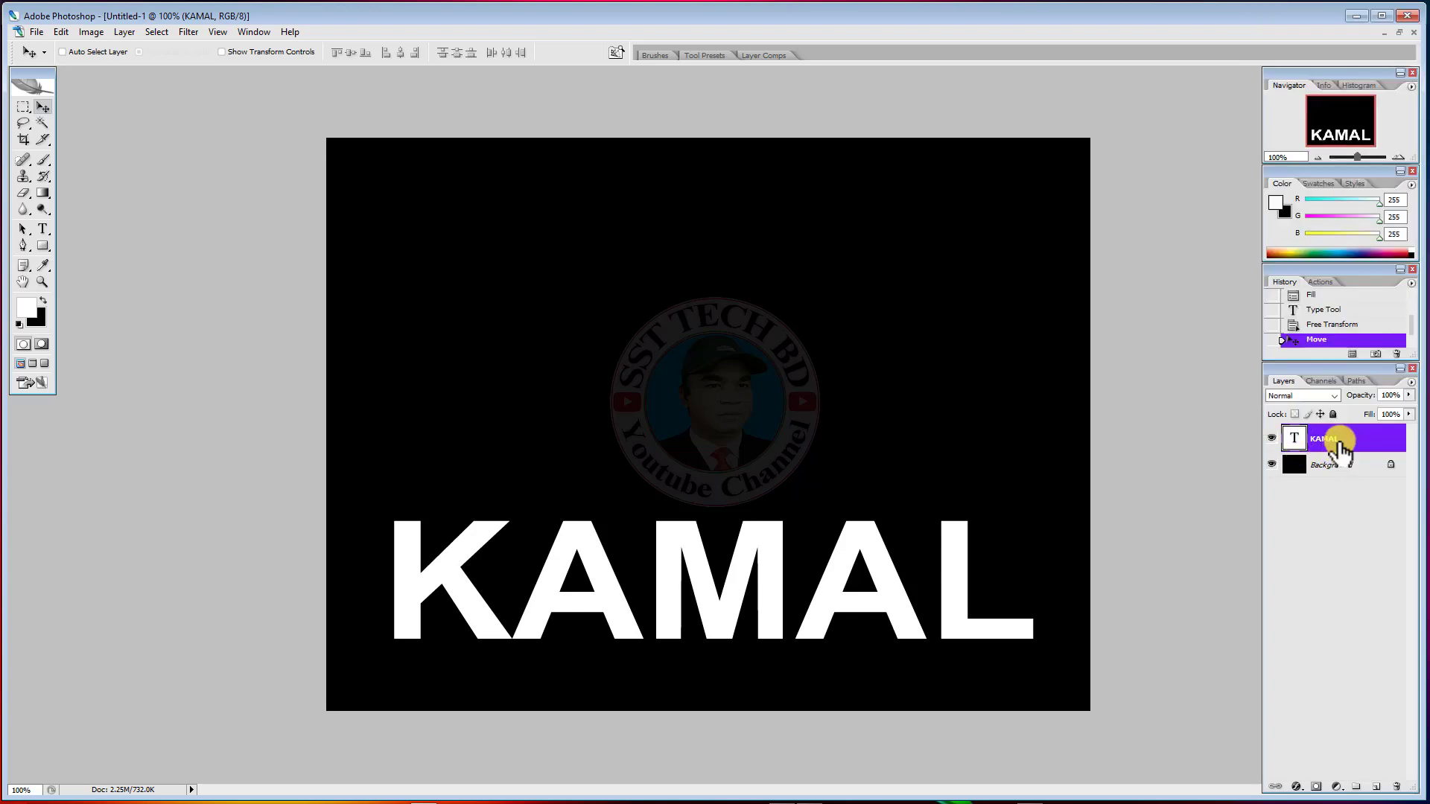
pyautogui.hotkey('ctrl', 'j')
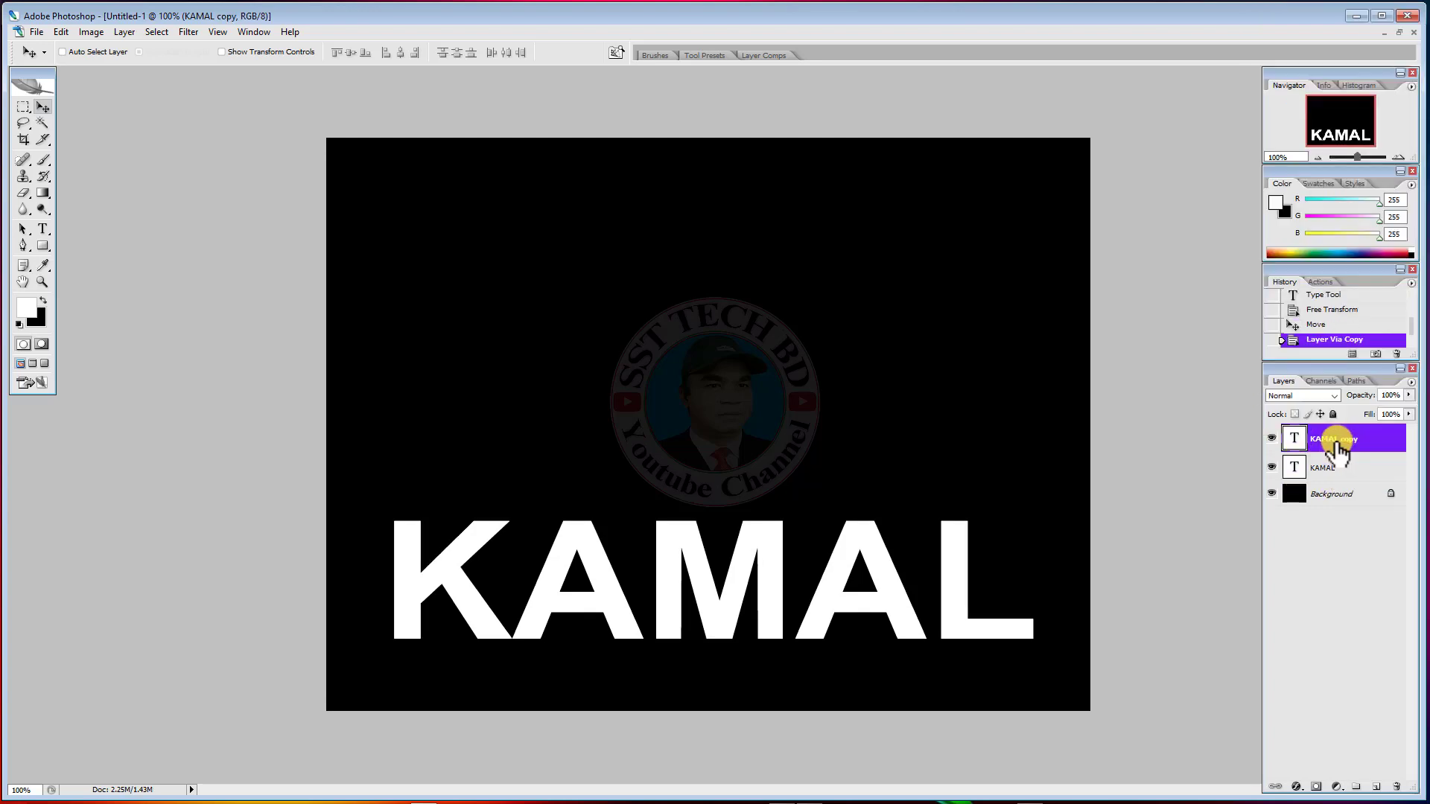
pyautogui.click(1272, 439)
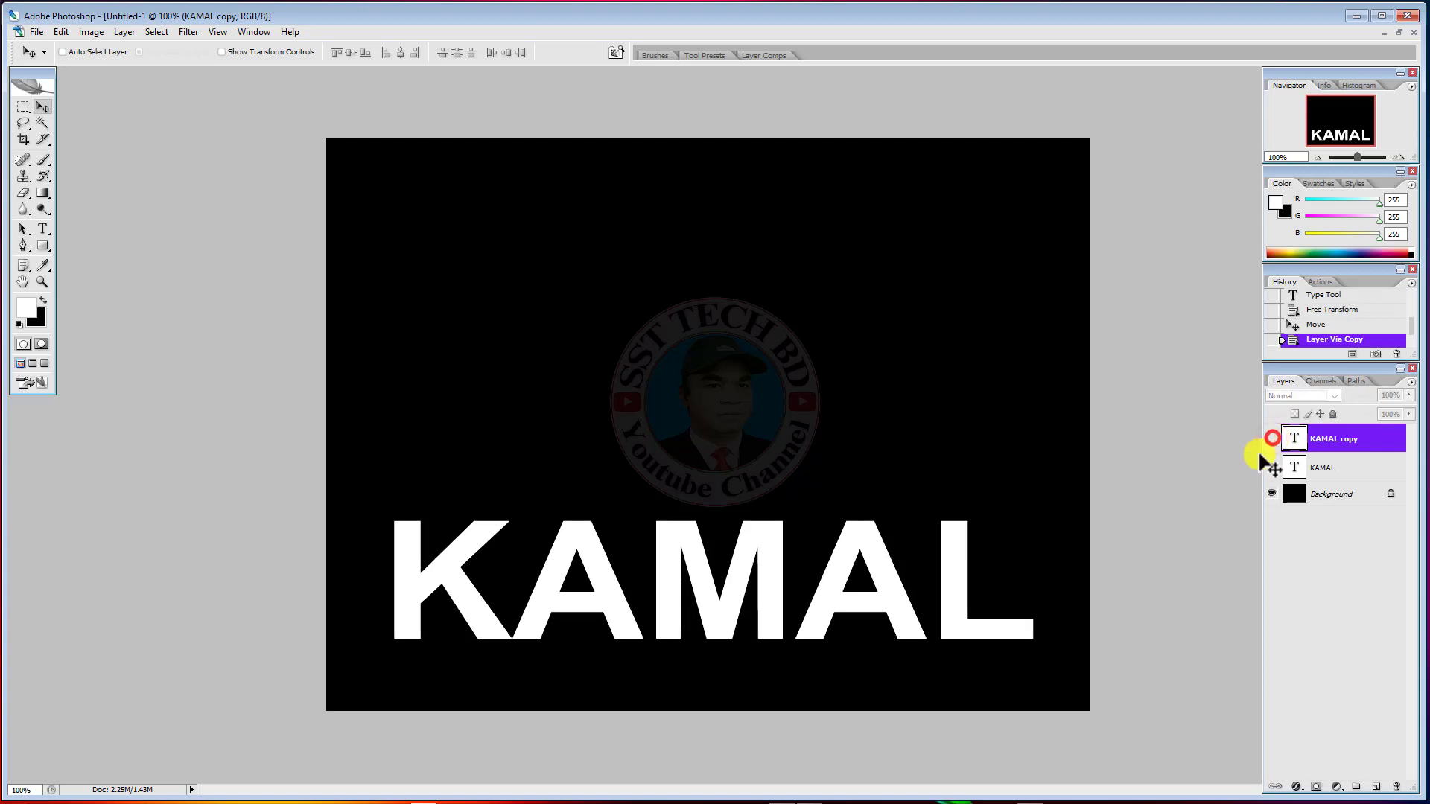
pyautogui.click(1332, 473)
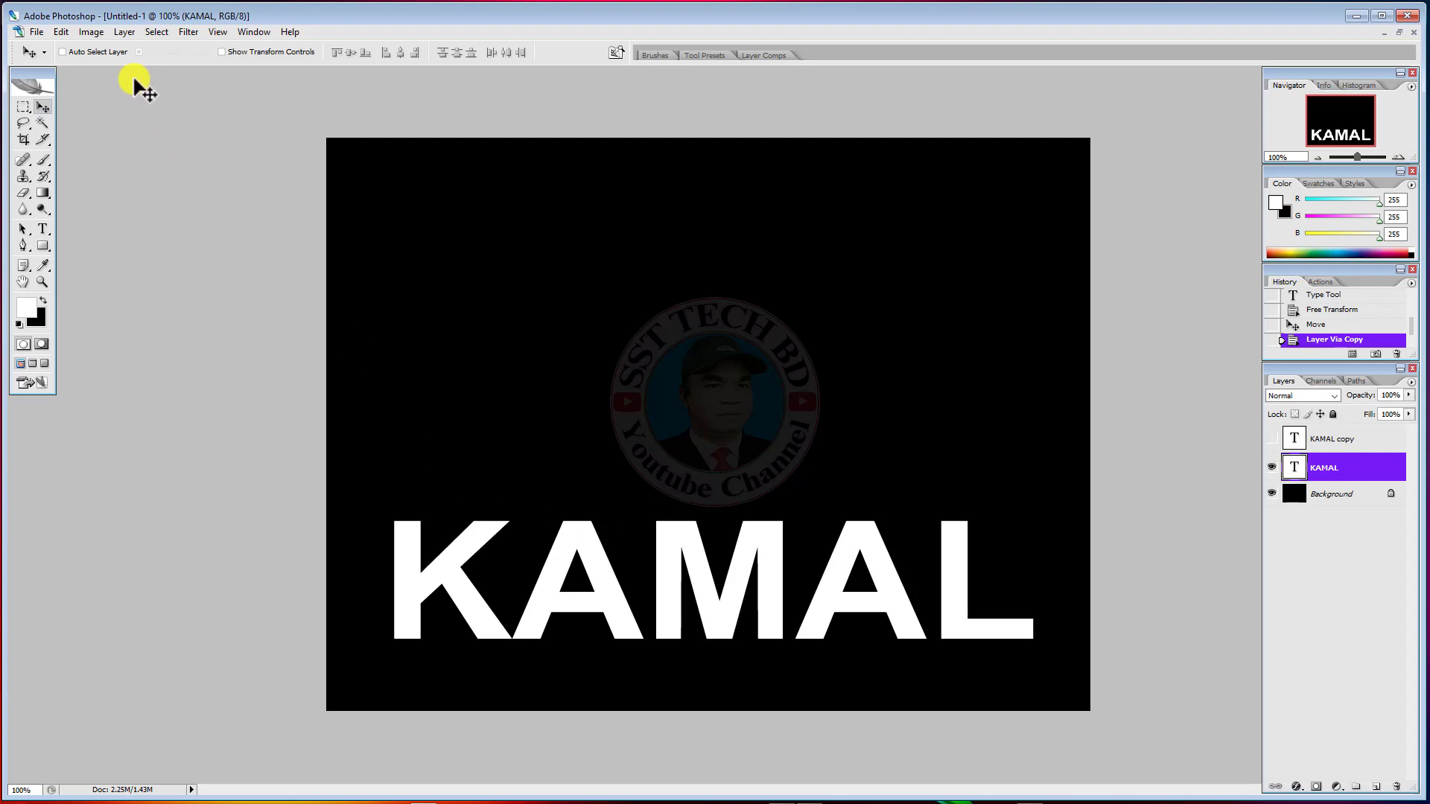
pyautogui.click(91, 32)
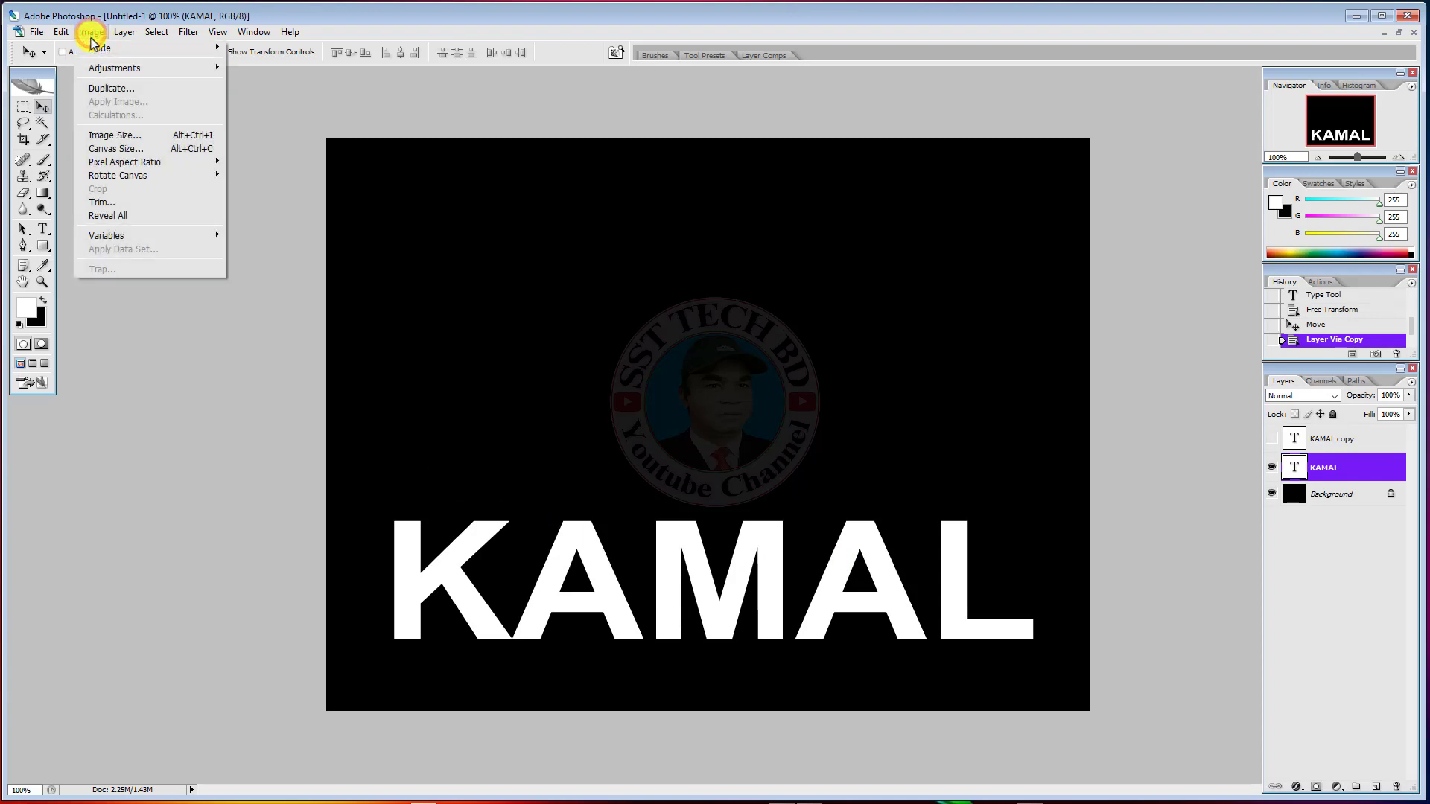
pyautogui.moveTo(117, 175)
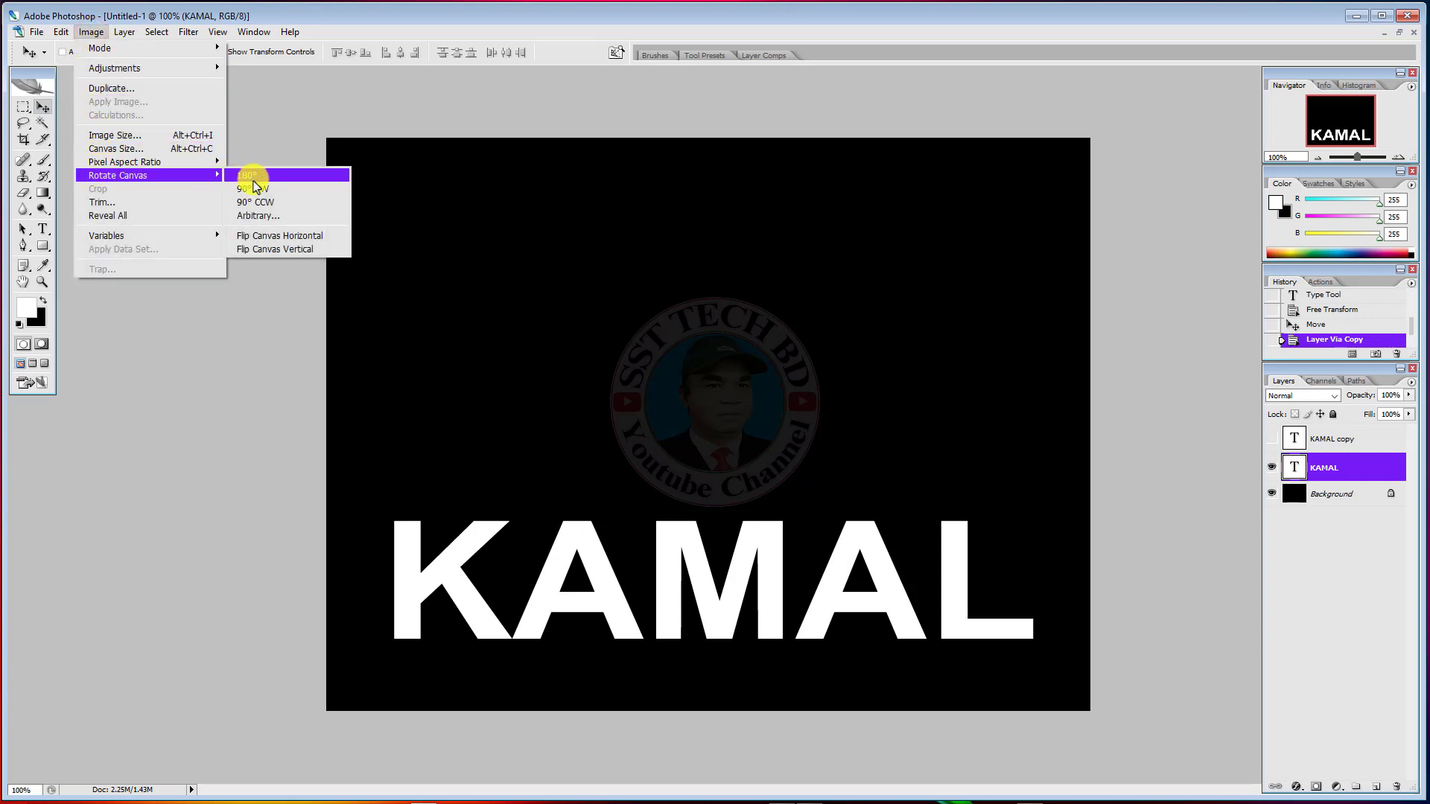
# Step: Rotate the canvas 90° clockwise and apply Wind from the Left to rasterized KAMAL, repeated twice
pyautogui.click(289, 193)
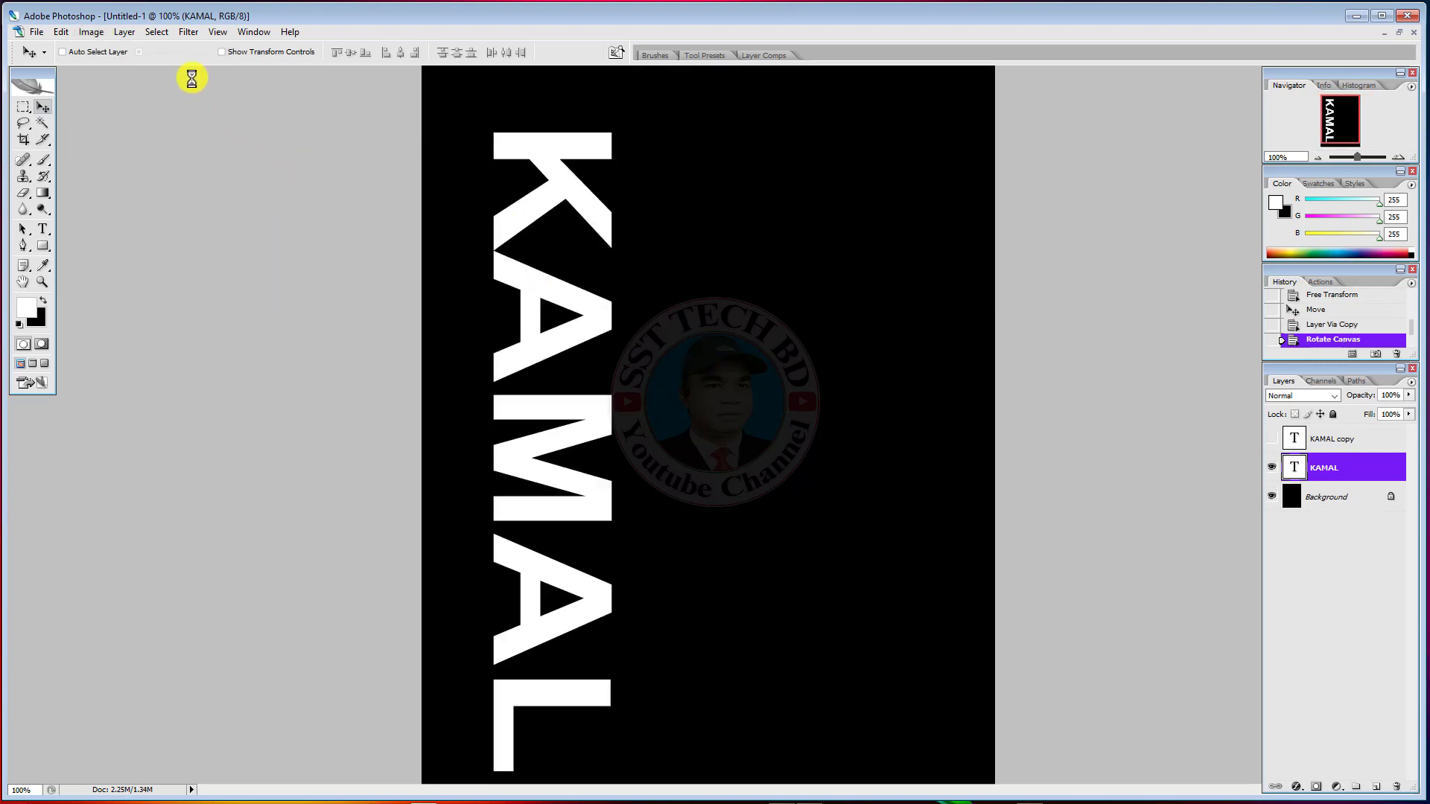
pyautogui.click(184, 32)
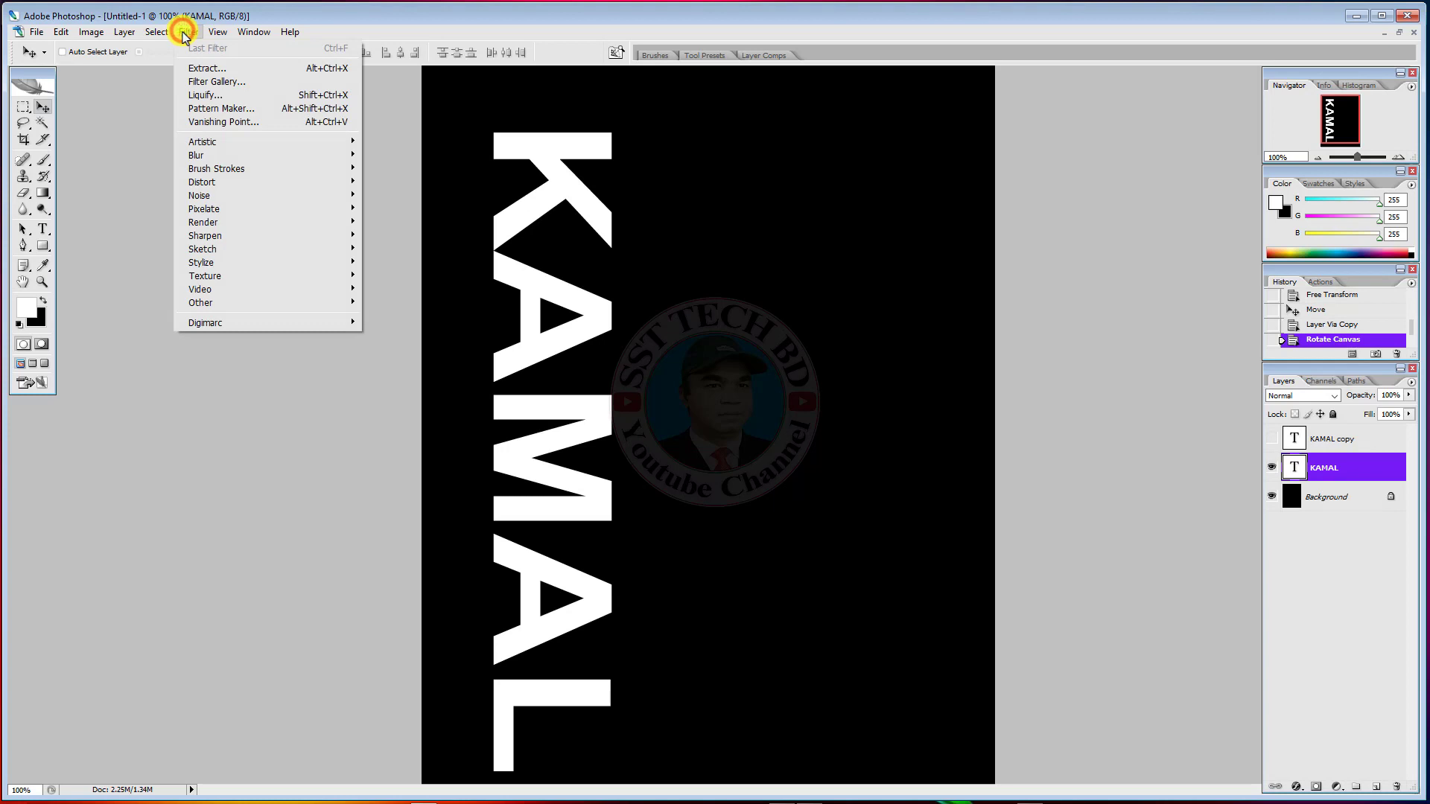
pyautogui.moveTo(203, 261)
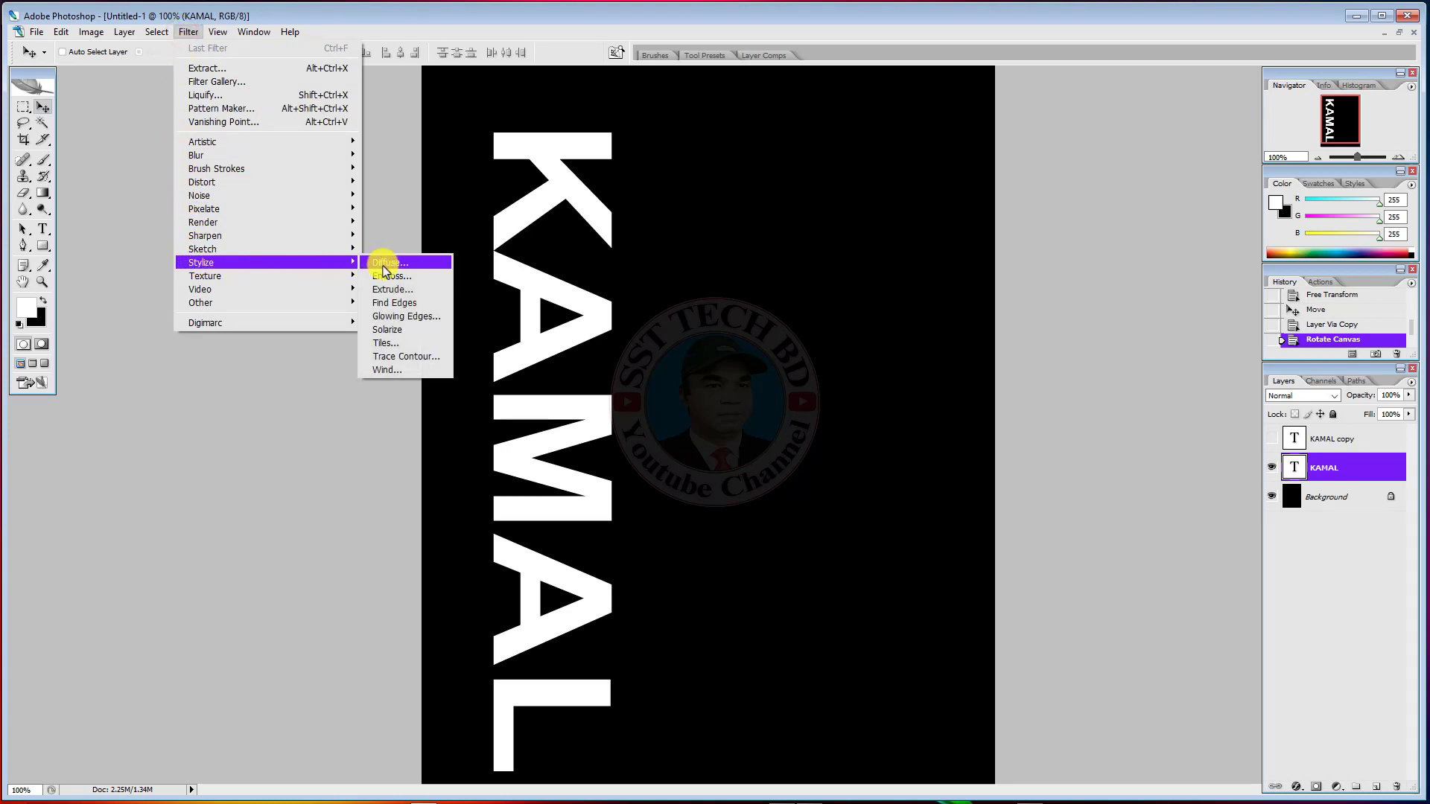
pyautogui.click(388, 370)
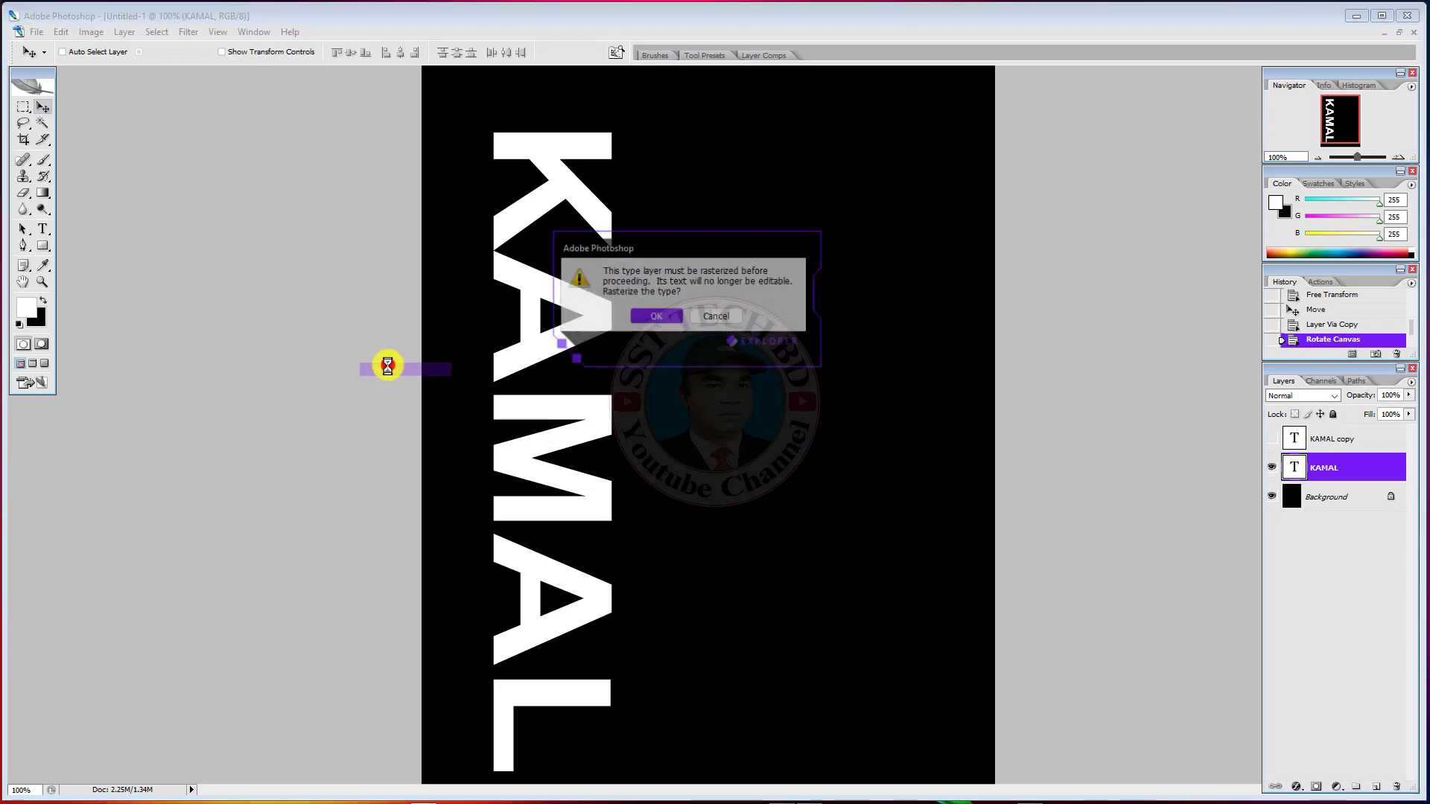
pyautogui.click(655, 318)
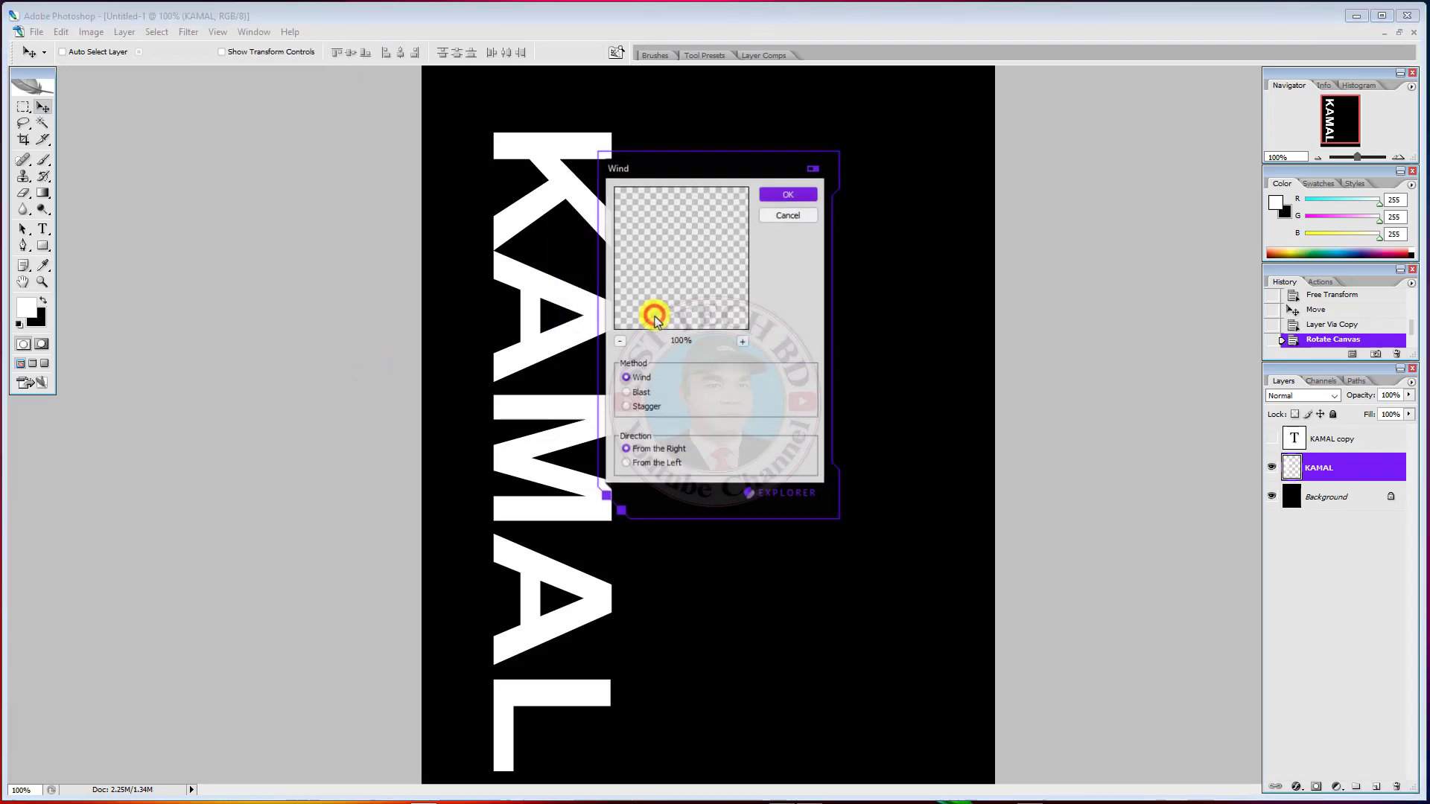
pyautogui.click(625, 463)
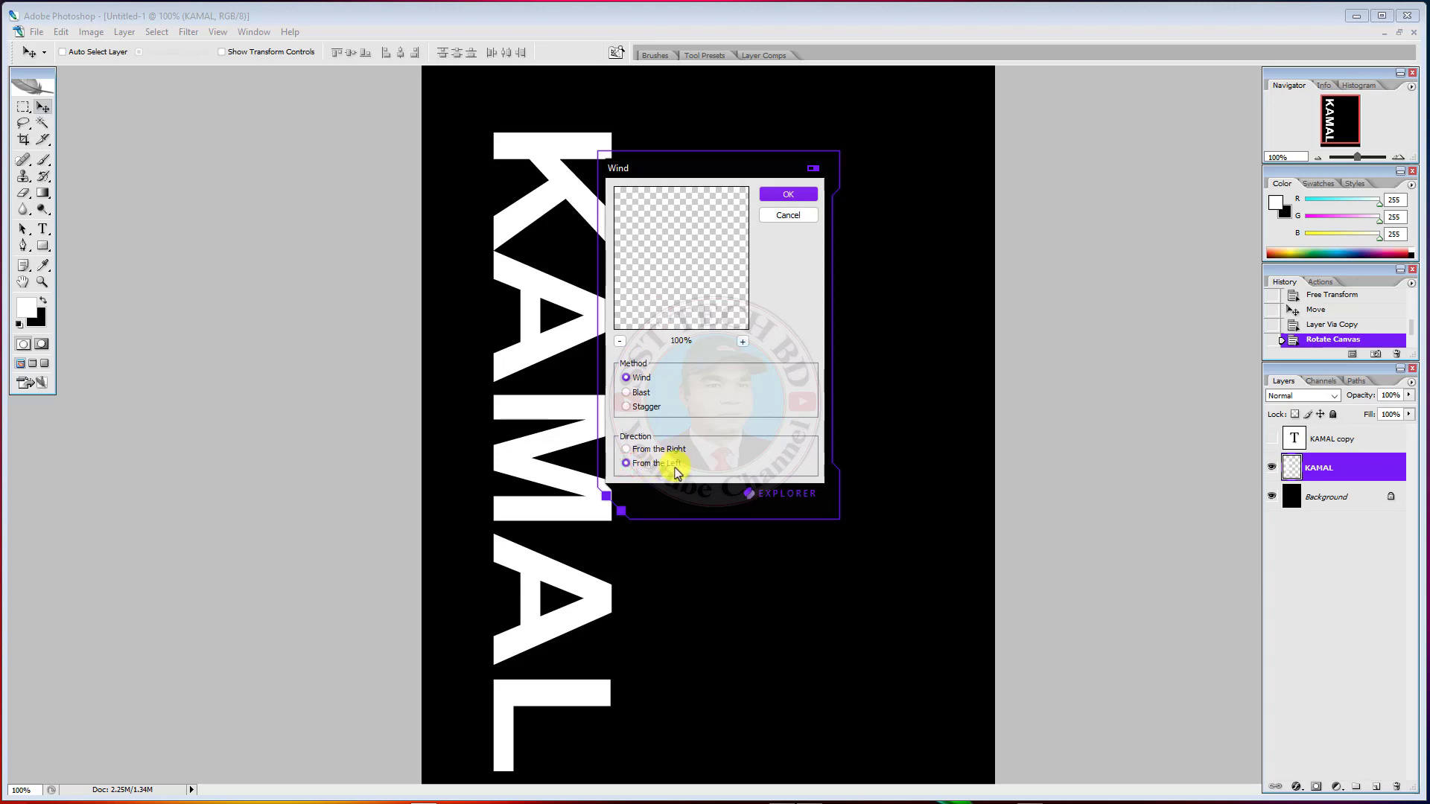
pyautogui.click(788, 194)
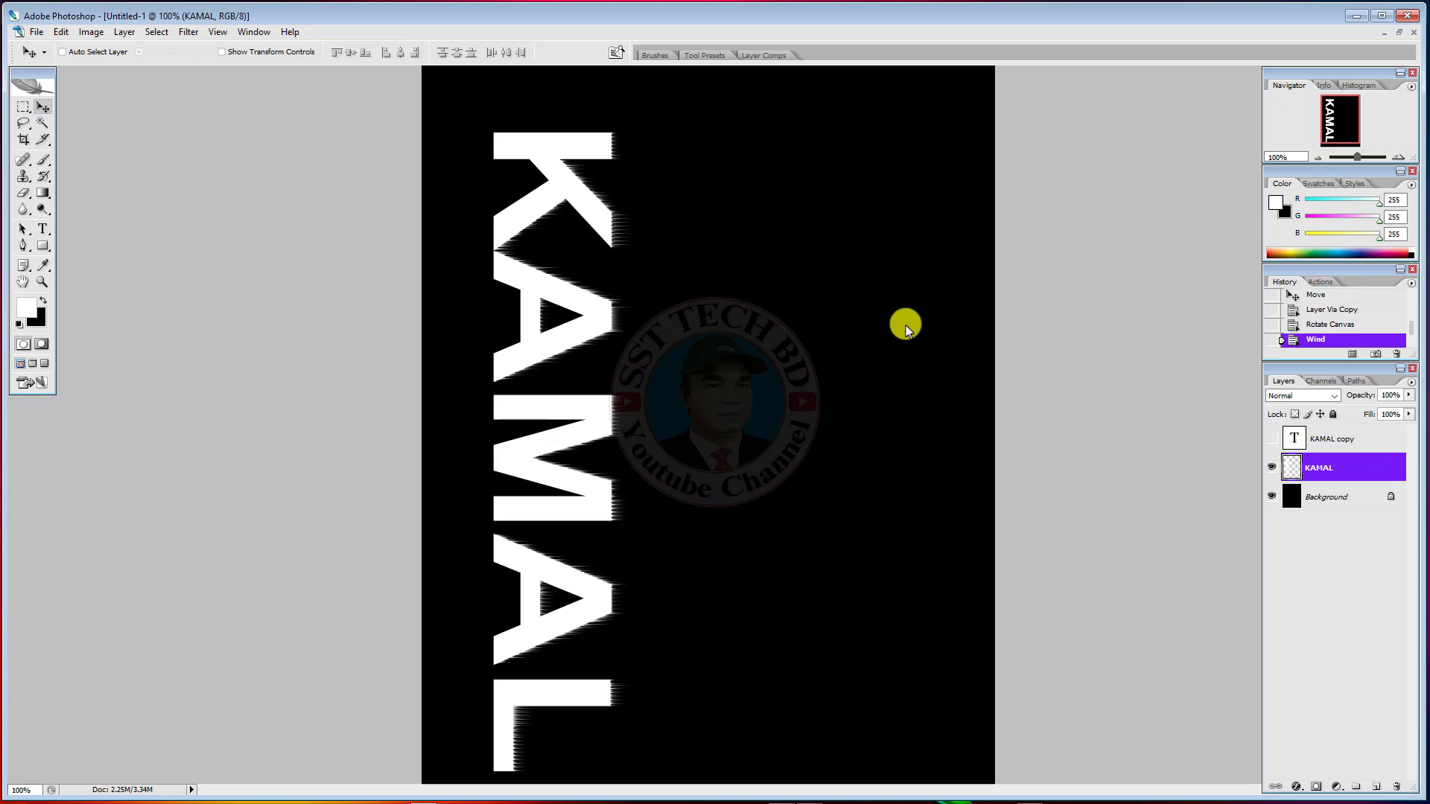
pyautogui.hotkey('ctrl', 'f')
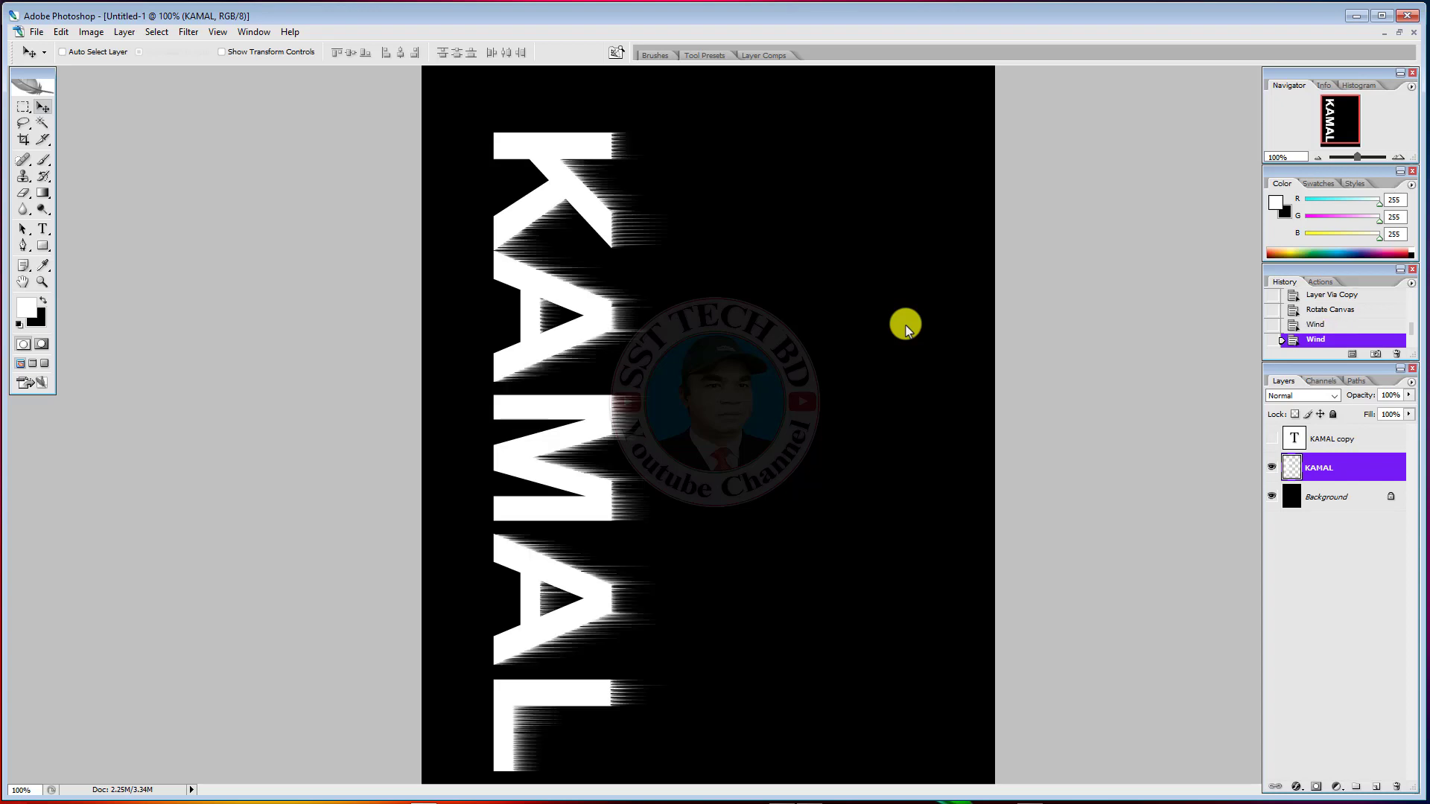
pyautogui.hotkey('ctrl', 'f')
pyautogui.hotkey('ctrl', 'f')
pyautogui.hotkey('ctrl', 'f')
pyautogui.hotkey('ctrl', 'f')
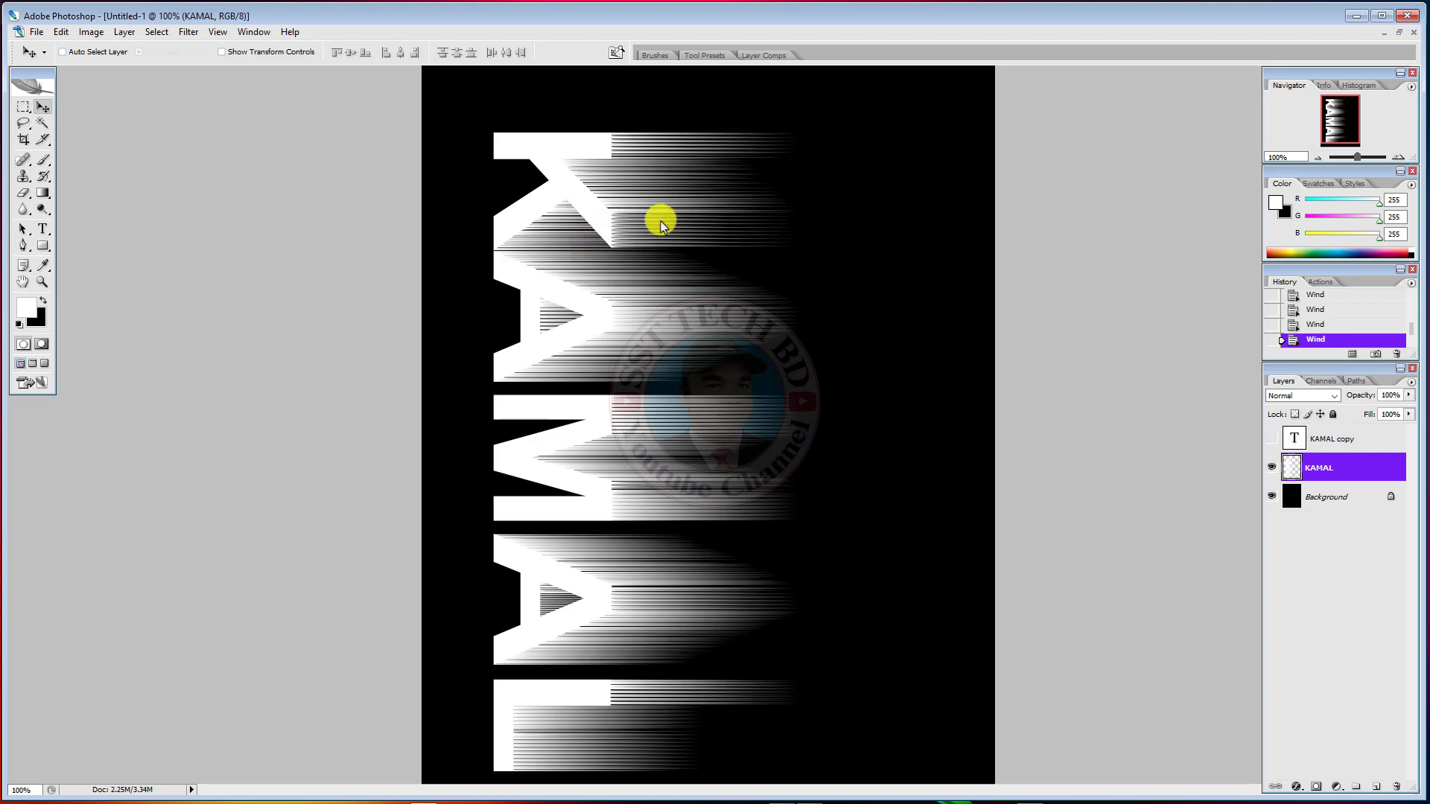
pyautogui.click(92, 32)
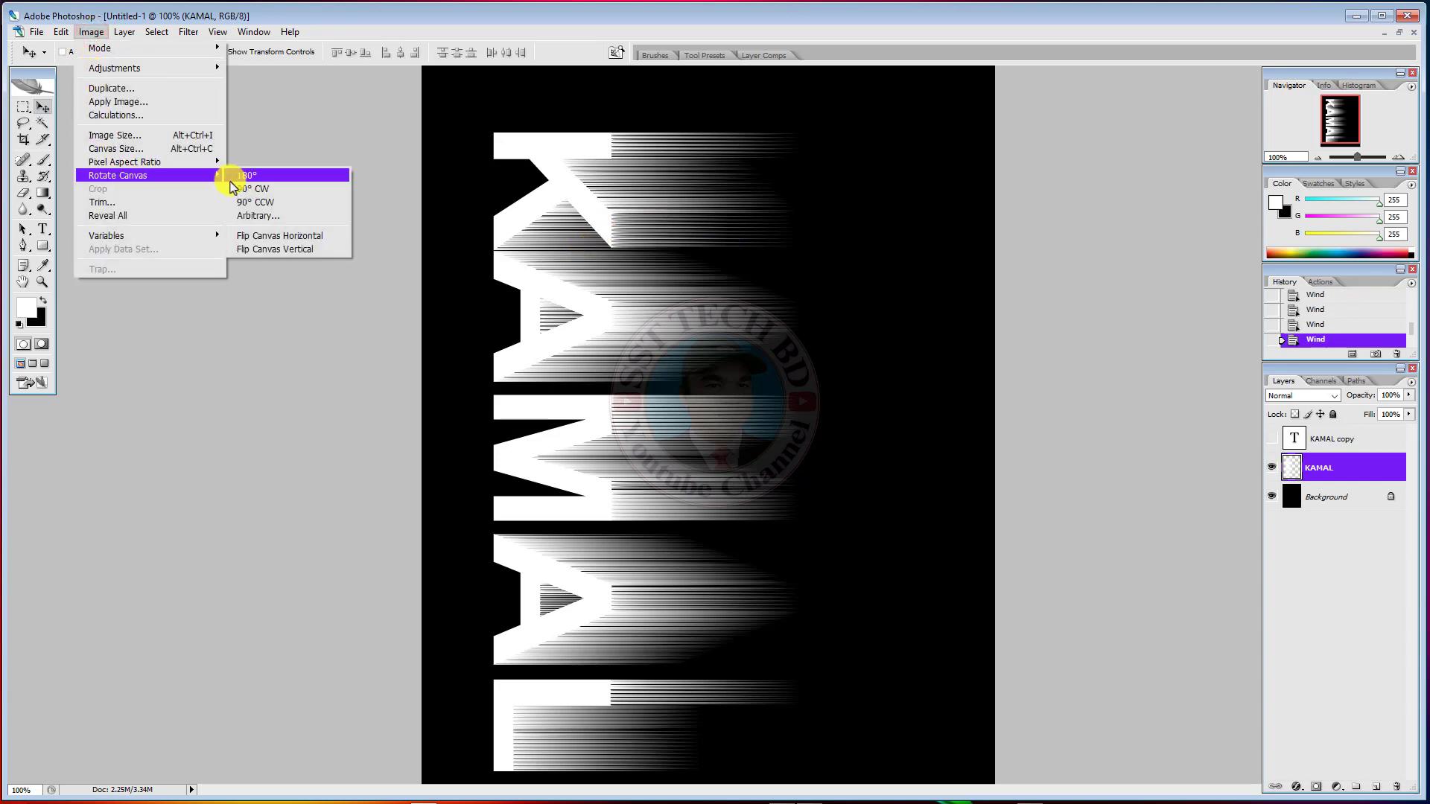
pyautogui.moveTo(117, 176)
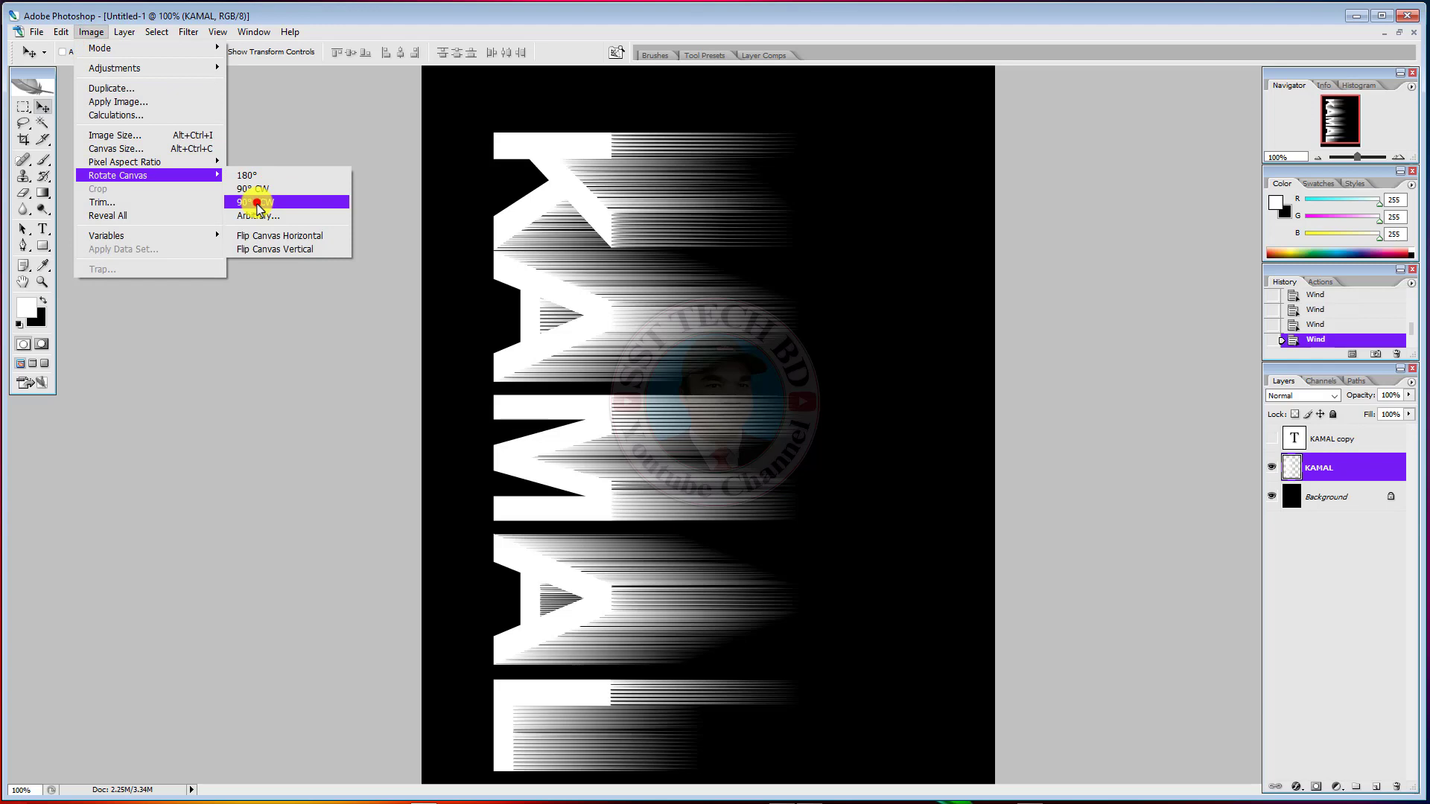
# Step: Rotate the canvas 90° counter-clockwise and apply a 2.0-pixel Gaussian Blur
pyautogui.click(257, 207)
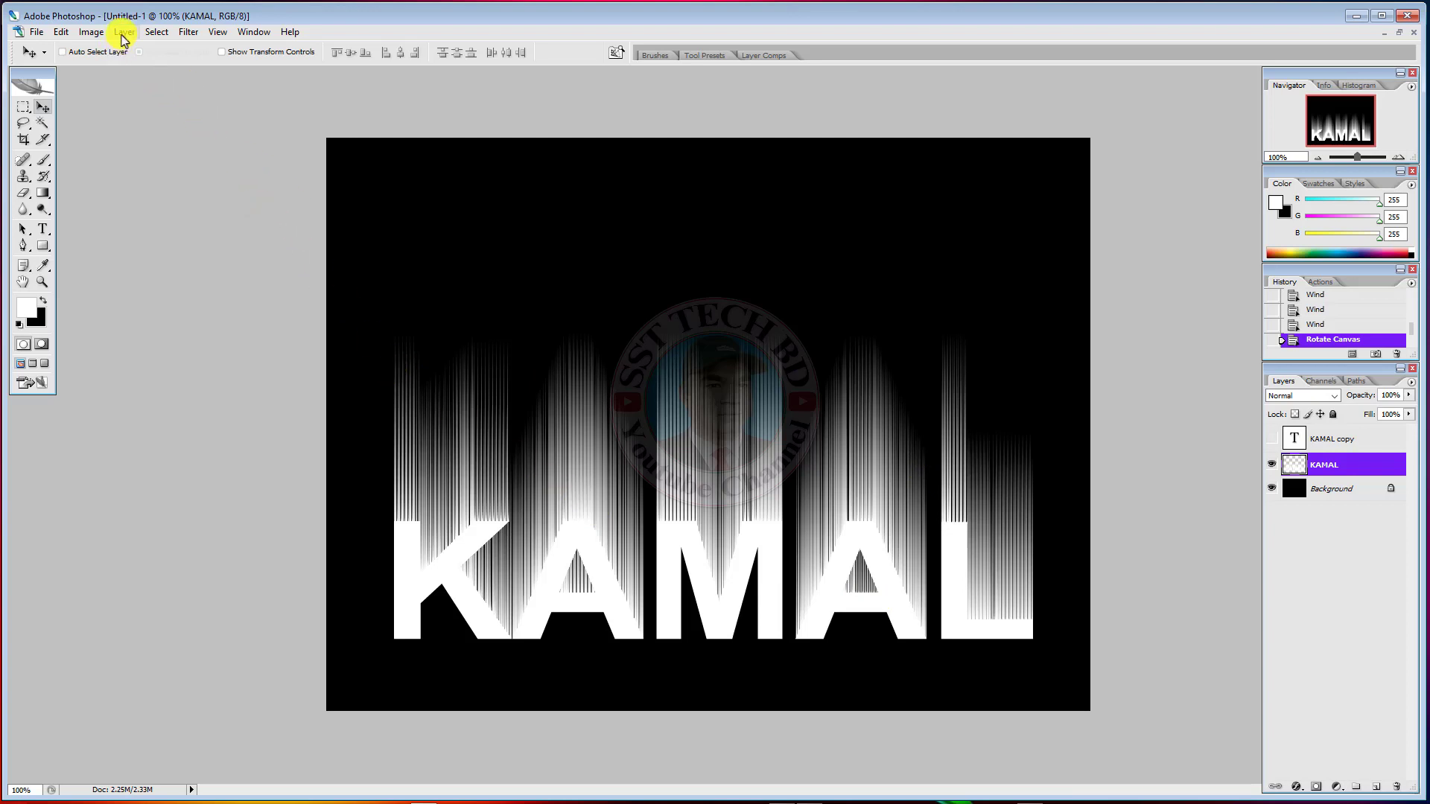
pyautogui.click(188, 33)
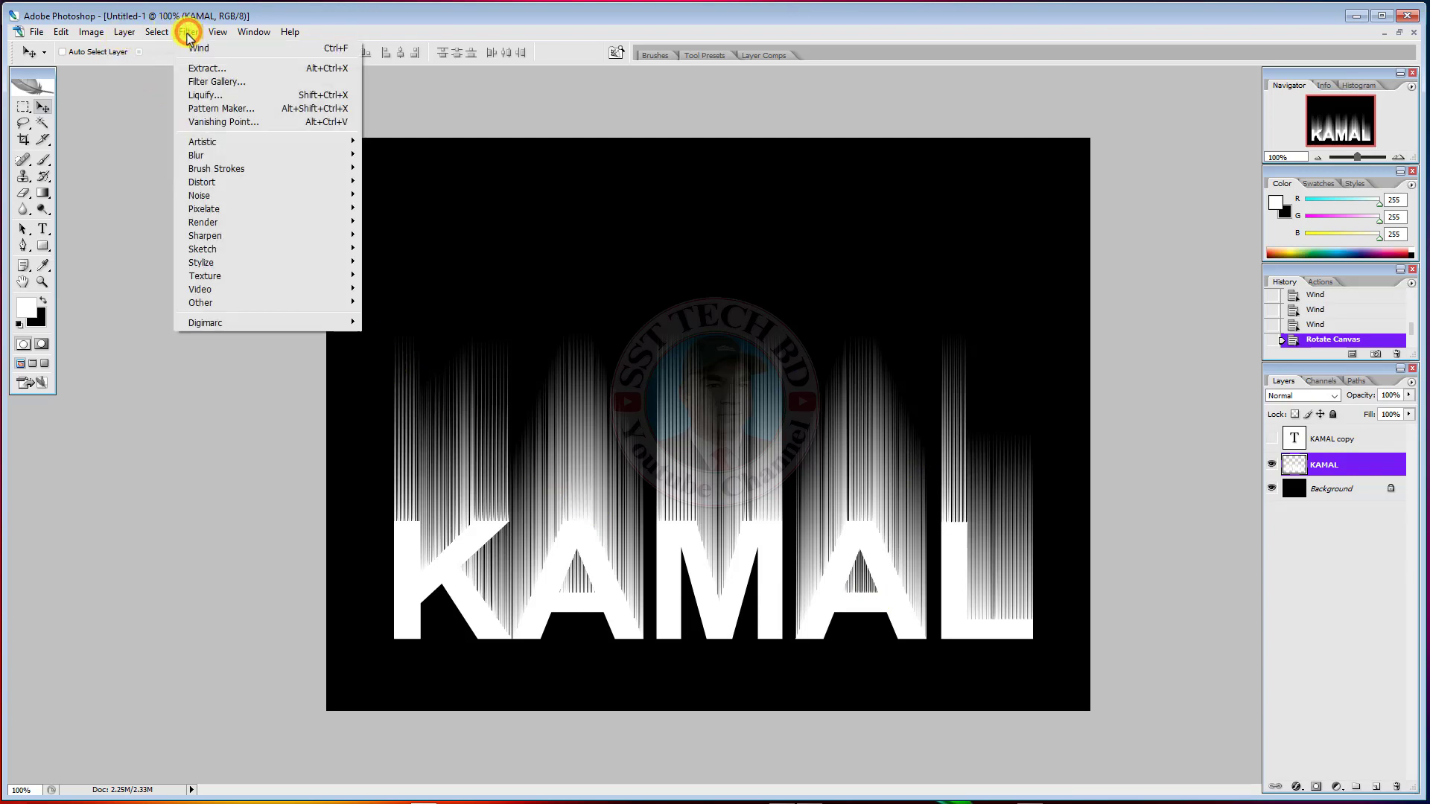
pyautogui.moveTo(197, 155)
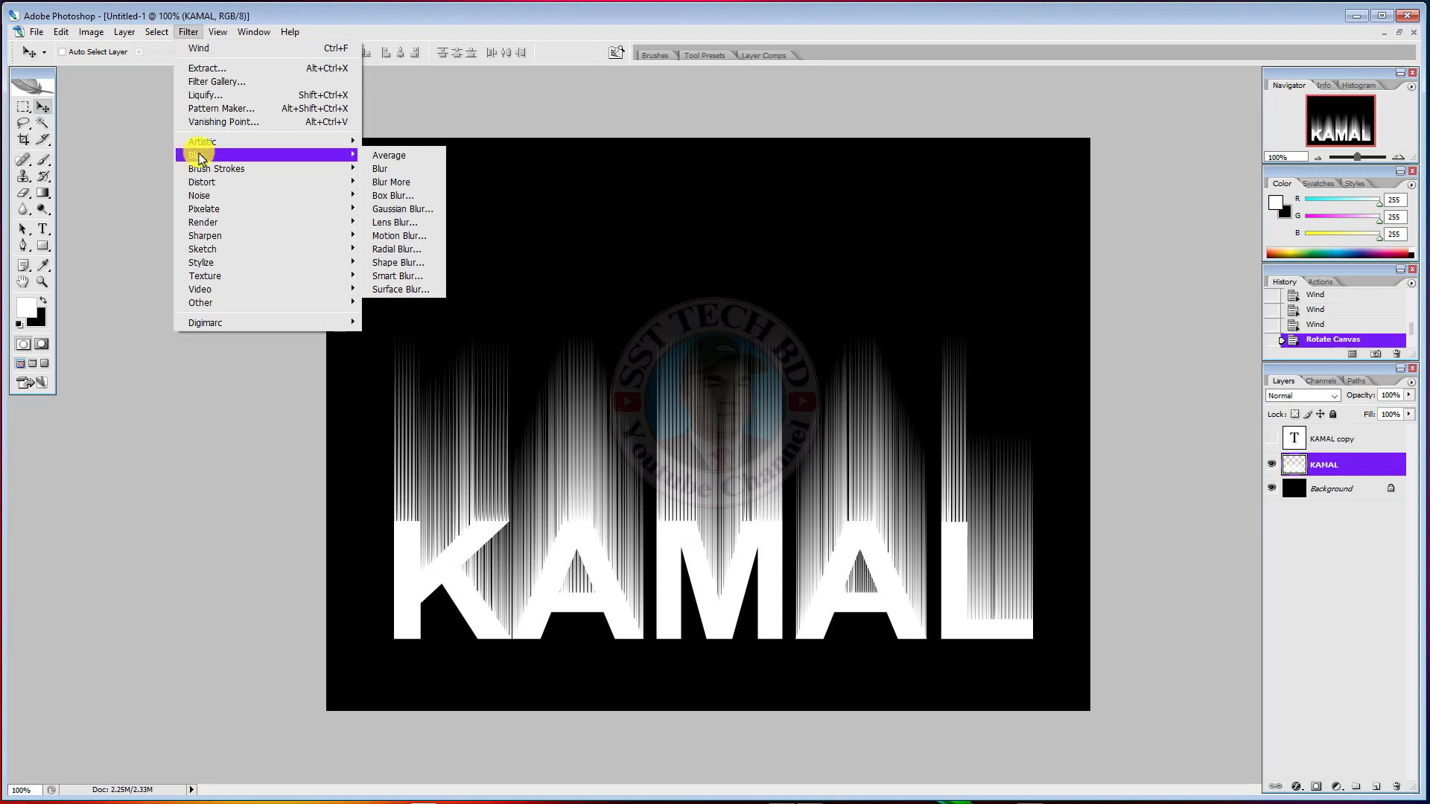
pyautogui.click(386, 210)
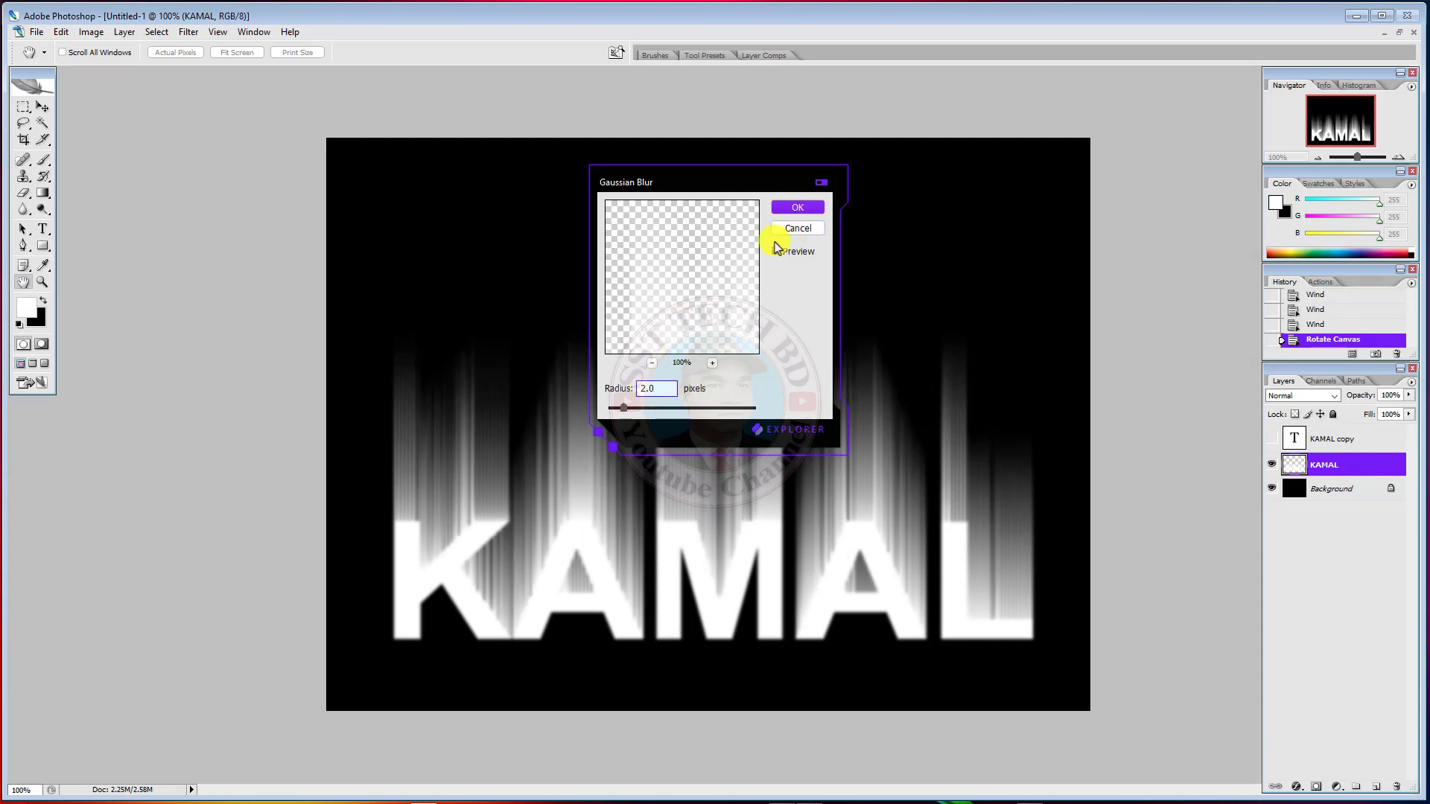
pyautogui.click(796, 208)
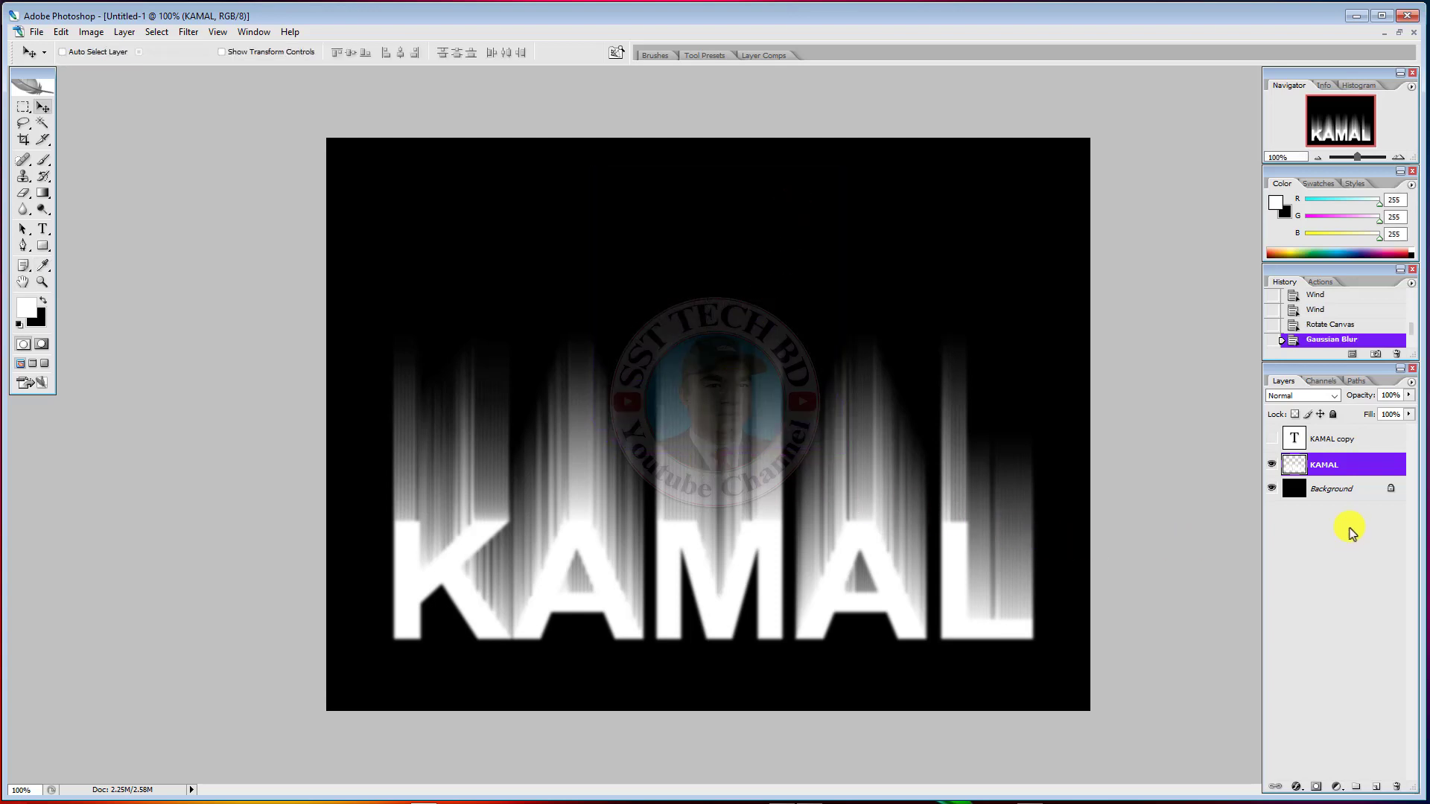
# Step: Duplicate the Background layer and merge the KAMAL layer down into Background copy
pyautogui.click(1330, 491)
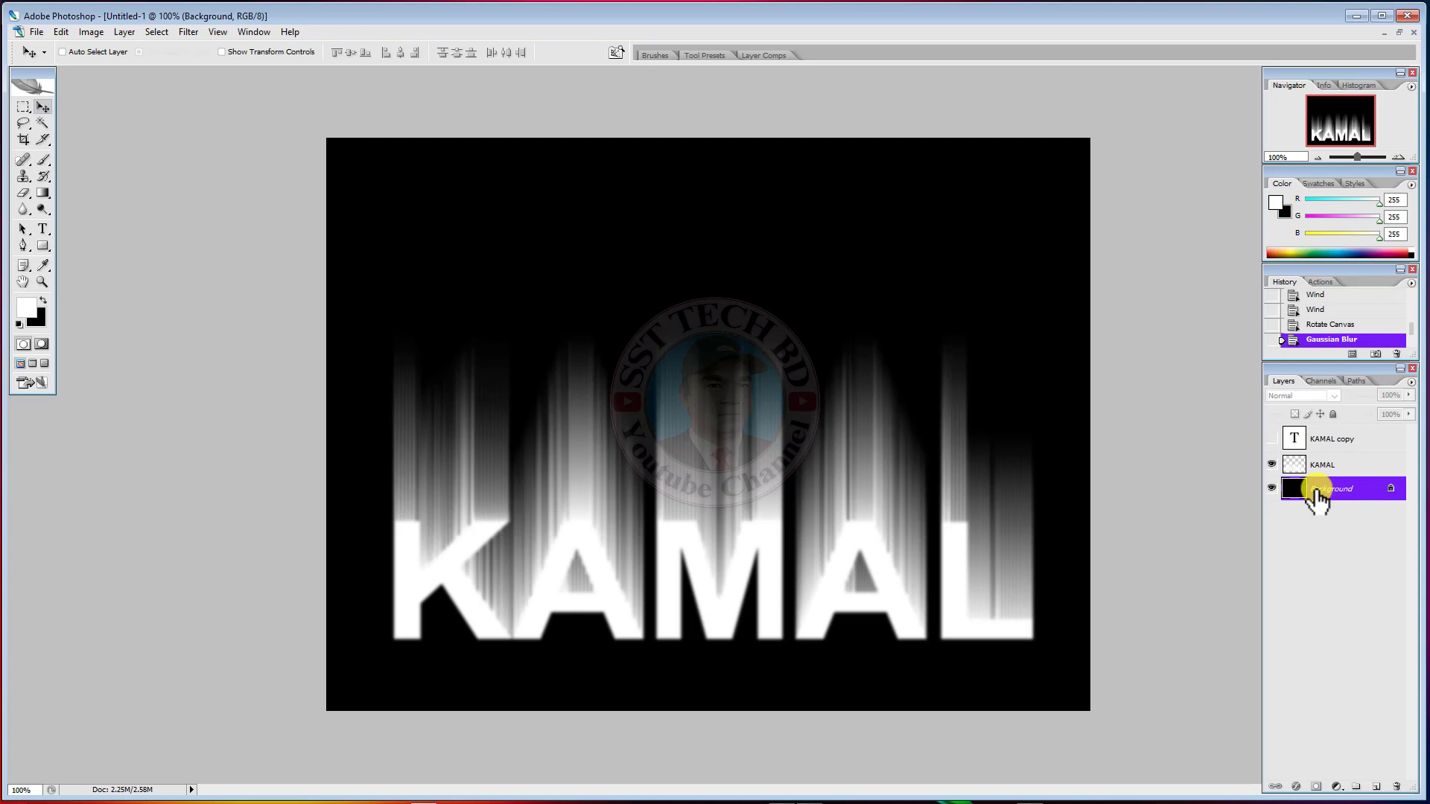
pyautogui.rightClick(1317, 501)
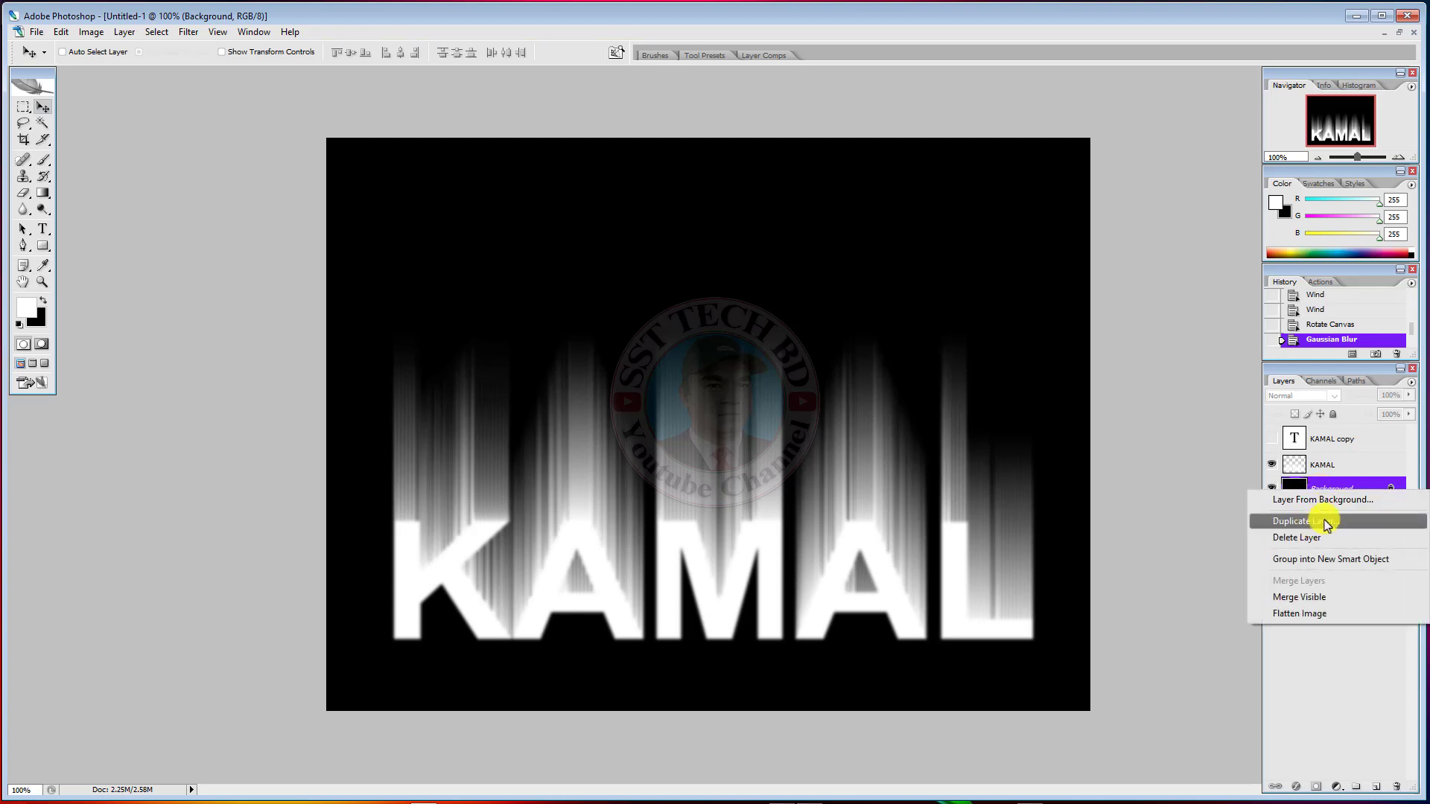
pyautogui.click(1324, 521)
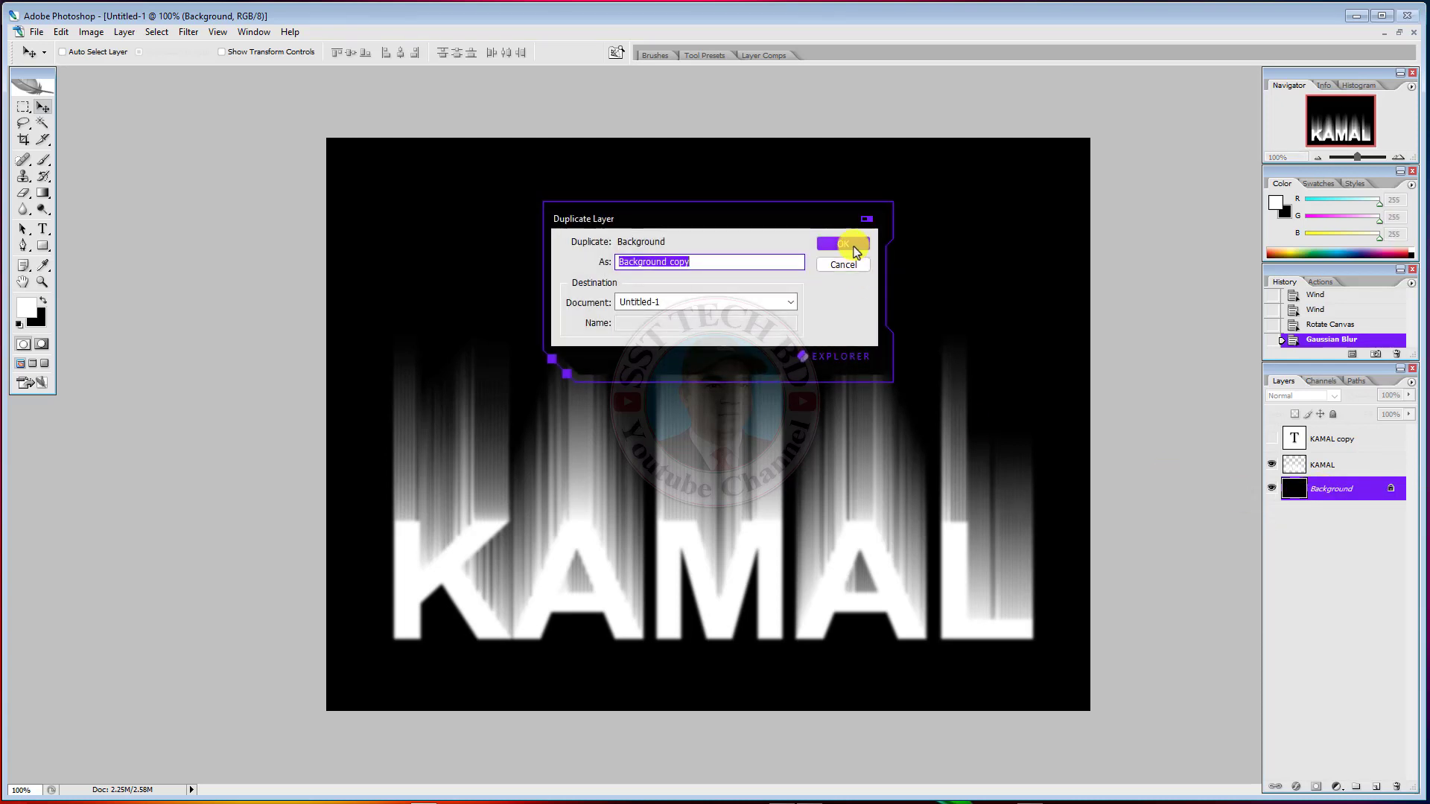
pyautogui.click(843, 245)
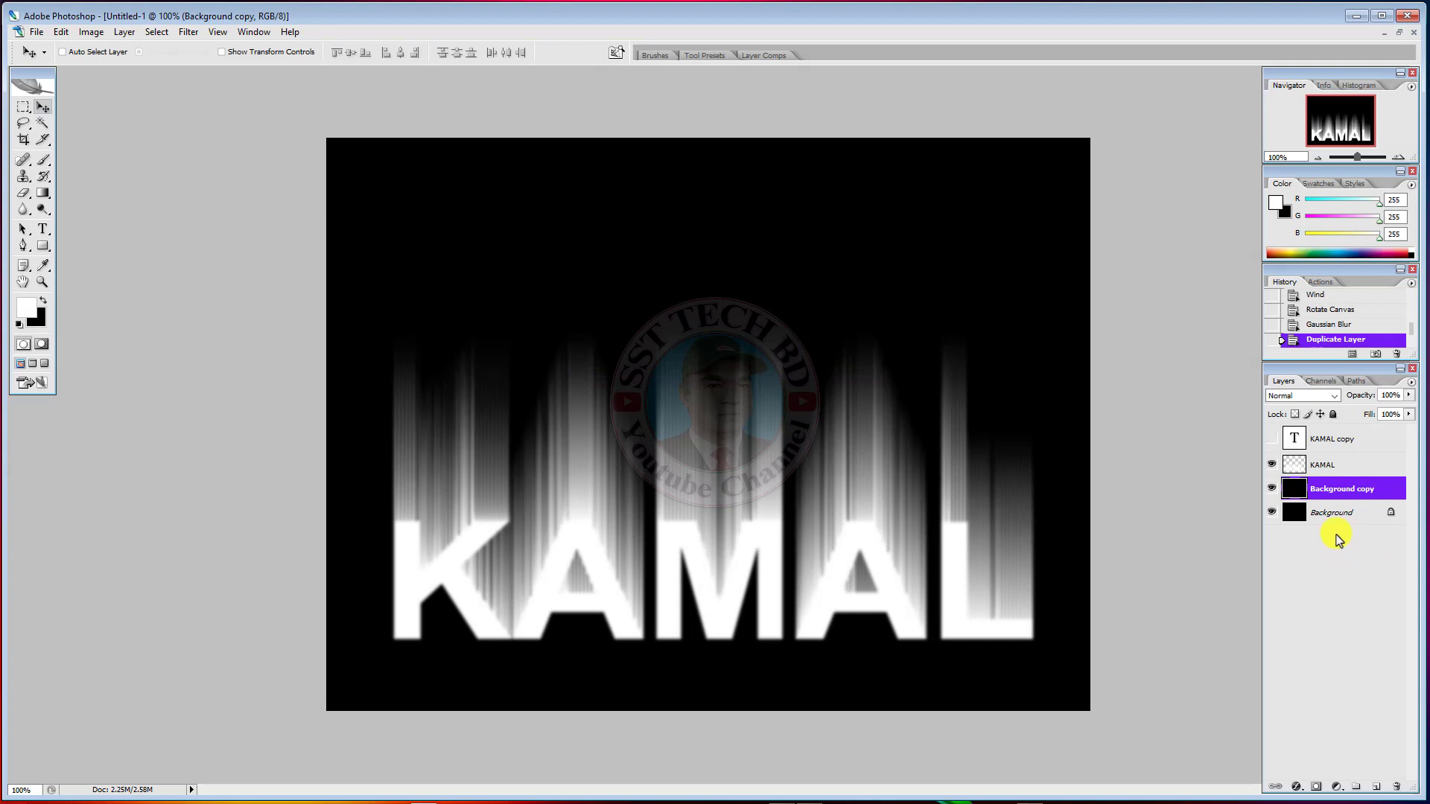
pyautogui.click(1338, 467)
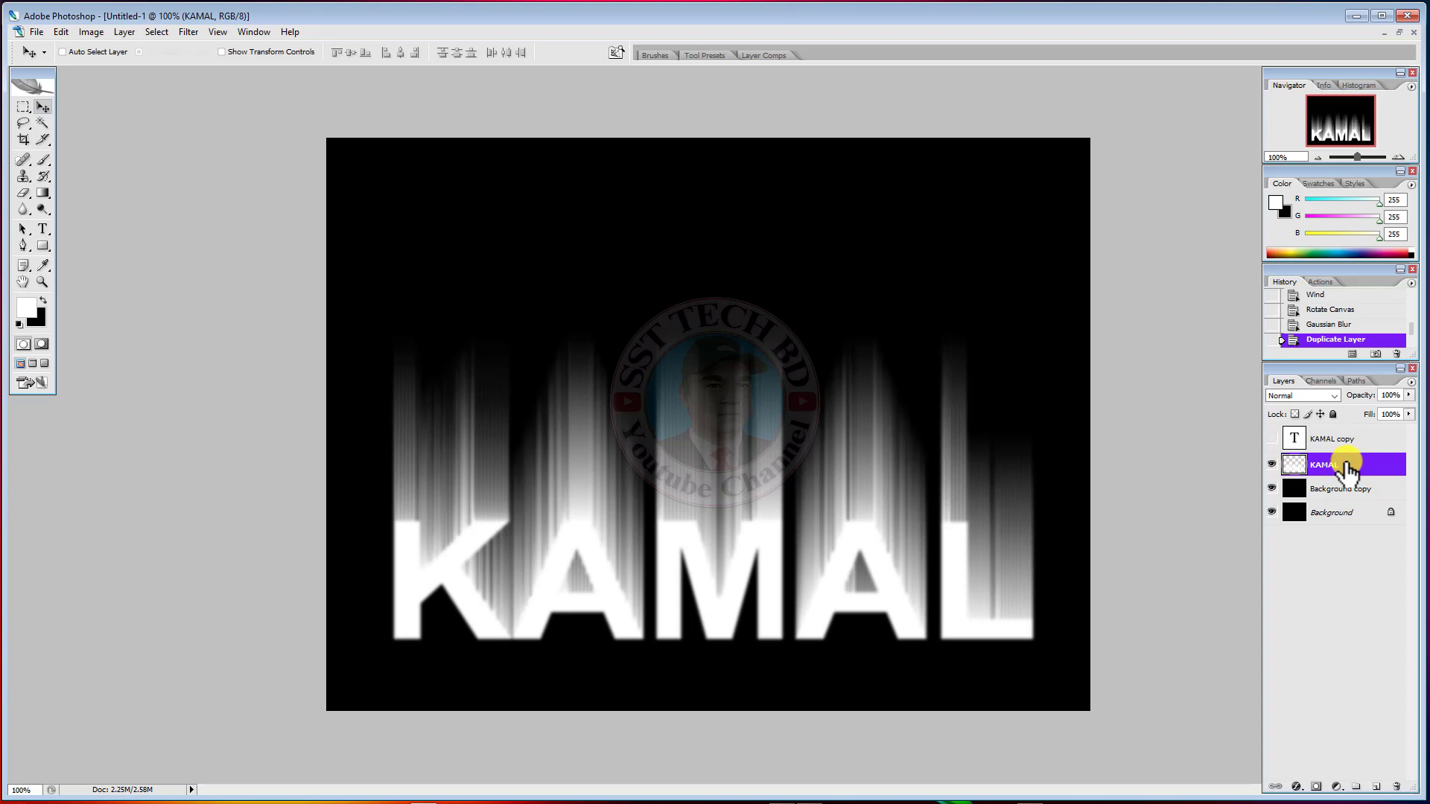
pyautogui.hotkey('ctrl', 'e')
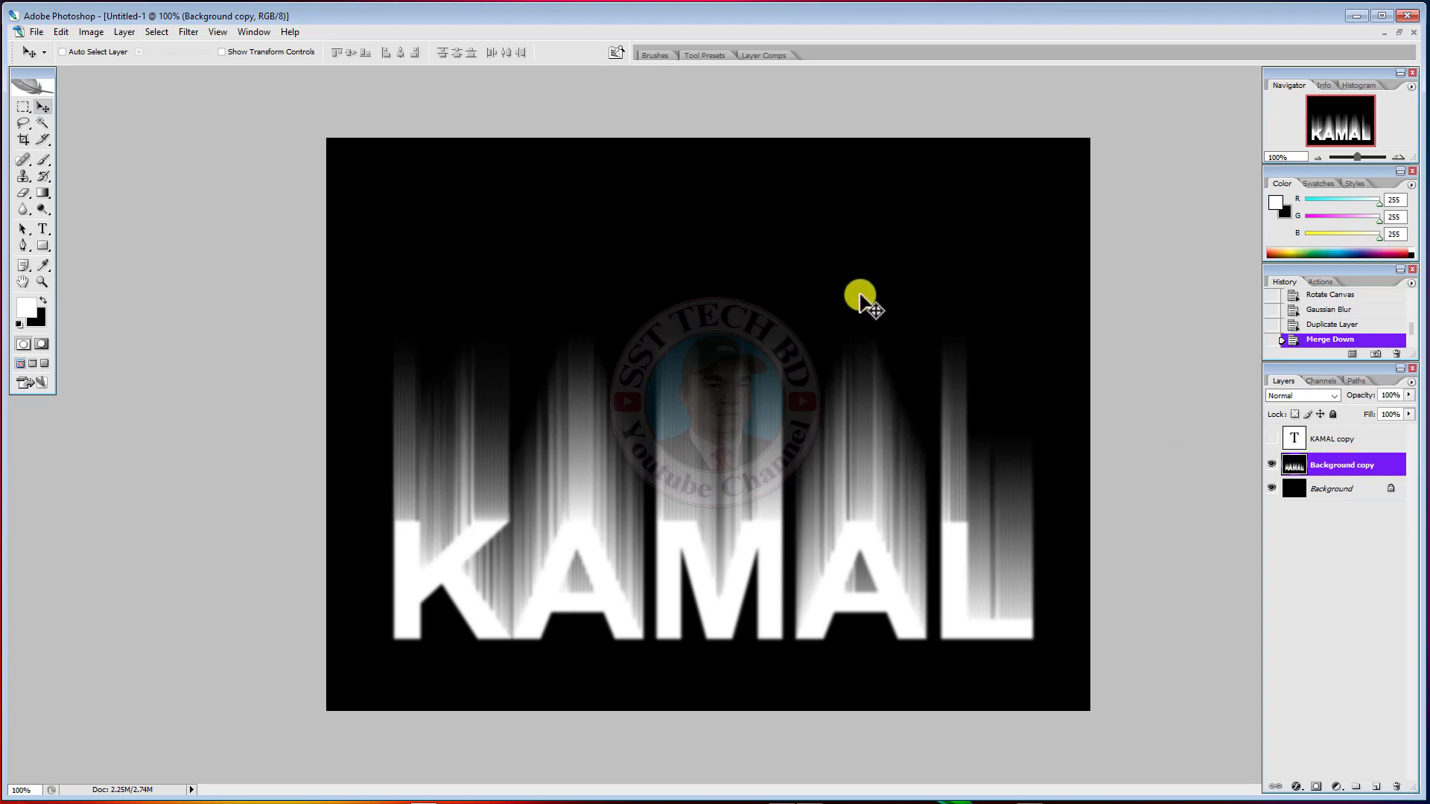
pyautogui.click(192, 38)
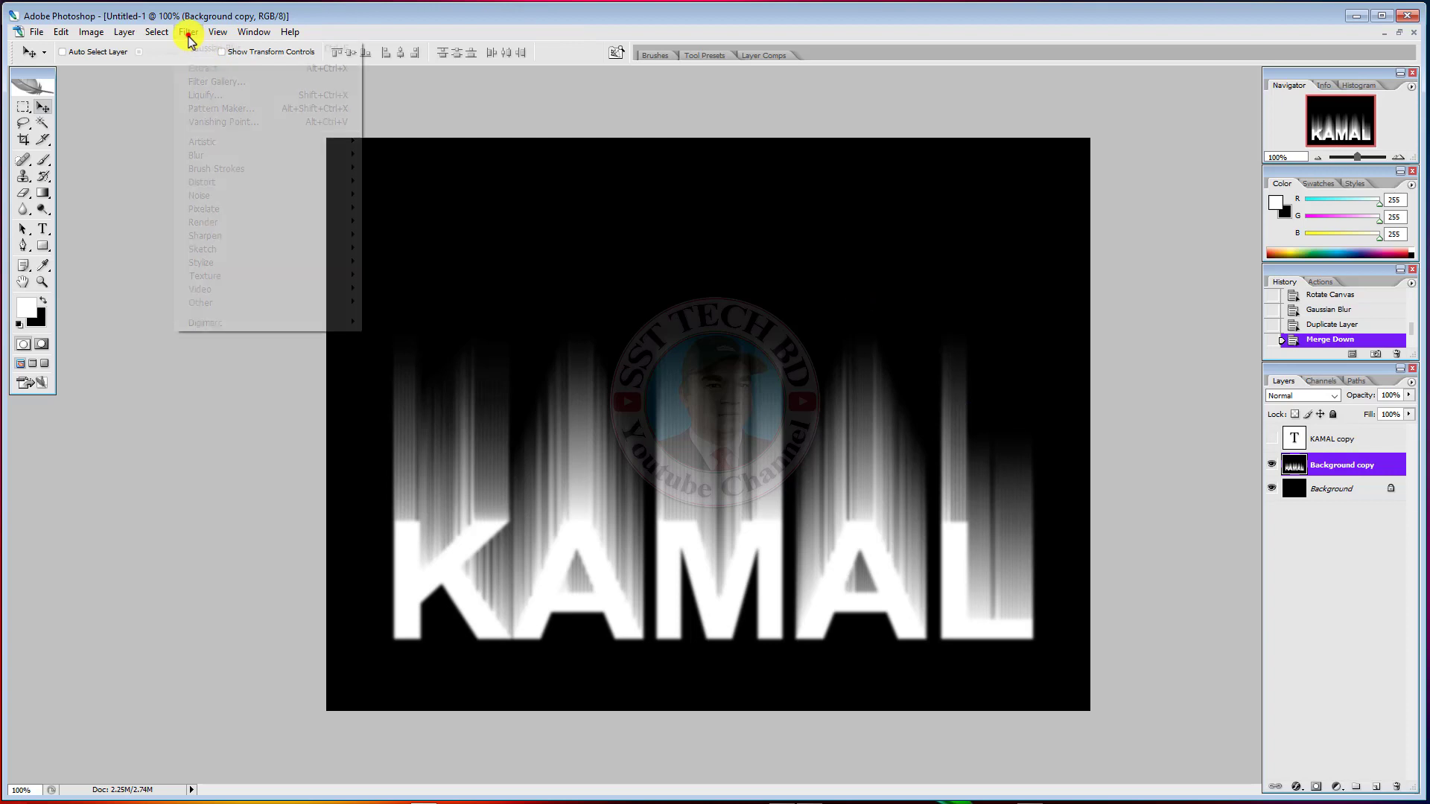
# Step: Open Filter > Liquify on the merged Background copy layer
pyautogui.click(221, 96)
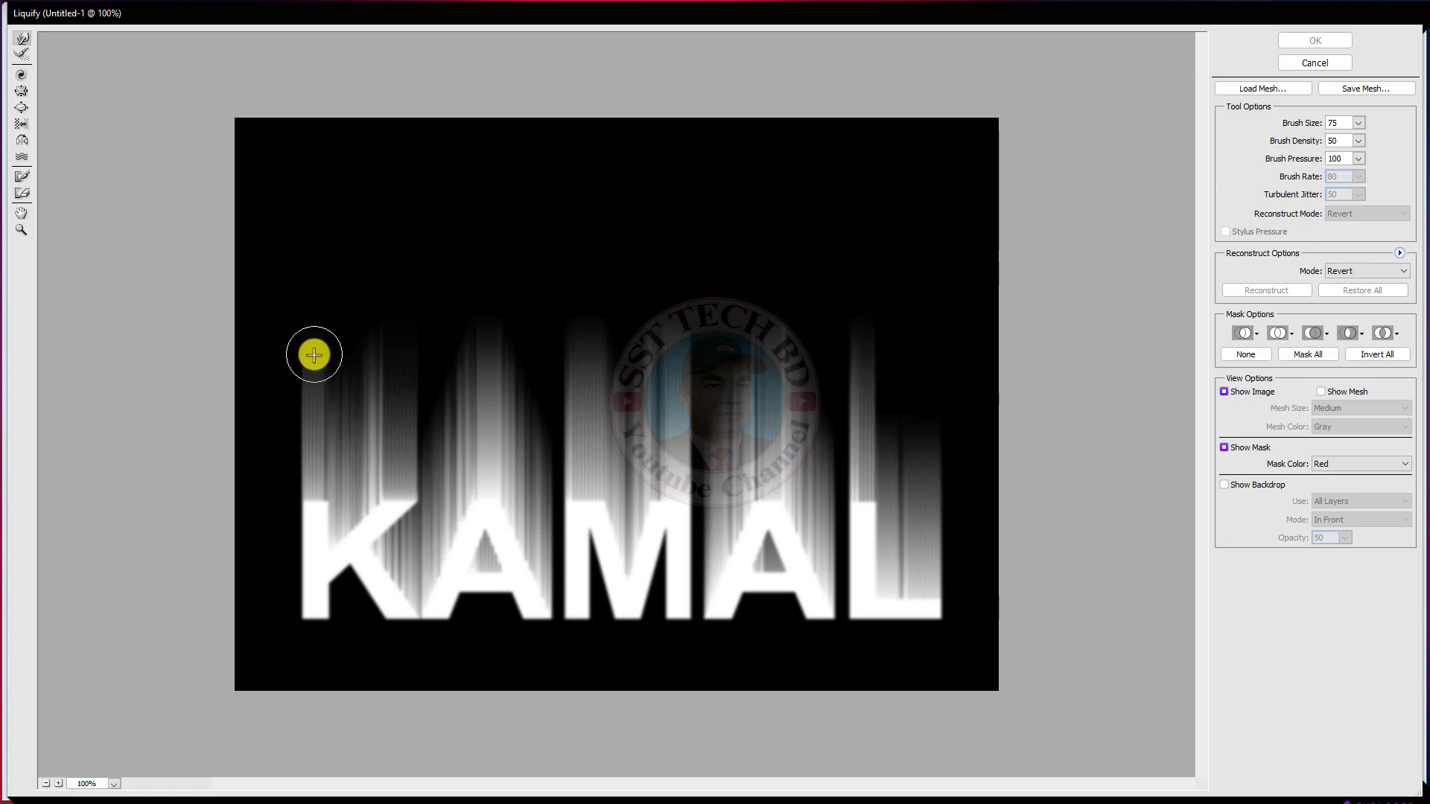
# Step: Forward-warp the streaks above the K upward into tall, wavy flame wisps
pyautogui.moveTo(314, 355); pyautogui.dragTo(310, 188)
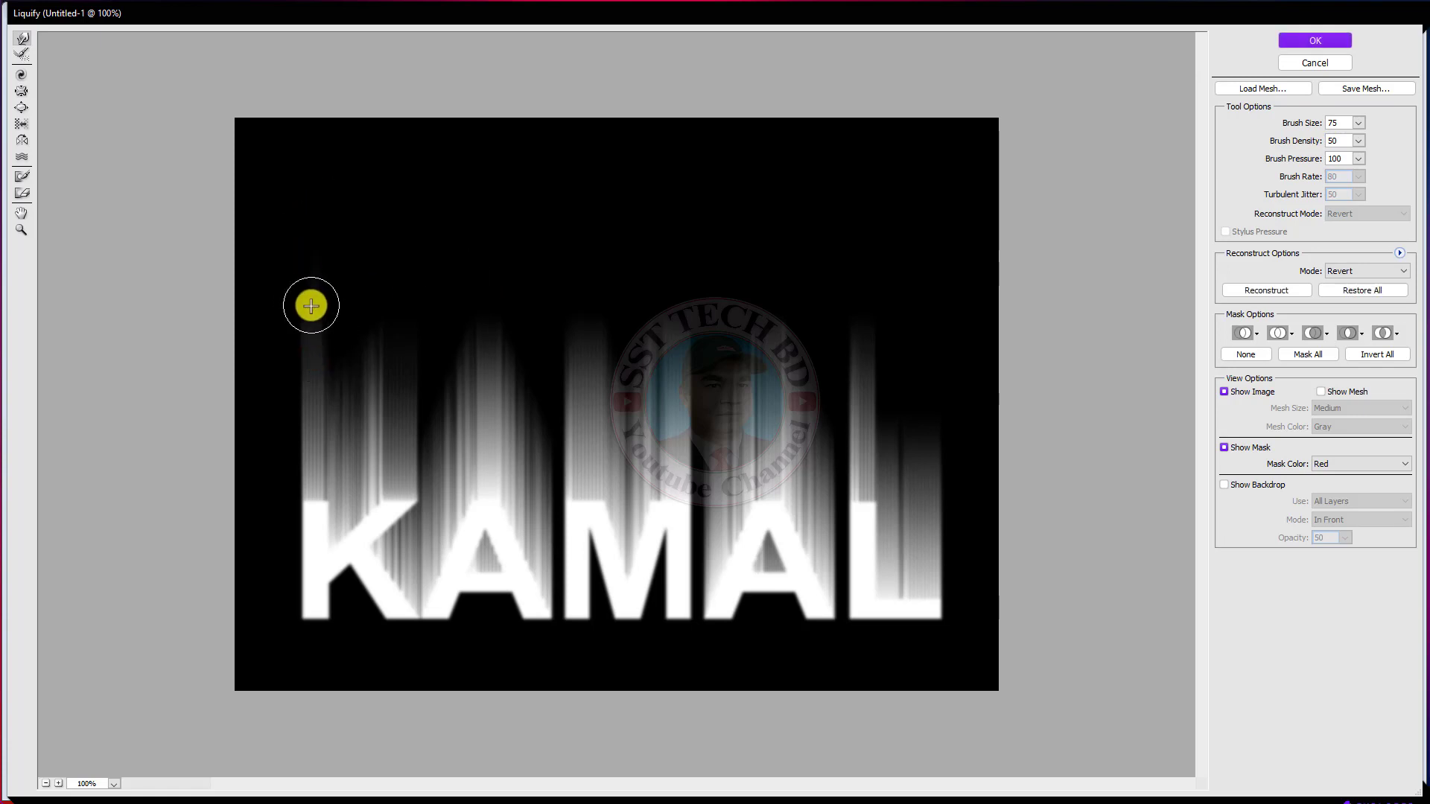
pyautogui.moveTo(310, 305); pyautogui.dragTo(325, 147)
pyautogui.moveTo(303, 300); pyautogui.dragTo(308, 167)
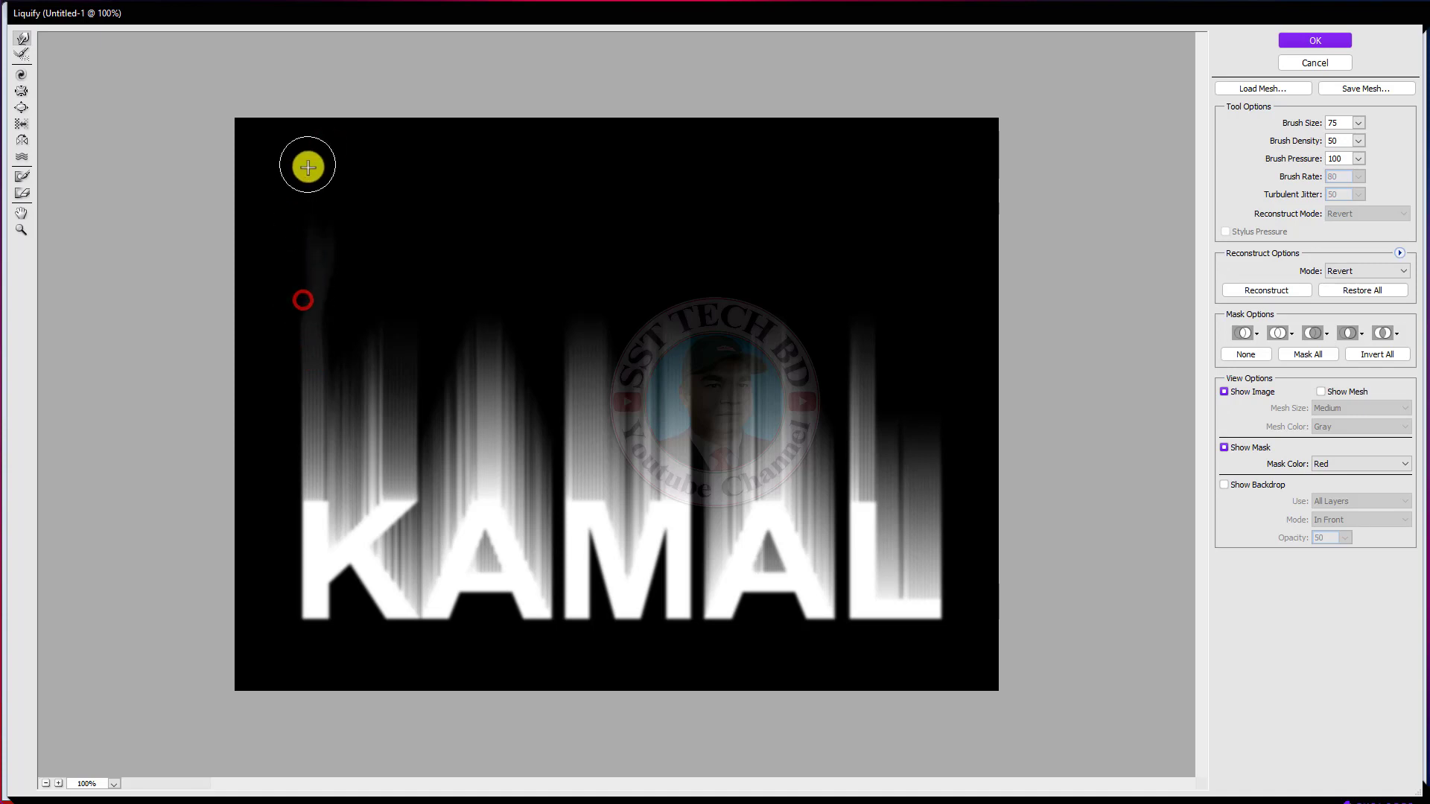
pyautogui.moveTo(316, 277); pyautogui.dragTo(320, 134)
pyautogui.moveTo(309, 263); pyautogui.dragTo(300, 174)
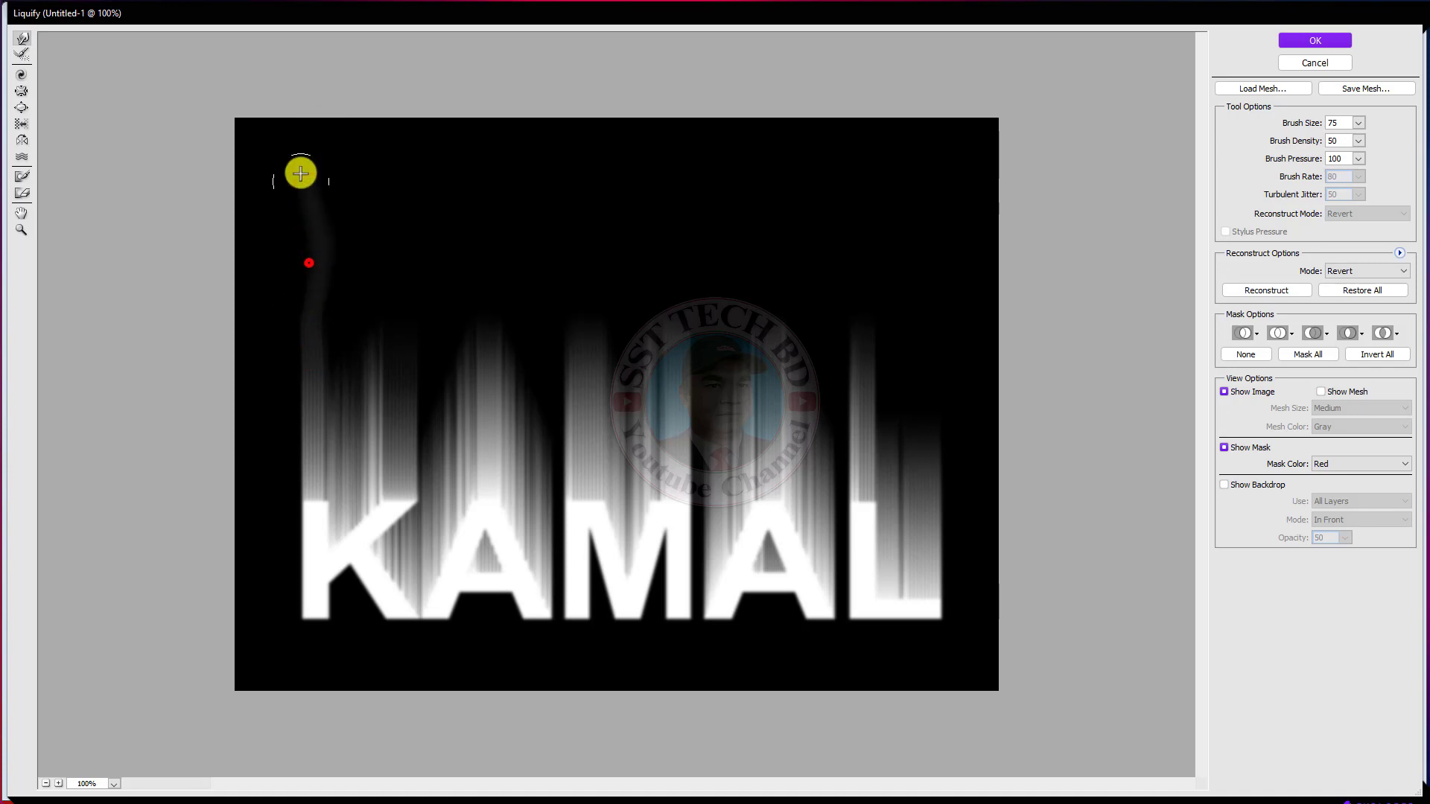
pyautogui.moveTo(377, 366); pyautogui.dragTo(391, 164)
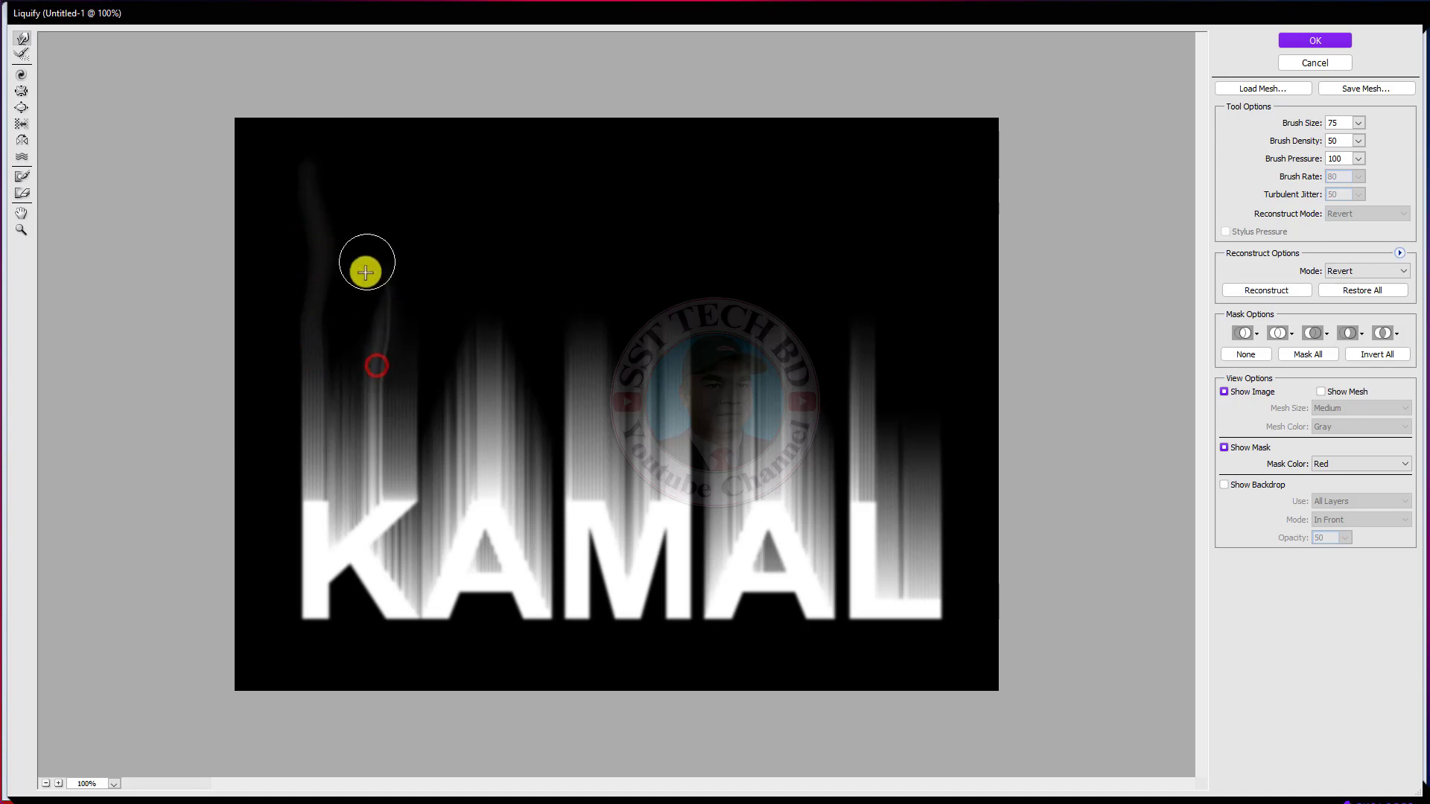
pyautogui.moveTo(373, 316); pyautogui.dragTo(364, 150)
pyautogui.moveTo(381, 266); pyautogui.dragTo(370, 153)
pyautogui.moveTo(344, 379)
pyautogui.mouseDown()
pyautogui.moveTo(360, 281)
pyautogui.moveTo(347, 196)
pyautogui.mouseUp()
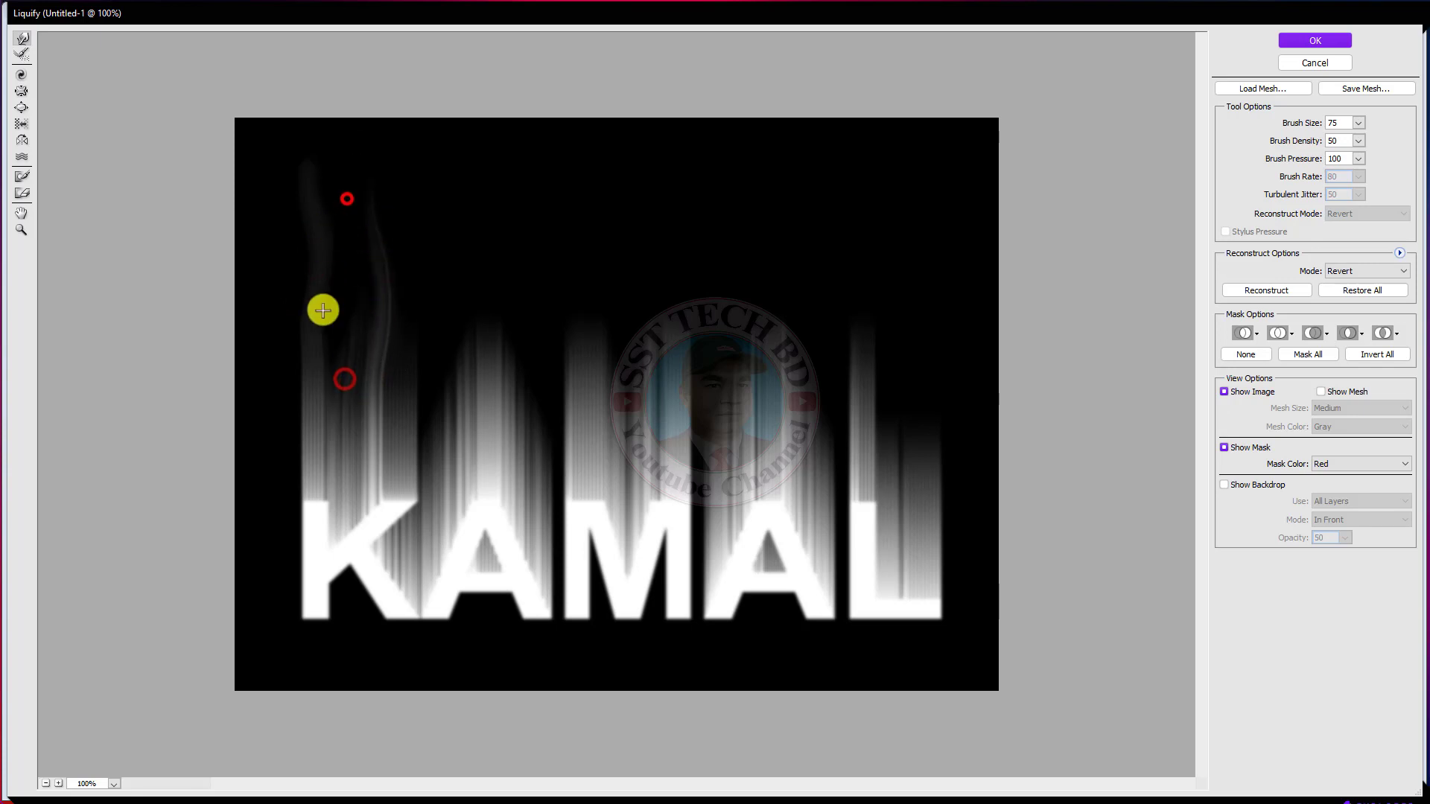
pyautogui.moveTo(335, 357); pyautogui.dragTo(338, 208)
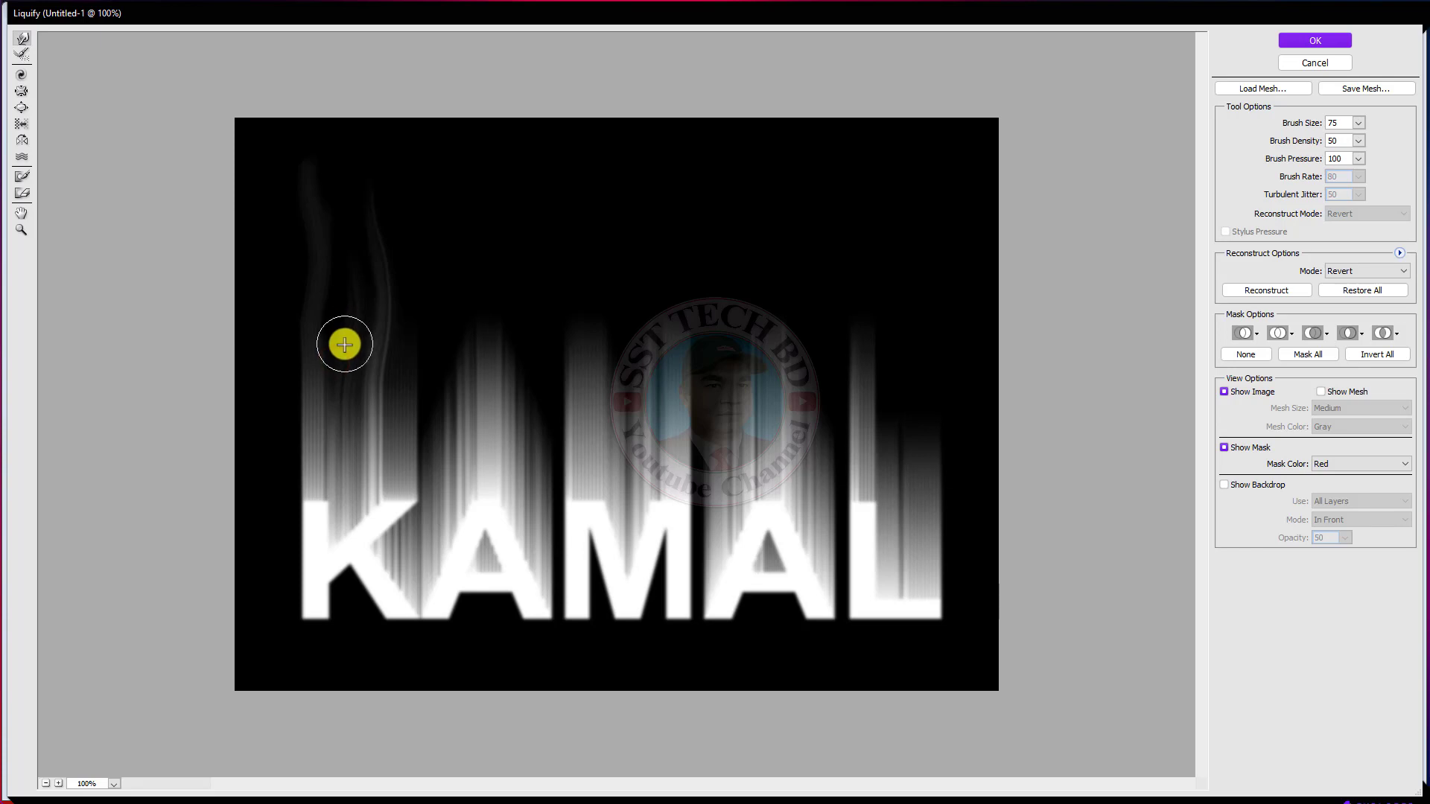
pyautogui.moveTo(344, 344); pyautogui.dragTo(339, 180)
pyautogui.moveTo(344, 345); pyautogui.dragTo(334, 182)
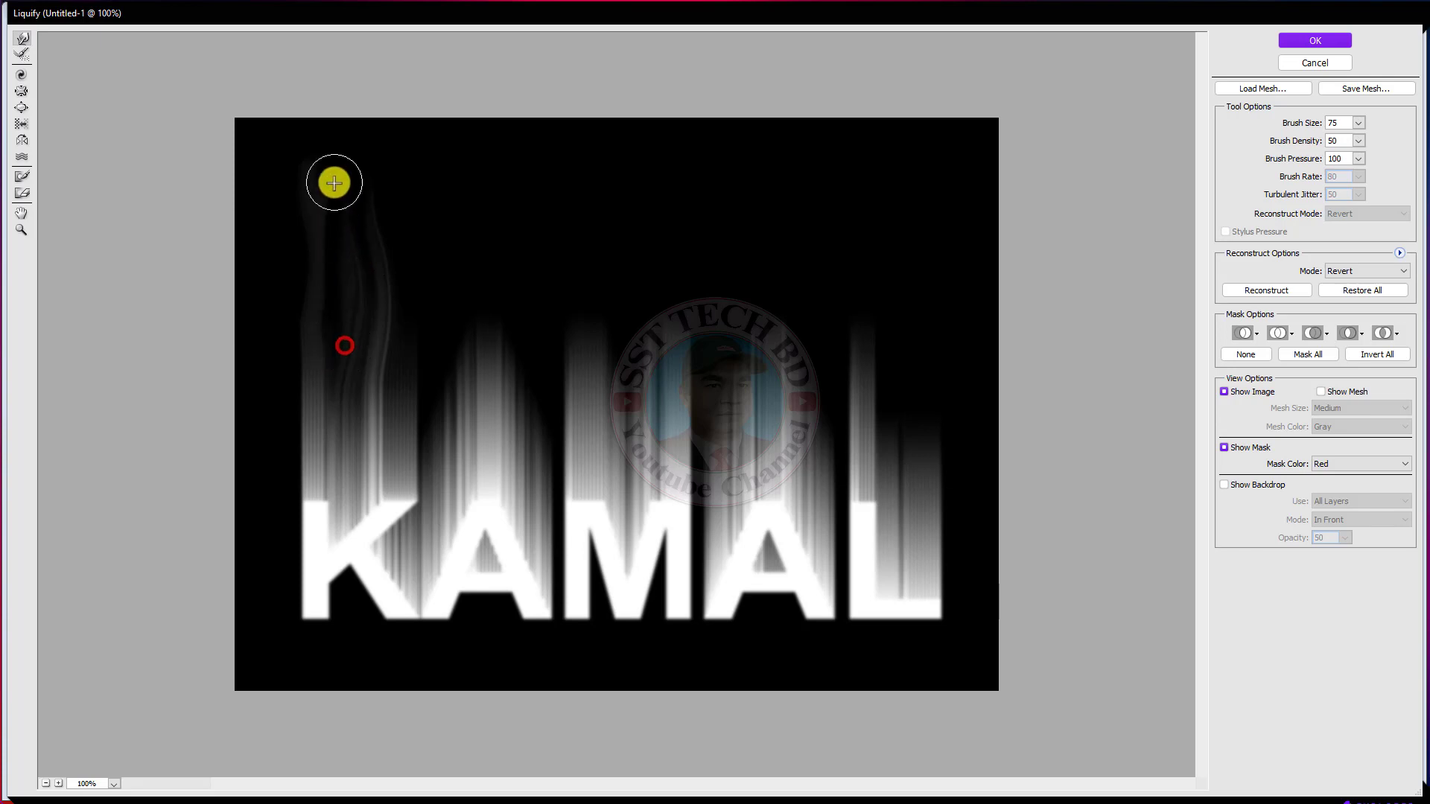
# Step: Push the streaks above the A upward into wavy flame-like wisps
pyautogui.moveTo(492, 331); pyautogui.dragTo(491, 235)
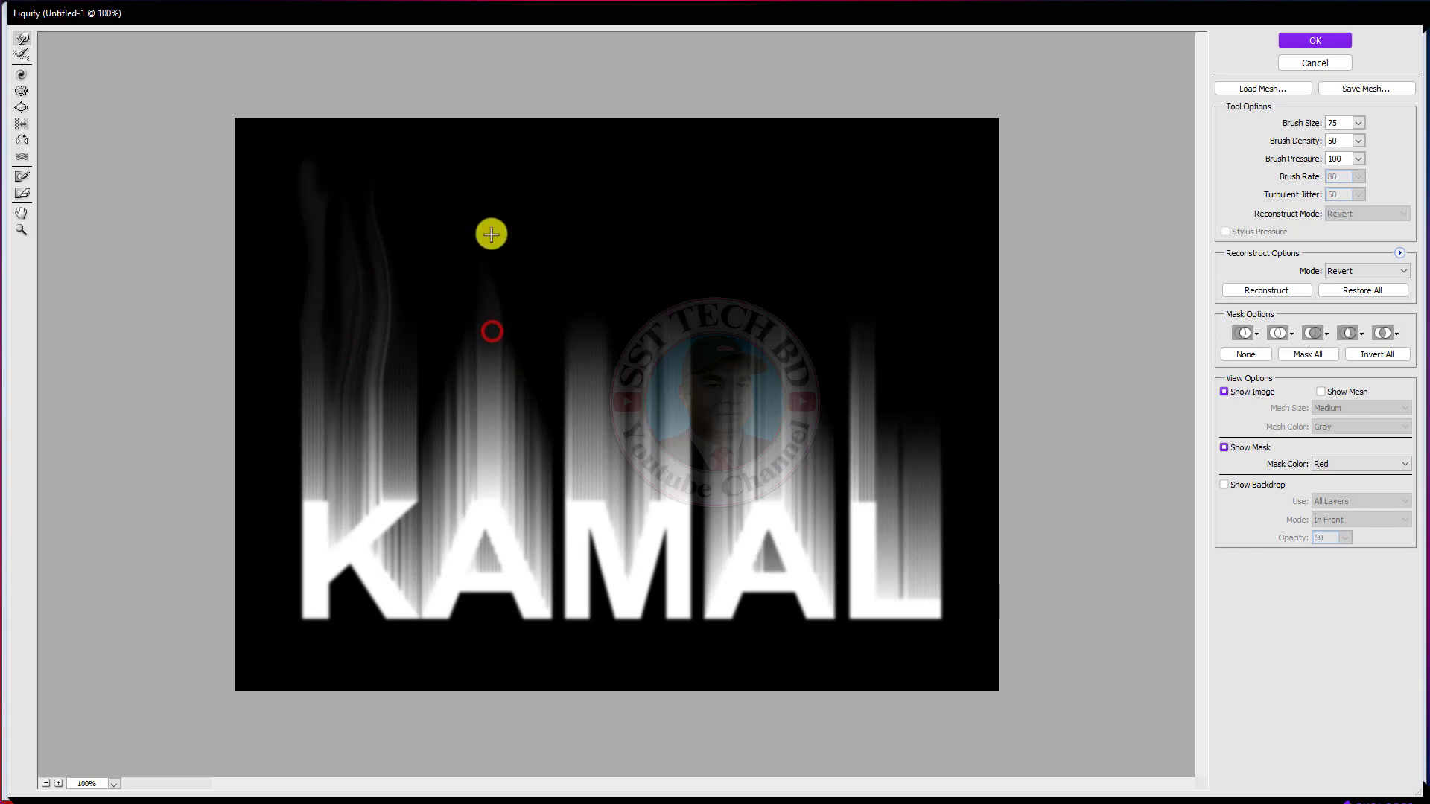
pyautogui.moveTo(489, 296); pyautogui.dragTo(472, 159)
pyautogui.moveTo(488, 315); pyautogui.dragTo(497, 207)
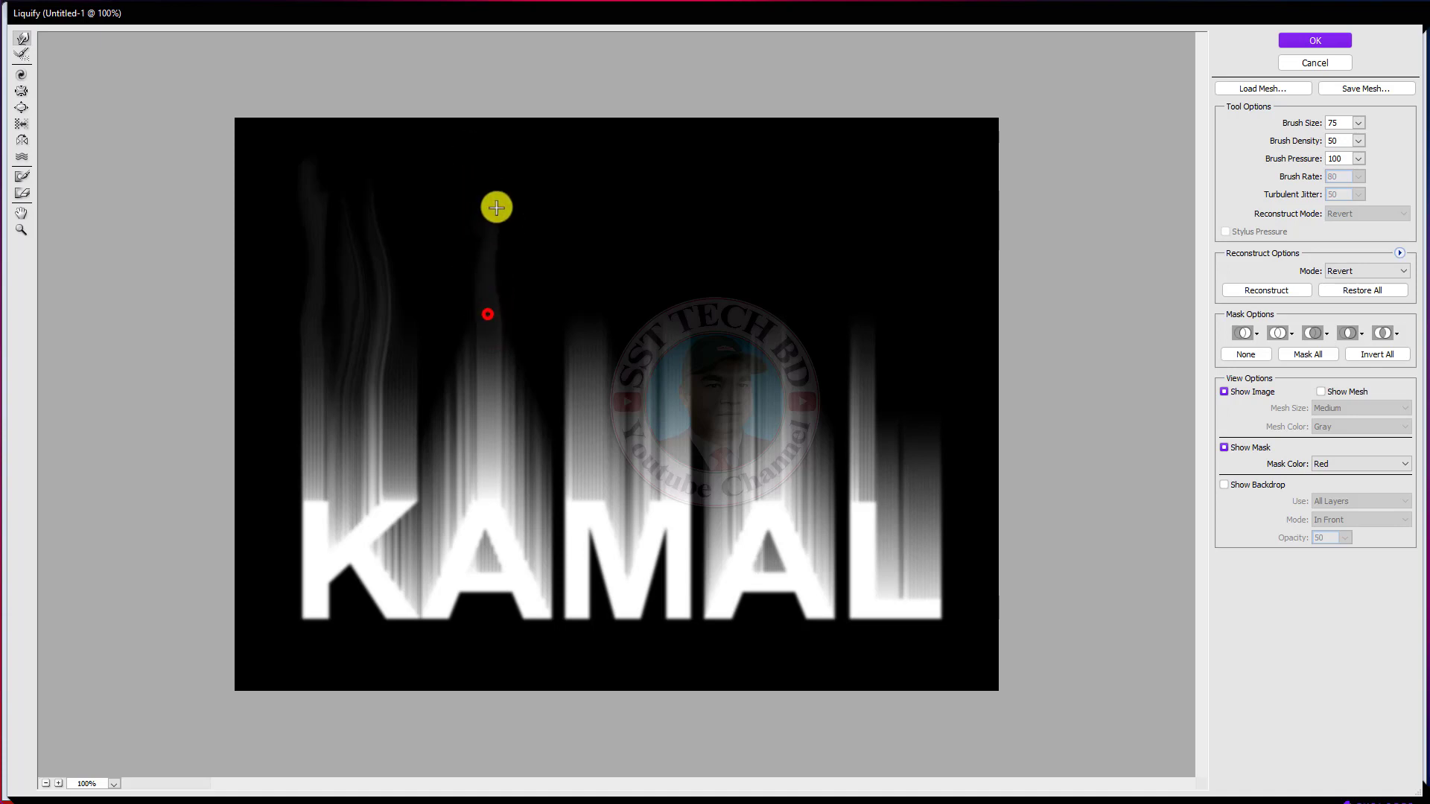
pyautogui.moveTo(486, 286); pyautogui.dragTo(477, 164)
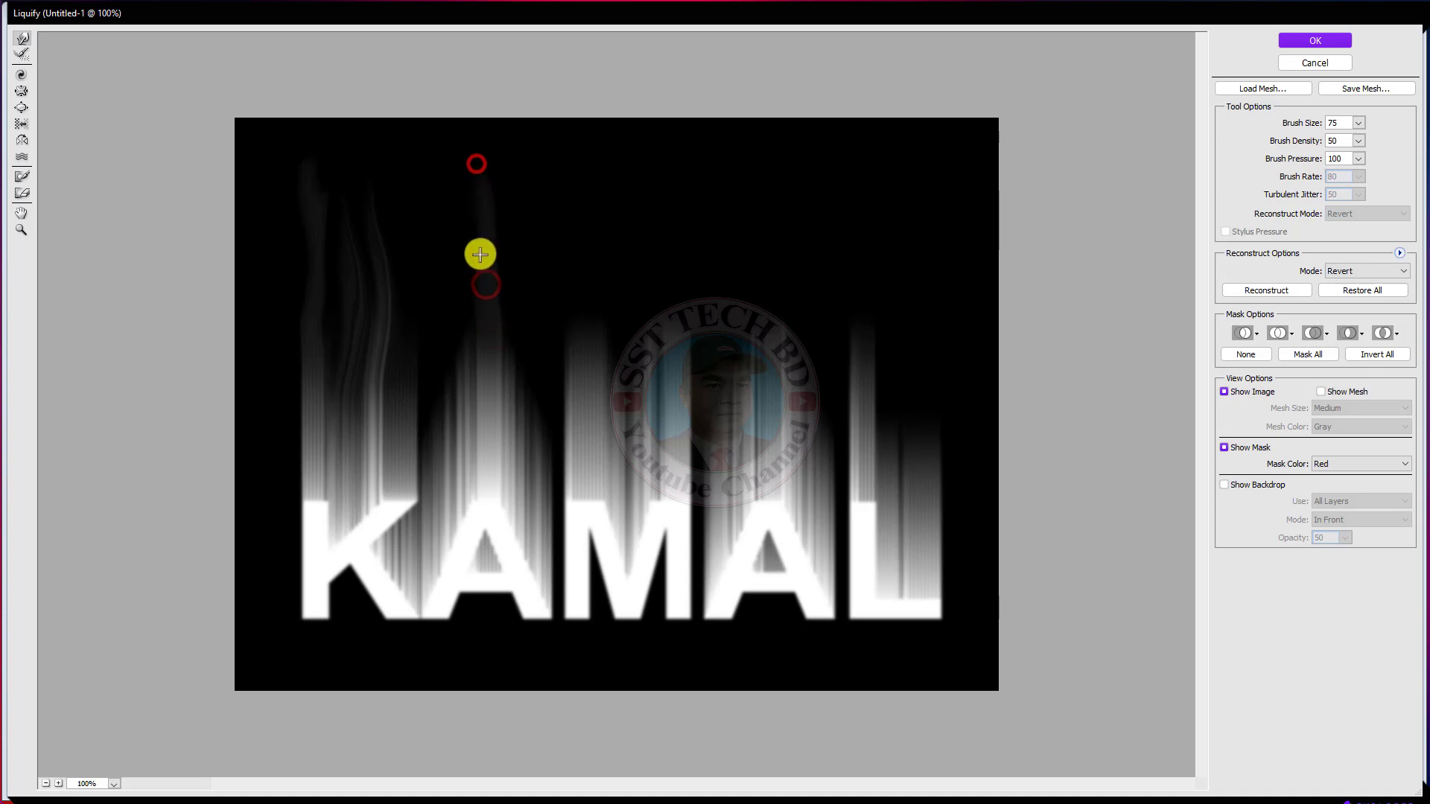
pyautogui.moveTo(459, 362); pyautogui.dragTo(441, 176)
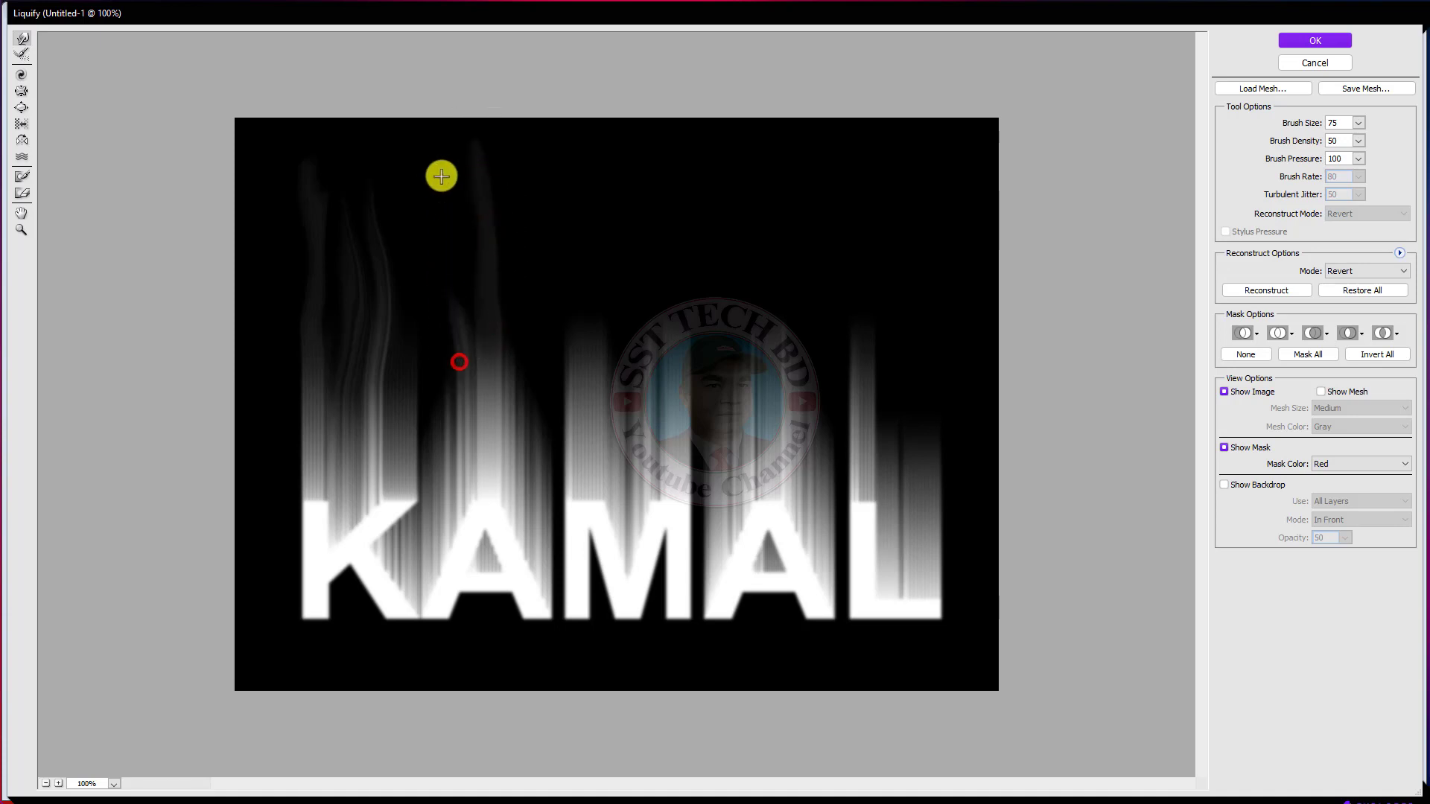
pyautogui.moveTo(460, 315); pyautogui.dragTo(453, 159)
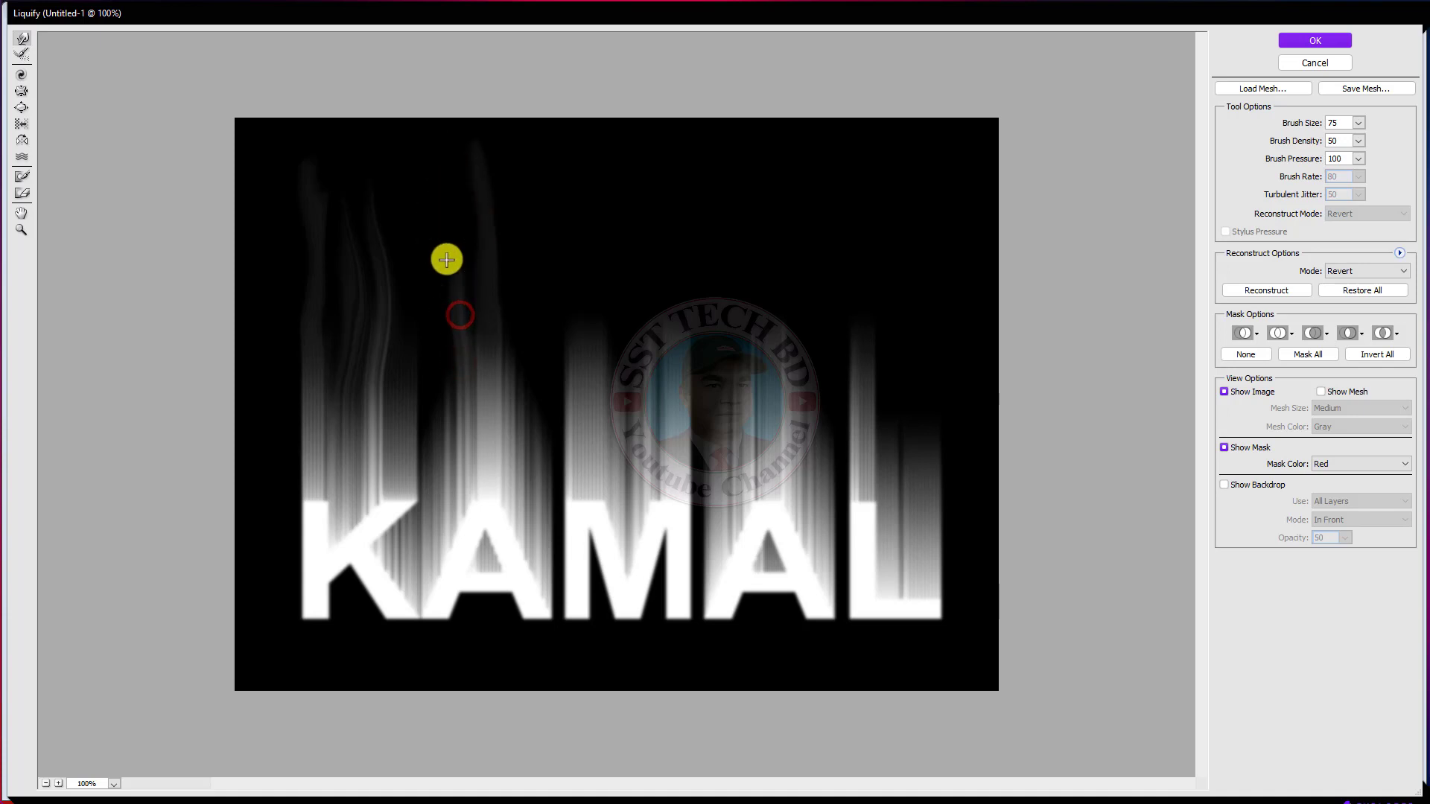
pyautogui.moveTo(449, 264); pyautogui.dragTo(457, 166)
pyautogui.moveTo(511, 342); pyautogui.dragTo(511, 163)
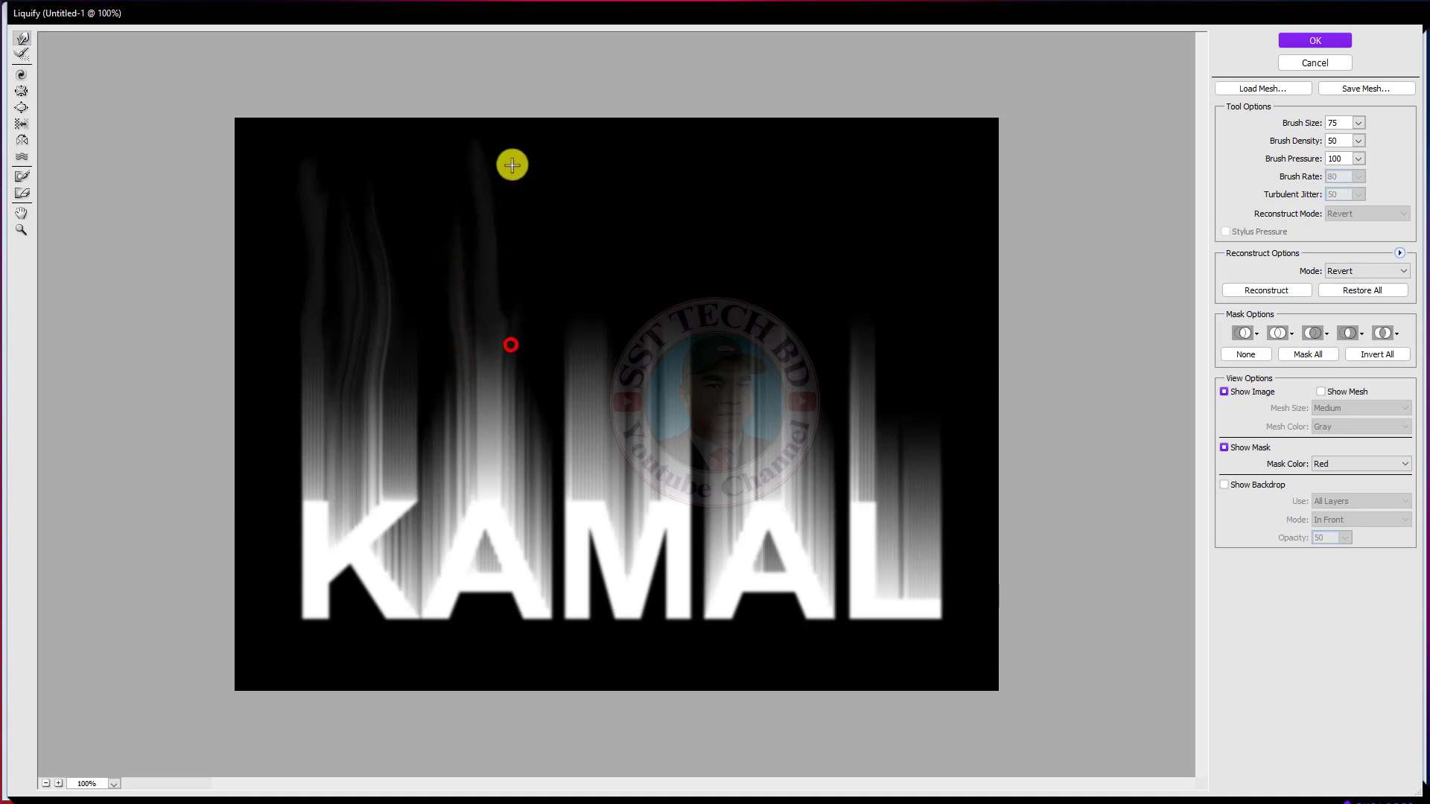
pyautogui.moveTo(519, 389); pyautogui.dragTo(512, 218)
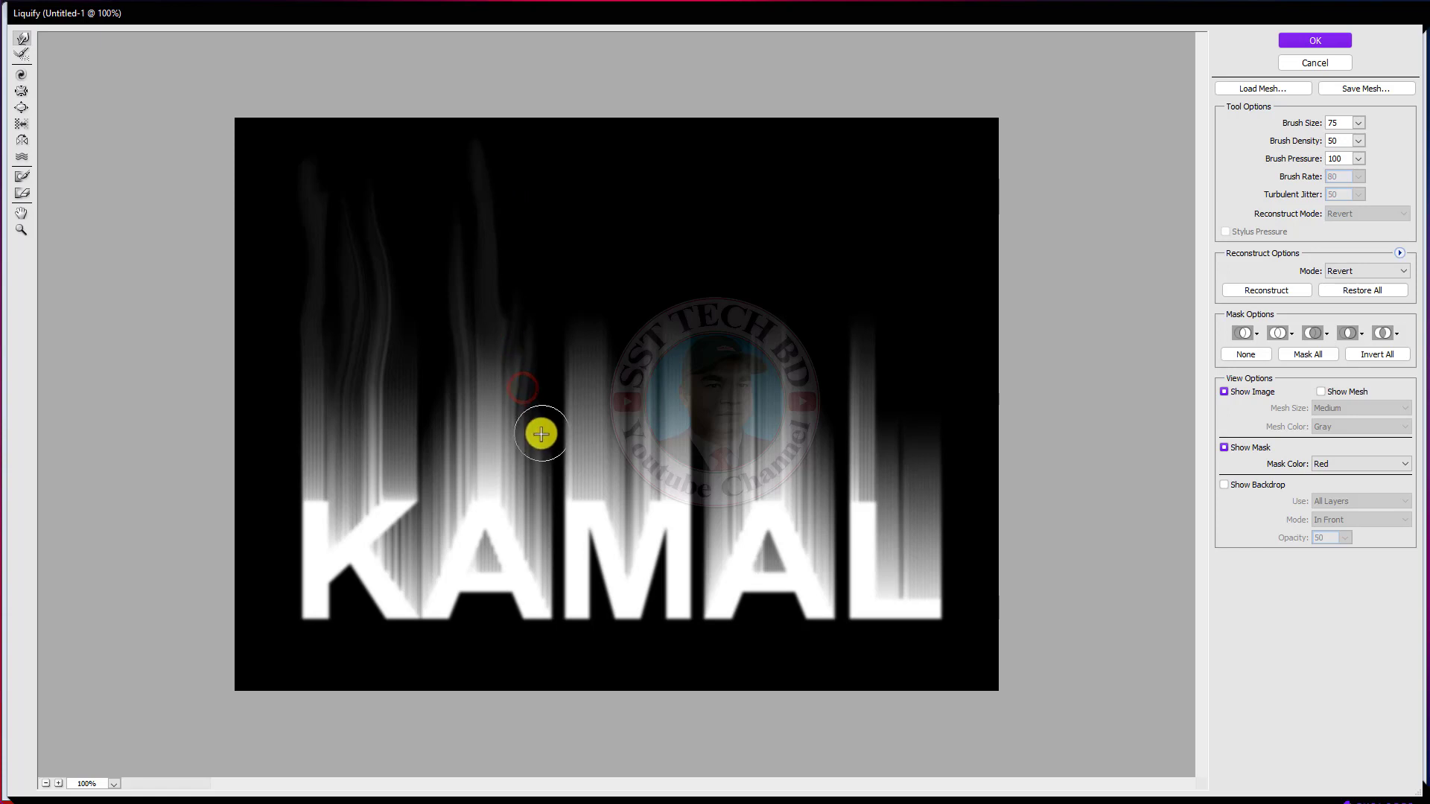
pyautogui.moveTo(539, 432); pyautogui.dragTo(533, 227)
pyautogui.moveTo(537, 358); pyautogui.dragTo(519, 187)
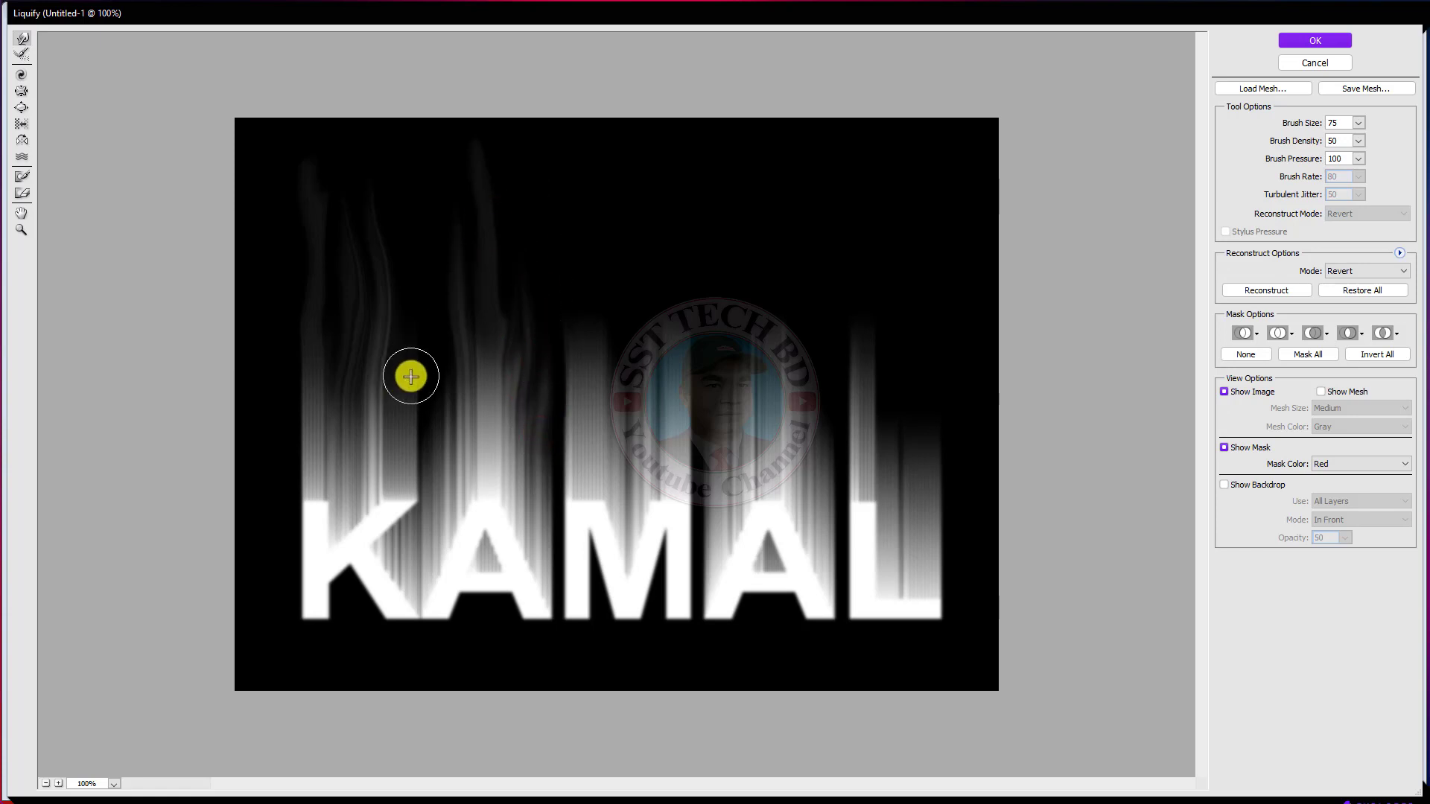
# Step: Lengthen the wisps above the K and A further toward the top
pyautogui.moveTo(408, 360); pyautogui.dragTo(408, 178)
pyautogui.moveTo(396, 370); pyautogui.dragTo(408, 152)
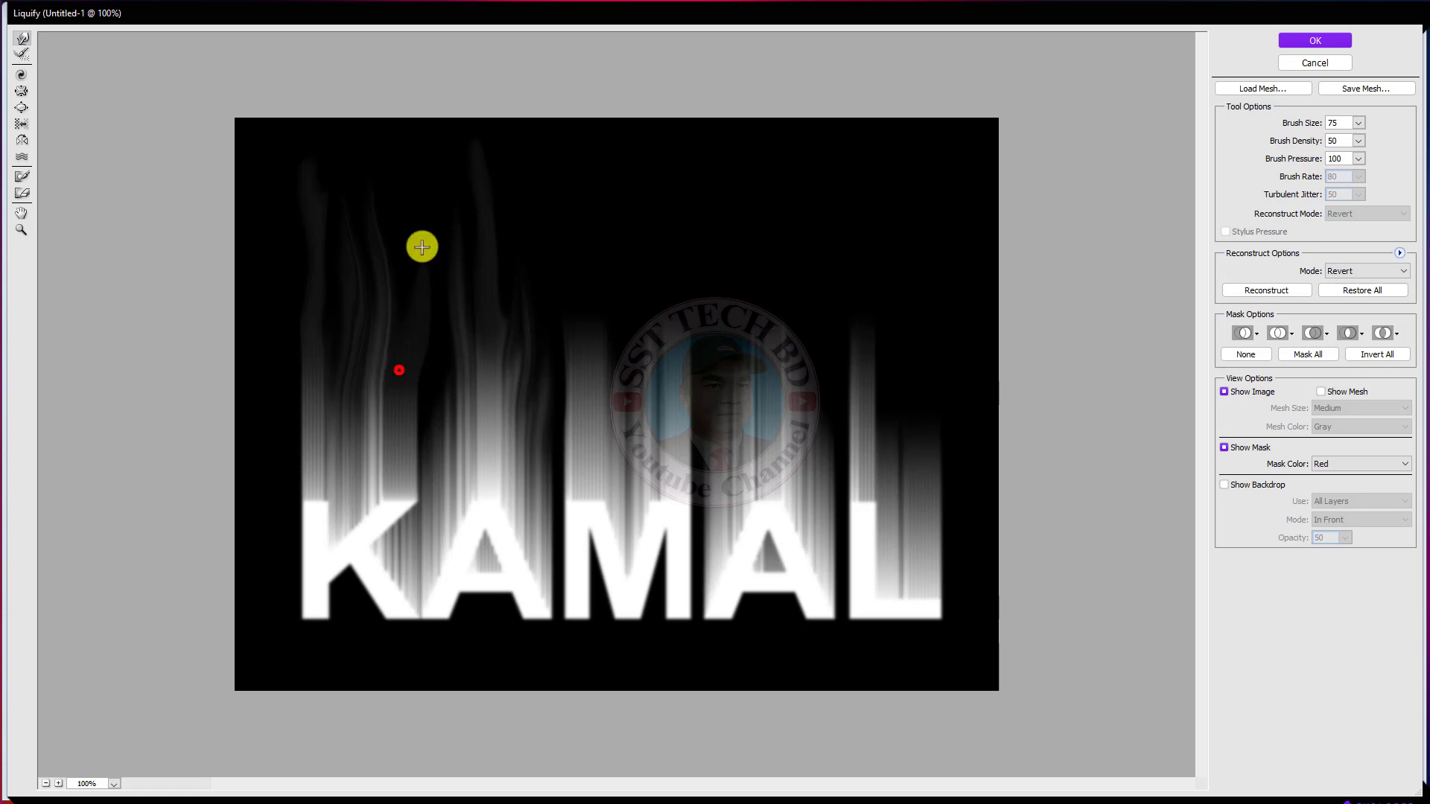
pyautogui.moveTo(409, 348); pyautogui.dragTo(396, 176)
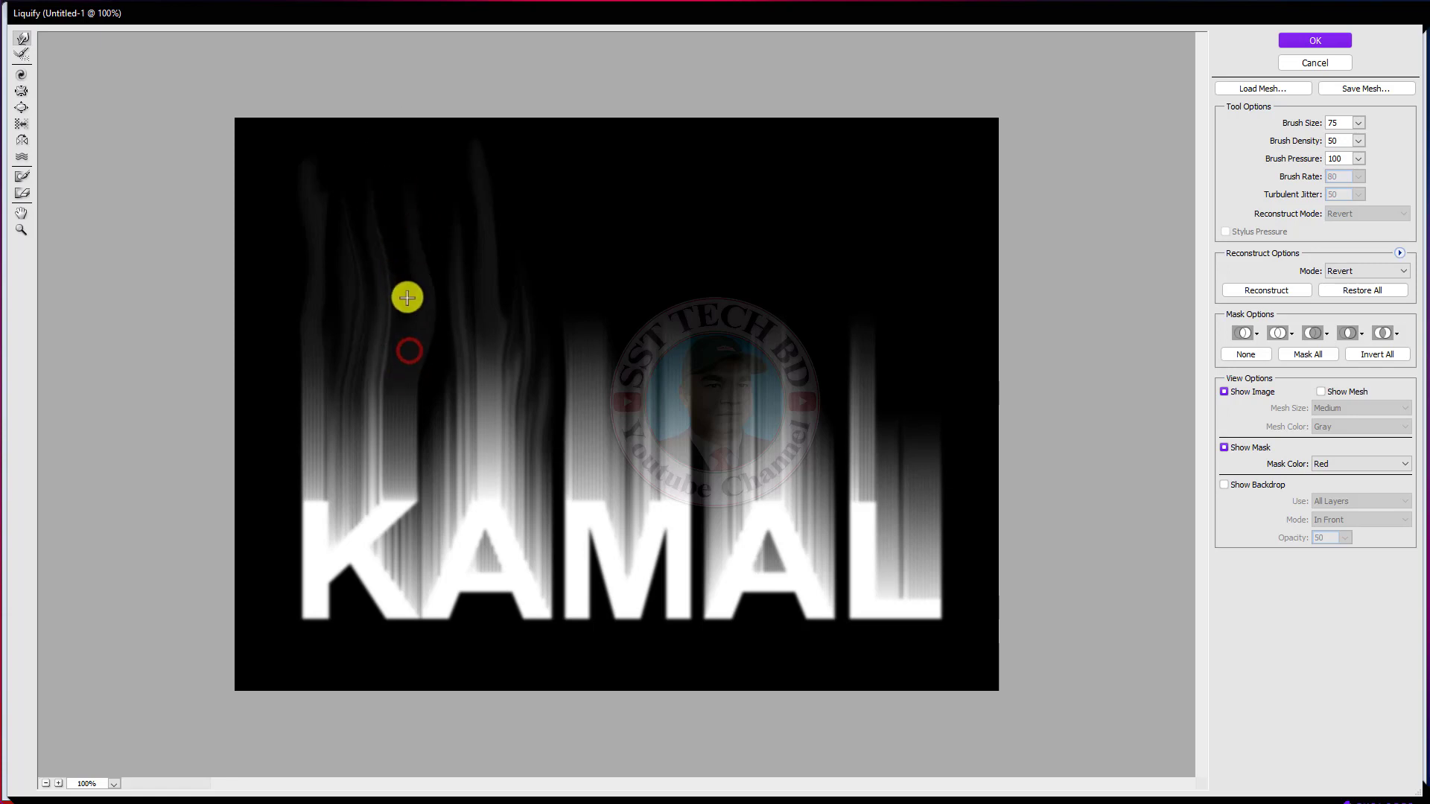
pyautogui.moveTo(414, 288); pyautogui.dragTo(403, 191)
pyautogui.moveTo(444, 411); pyautogui.dragTo(428, 149)
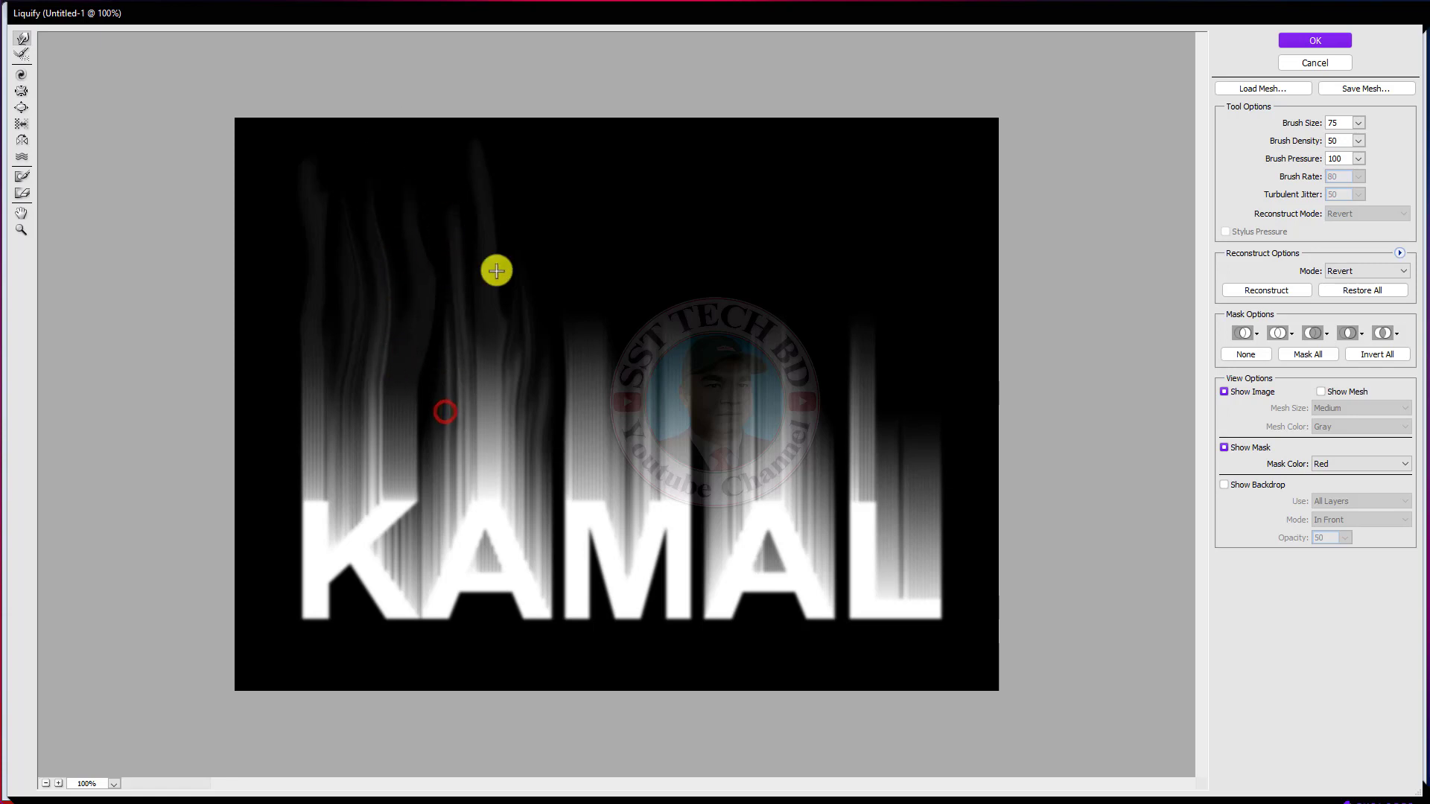
pyautogui.moveTo(545, 391); pyautogui.dragTo(522, 182)
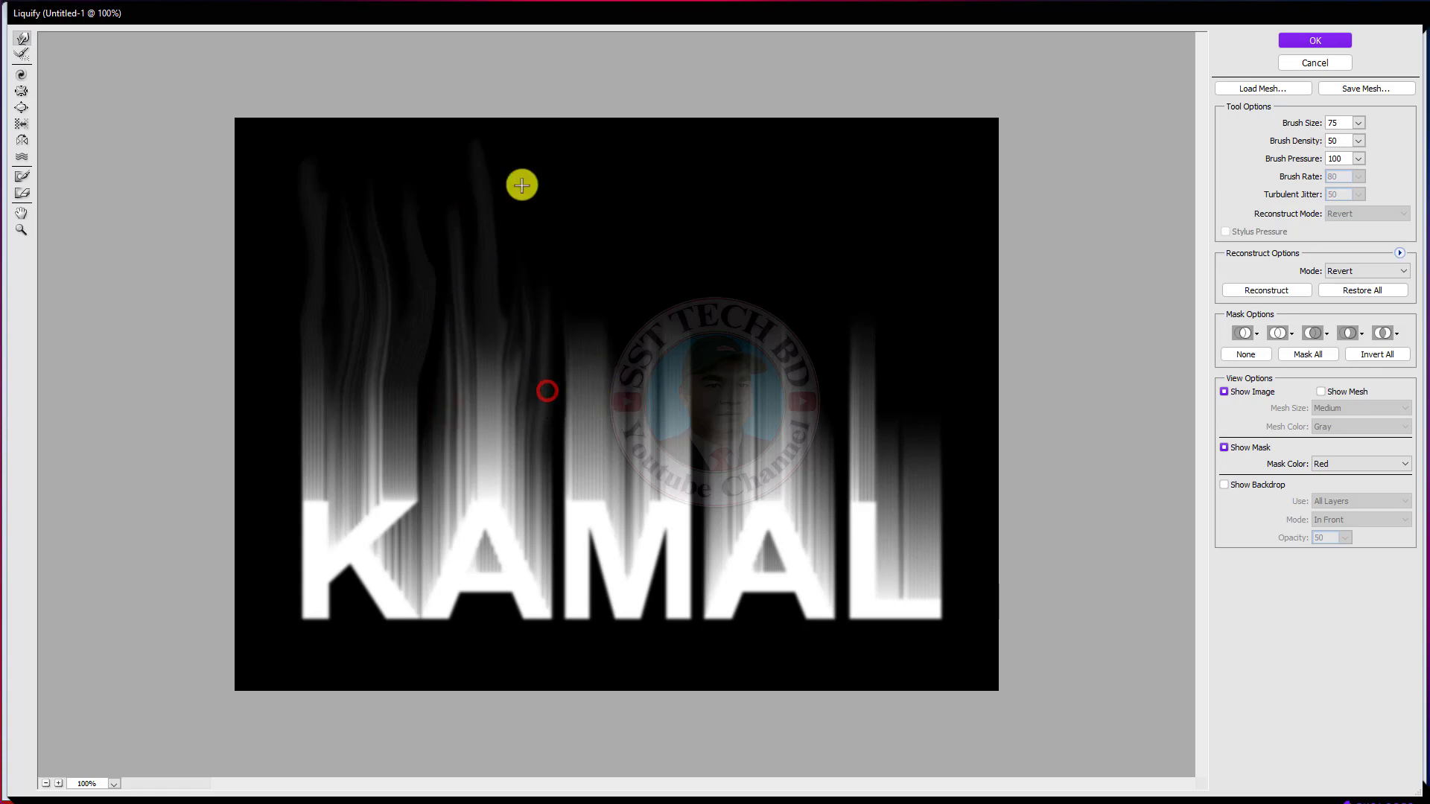
pyautogui.moveTo(540, 314); pyautogui.dragTo(534, 178)
# Step: Warp the smoke streak between A and M and the wisps above the M upward
pyautogui.moveTo(578, 328); pyautogui.dragTo(568, 144)
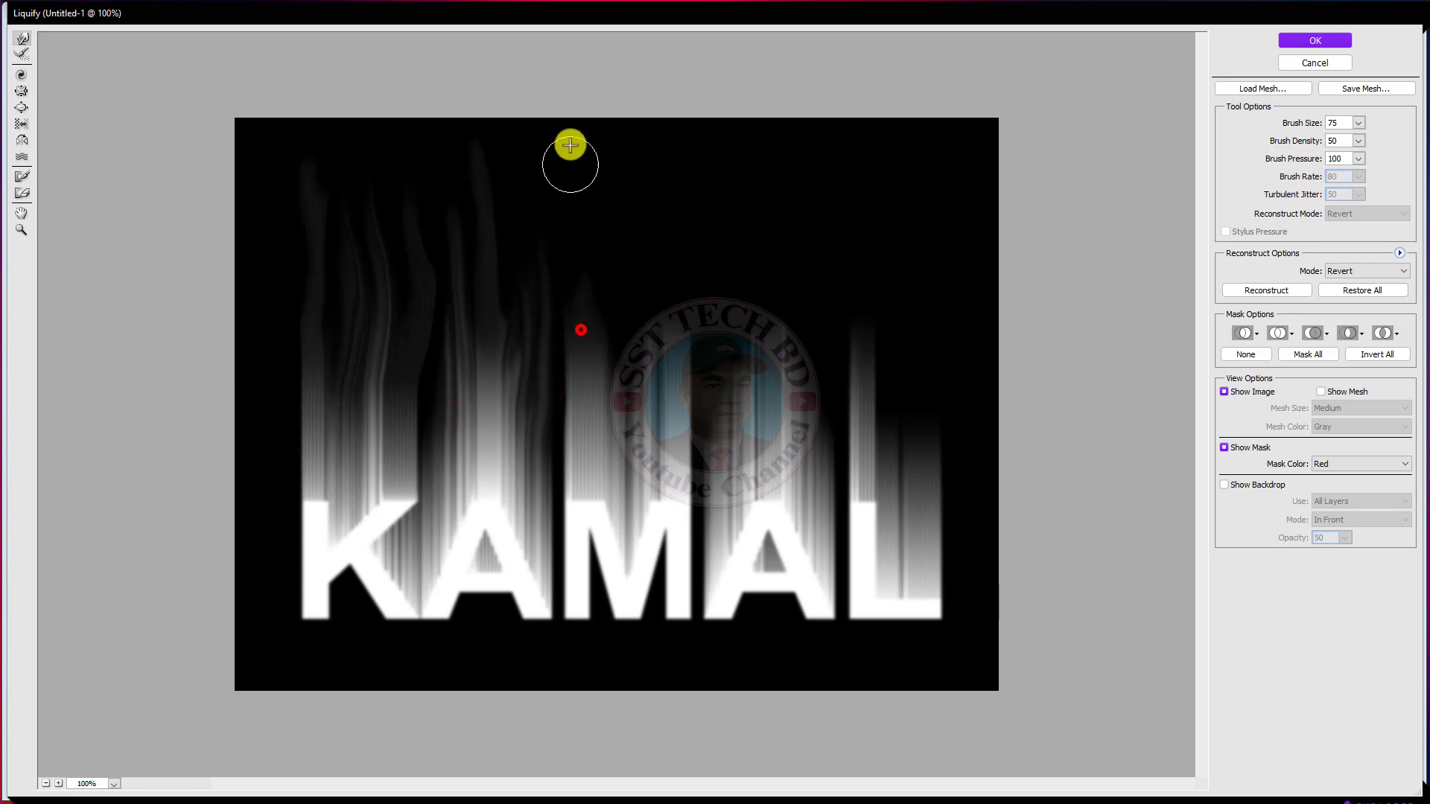
pyautogui.moveTo(581, 328); pyautogui.dragTo(574, 127)
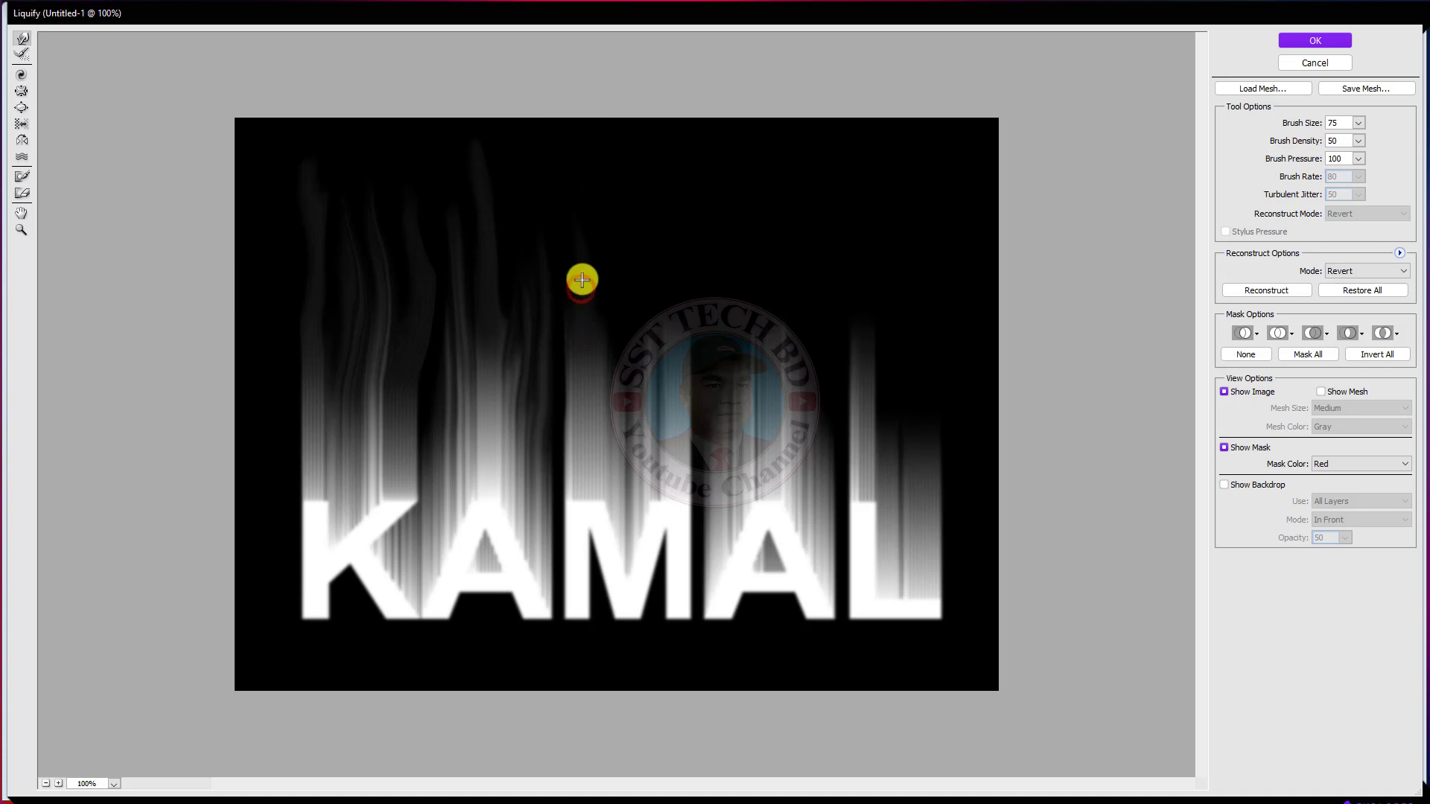
pyautogui.moveTo(581, 277); pyautogui.dragTo(594, 135)
pyautogui.moveTo(581, 272); pyautogui.dragTo(552, 118)
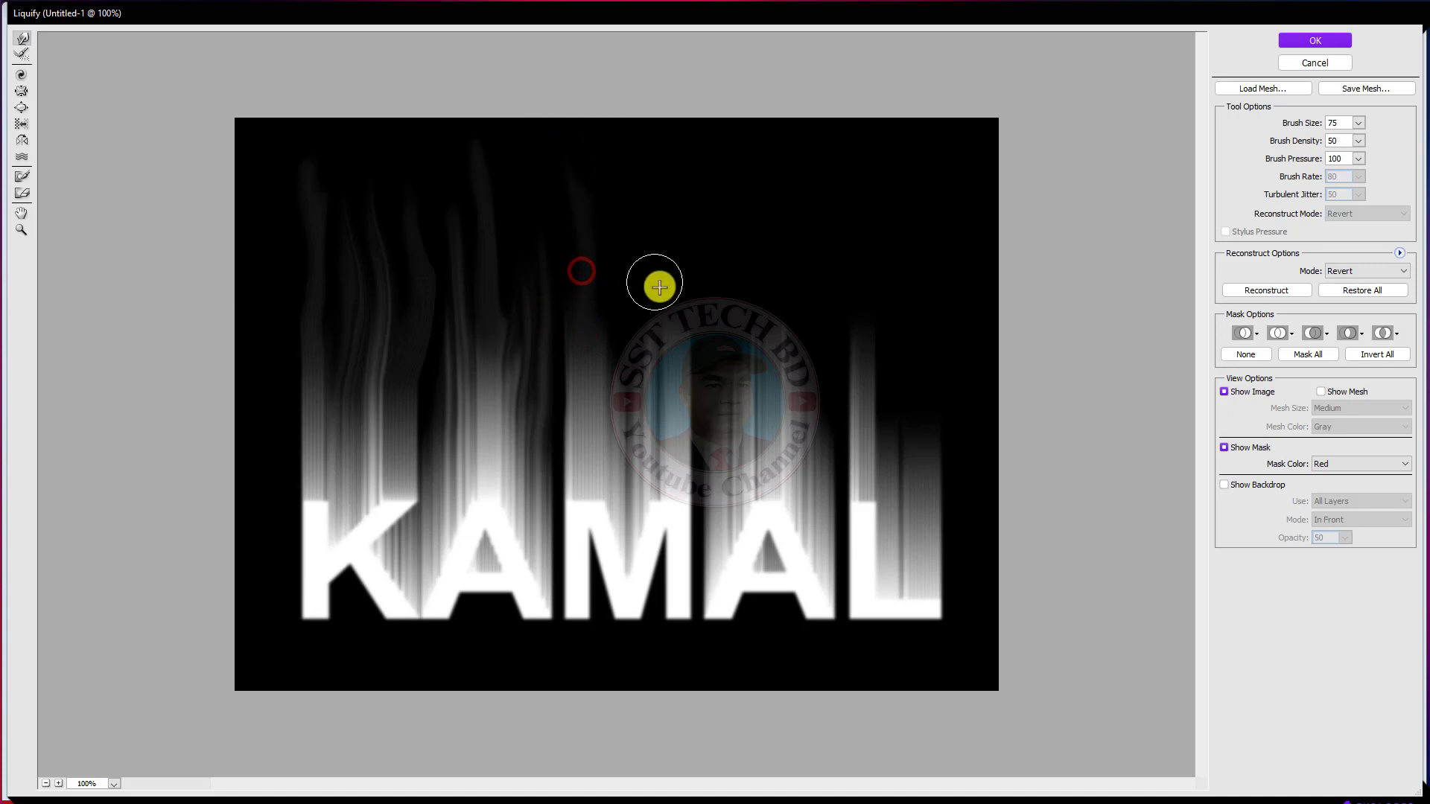
pyautogui.moveTo(672, 348); pyautogui.dragTo(650, 146)
pyautogui.moveTo(677, 305); pyautogui.dragTo(664, 159)
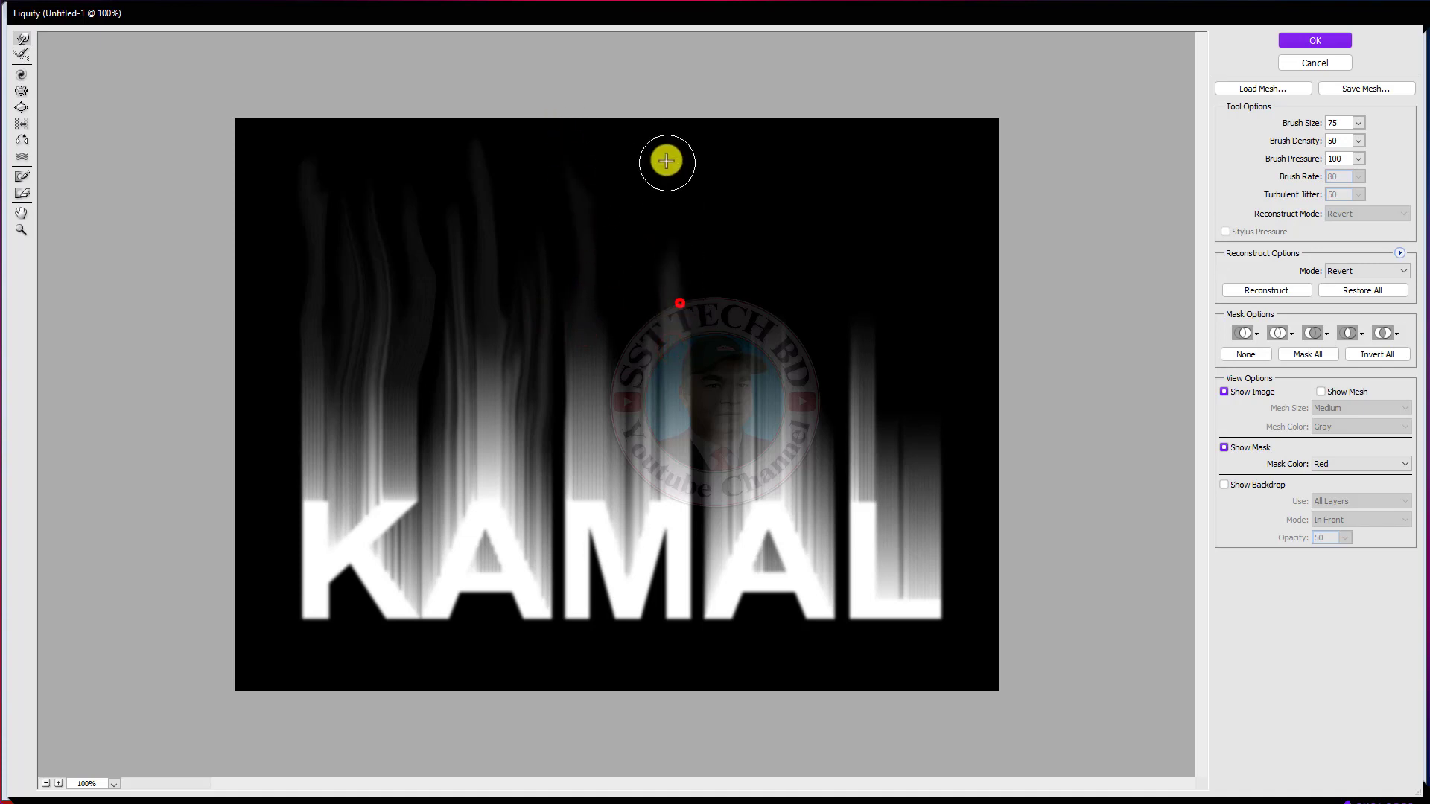
pyautogui.moveTo(665, 262); pyautogui.dragTo(673, 128)
pyautogui.moveTo(663, 255); pyautogui.dragTo(661, 121)
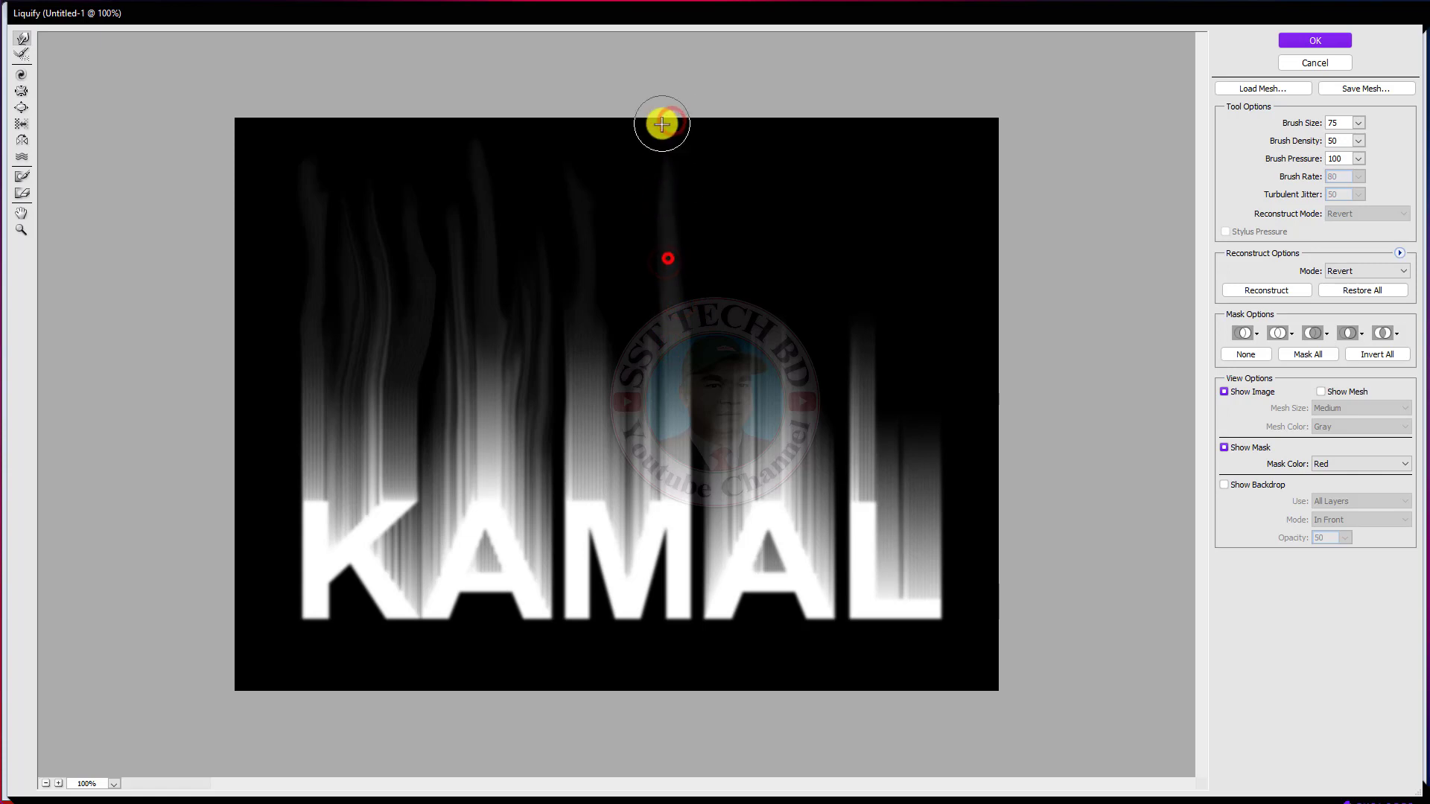
# Step: Stretch the streaks left of and over the M up toward the top edge
pyautogui.moveTo(632, 375); pyautogui.dragTo(622, 169)
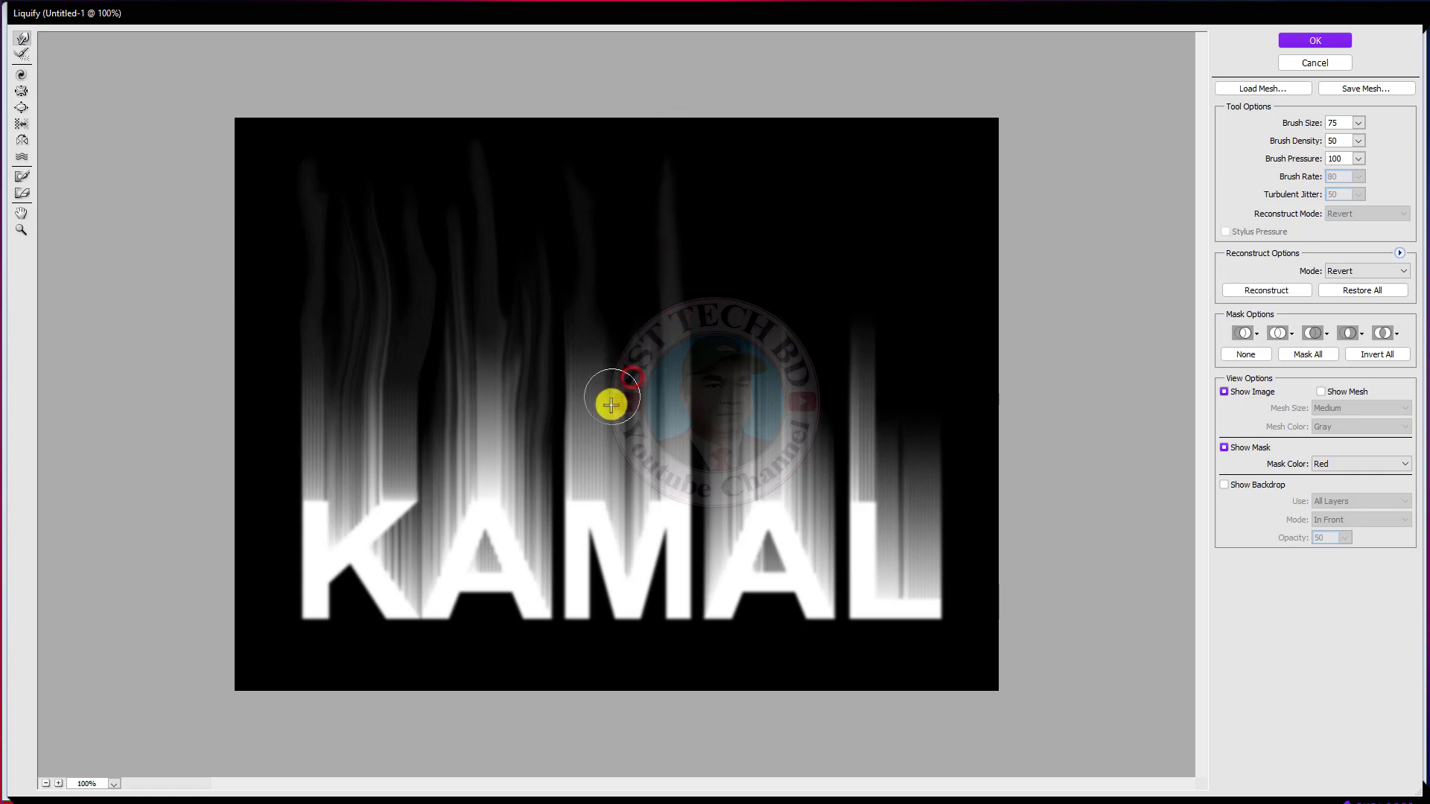
pyautogui.moveTo(609, 408); pyautogui.dragTo(606, 127)
pyautogui.moveTo(602, 257); pyautogui.dragTo(601, 202)
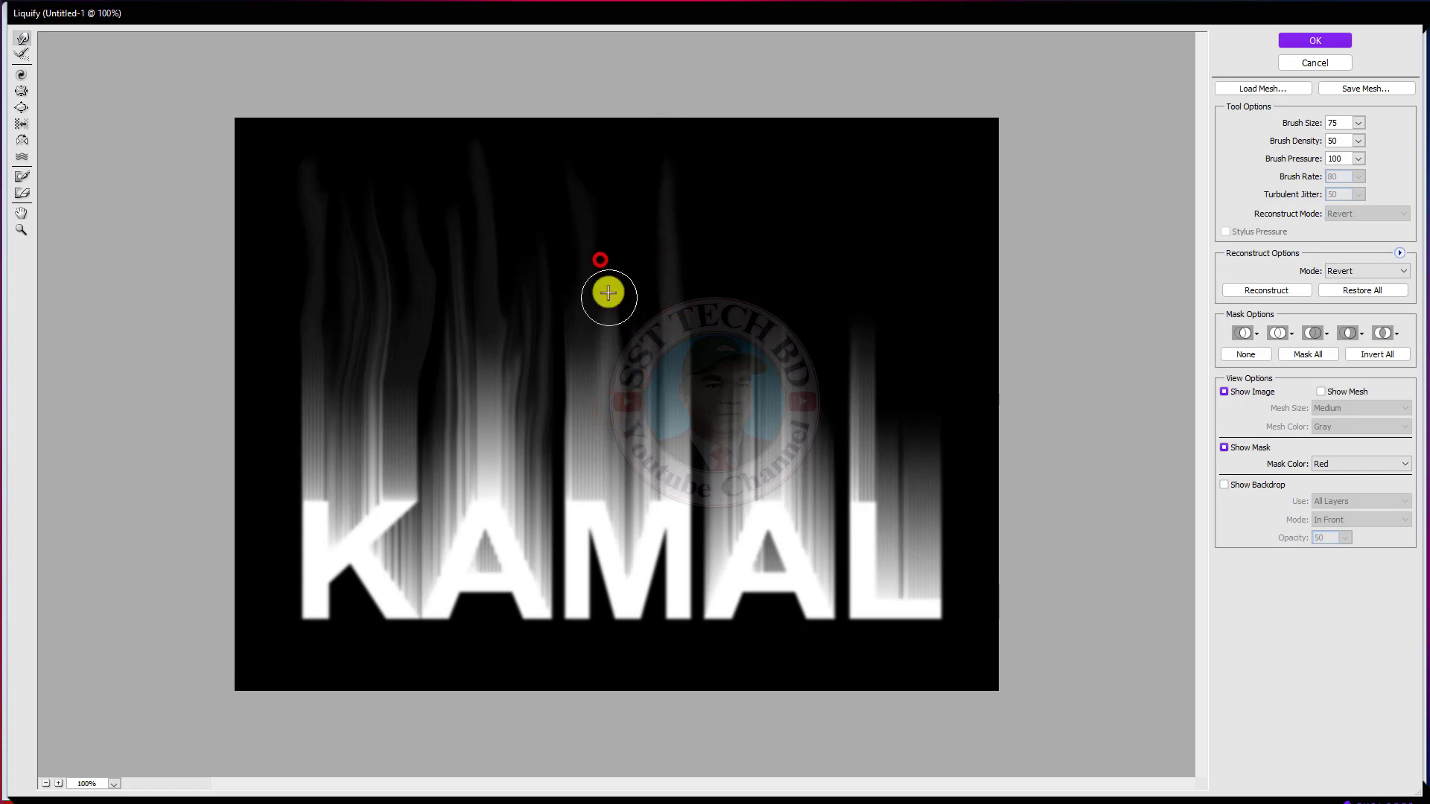
pyautogui.moveTo(611, 320); pyautogui.dragTo(610, 121)
pyautogui.moveTo(611, 280)
pyautogui.mouseDown()
pyautogui.moveTo(623, 186)
pyautogui.moveTo(588, 111)
pyautogui.mouseUp()
pyautogui.moveTo(644, 328); pyautogui.dragTo(633, 169)
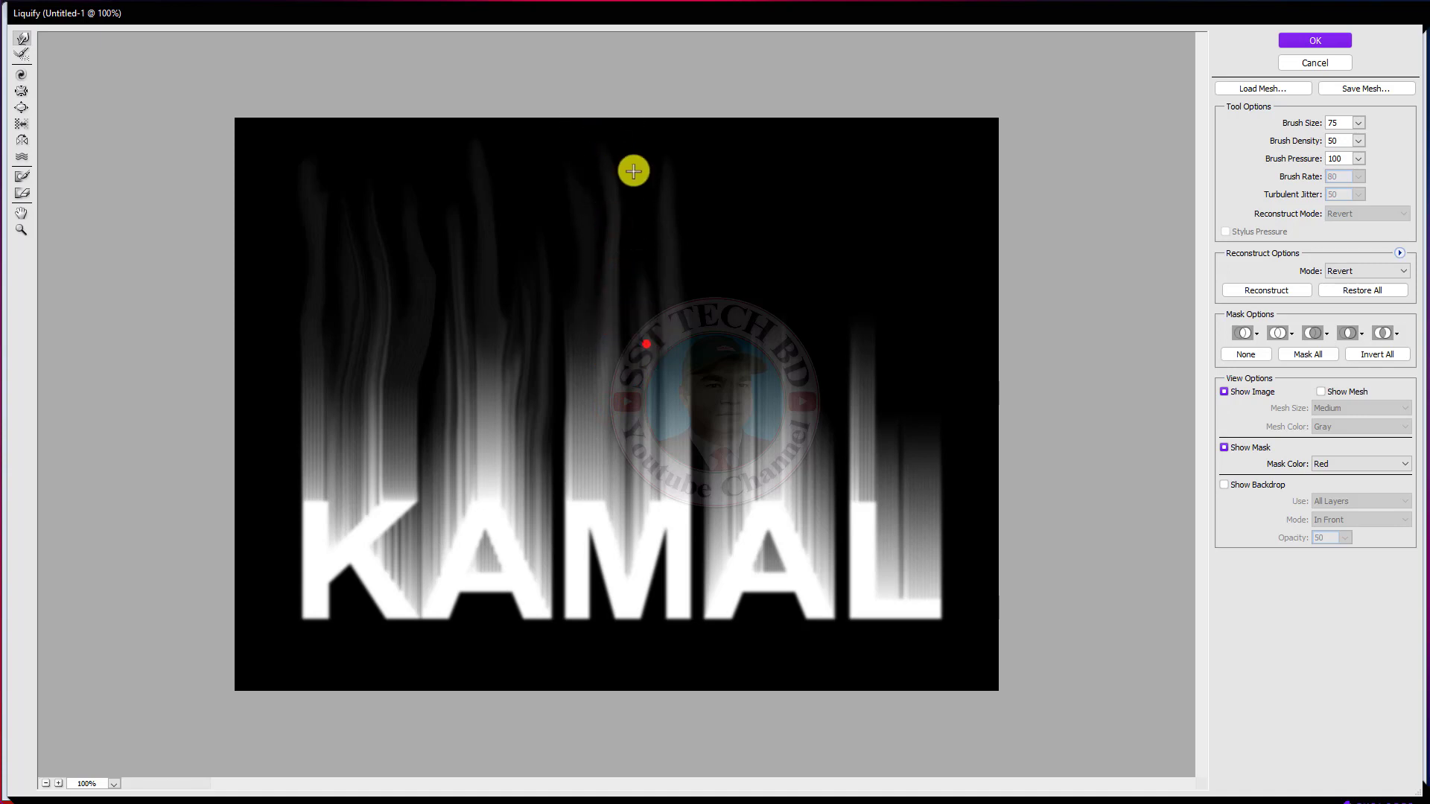
pyautogui.moveTo(637, 291); pyautogui.dragTo(637, 181)
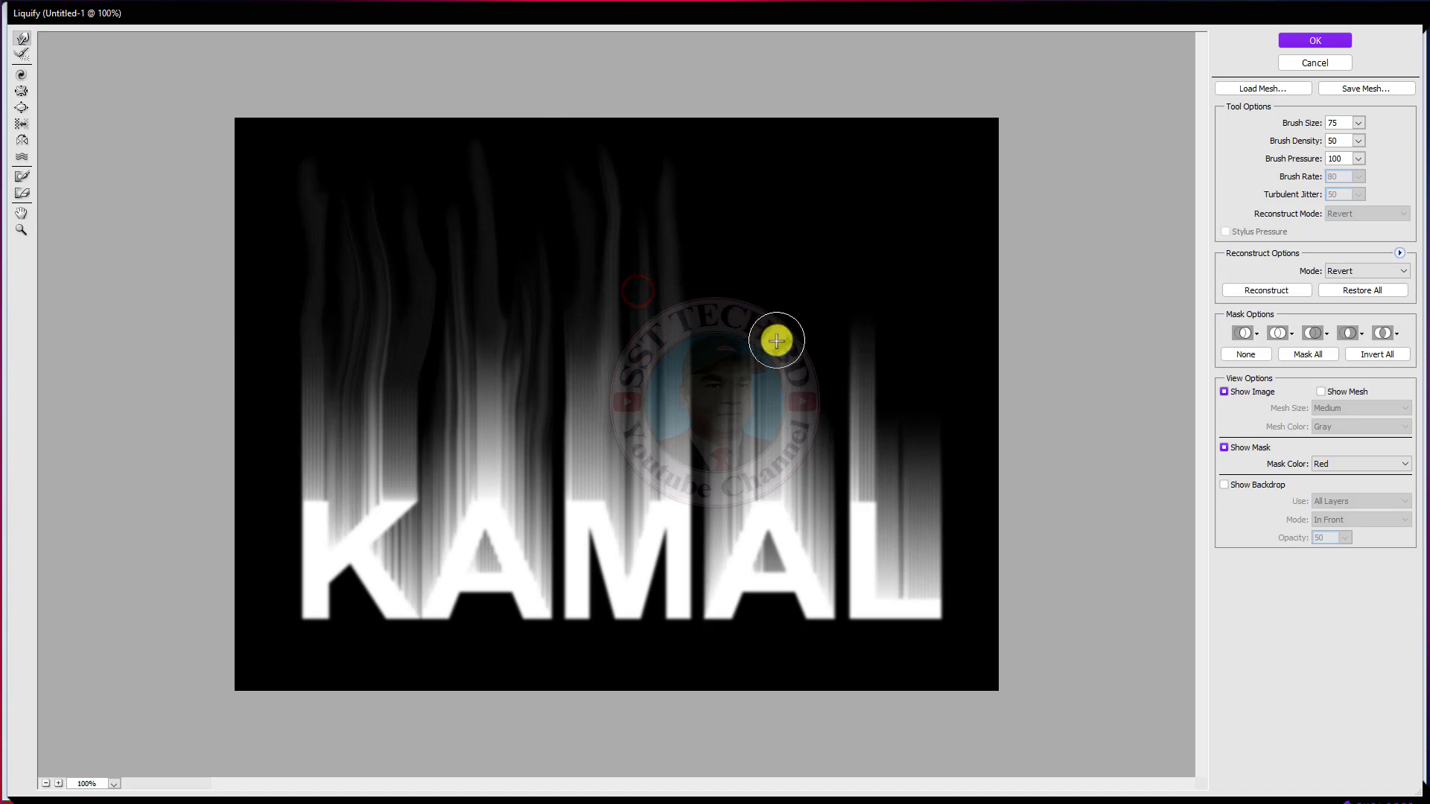
# Step: Push the central smoke wisps higher into tall flame tongues reaching the top
pyautogui.moveTo(775, 337); pyautogui.dragTo(743, 144)
pyautogui.moveTo(760, 329); pyautogui.dragTo(744, 163)
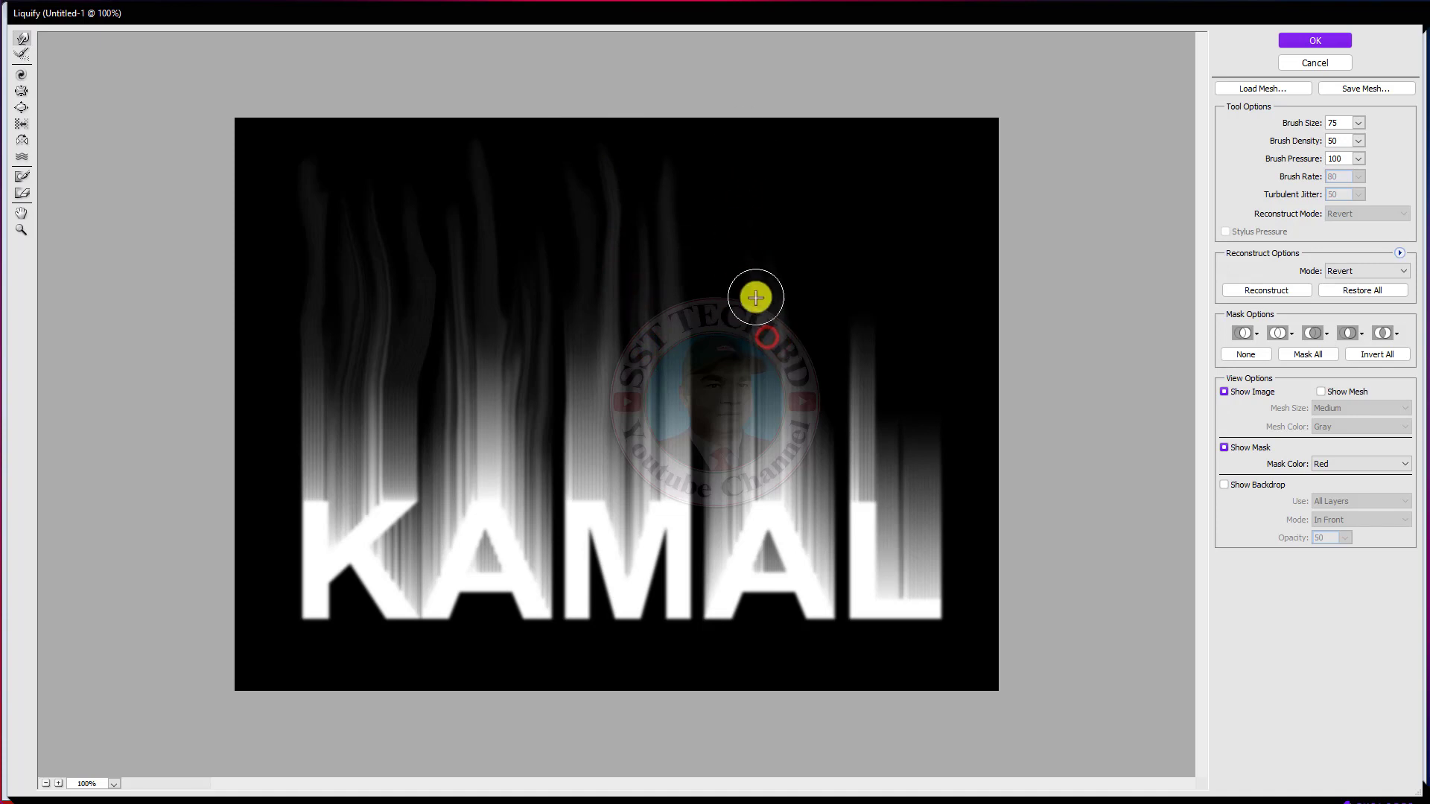
pyautogui.moveTo(753, 294); pyautogui.dragTo(773, 154)
pyautogui.moveTo(756, 270); pyautogui.dragTo(750, 134)
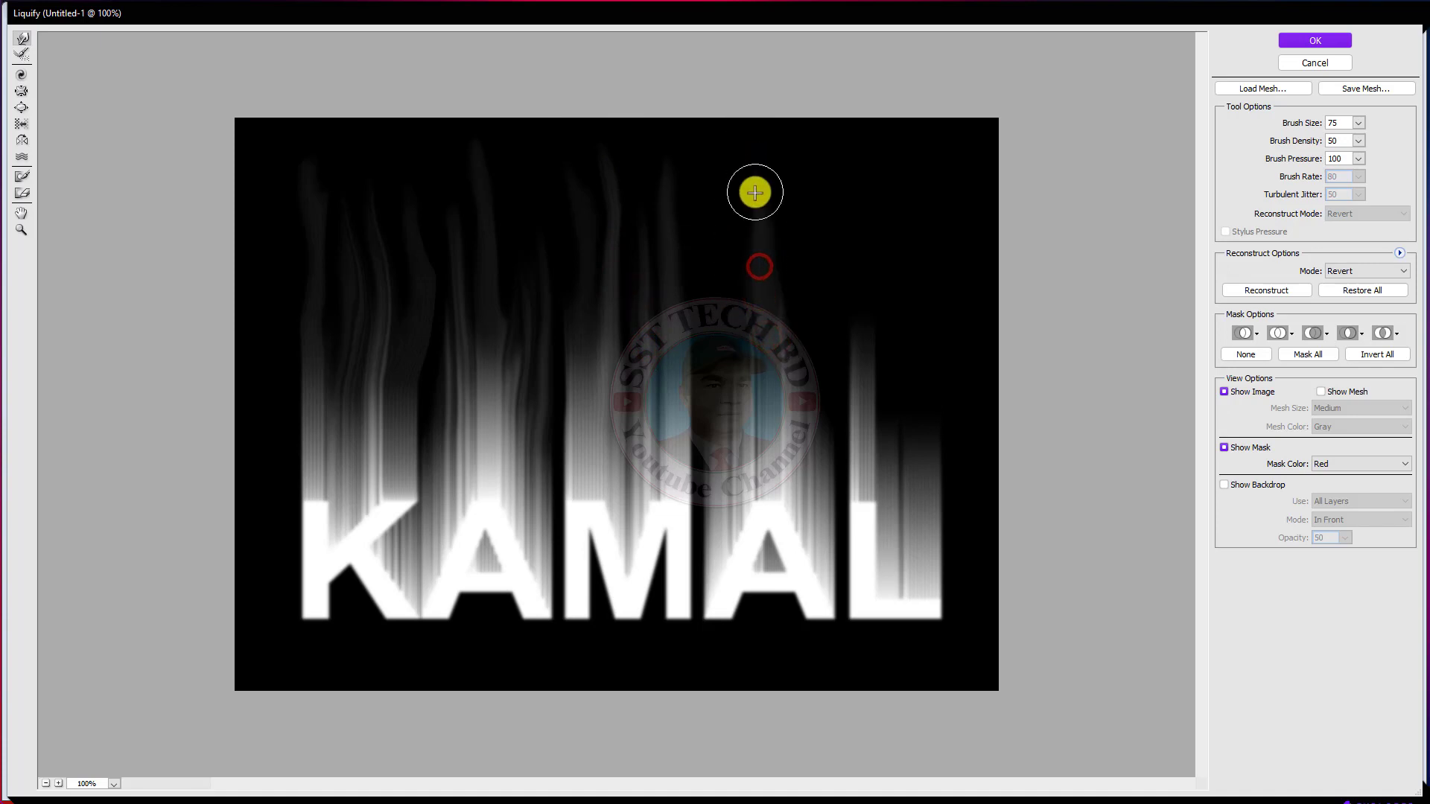
pyautogui.moveTo(759, 214); pyautogui.dragTo(750, 137)
pyautogui.moveTo(725, 383); pyautogui.dragTo(706, 191)
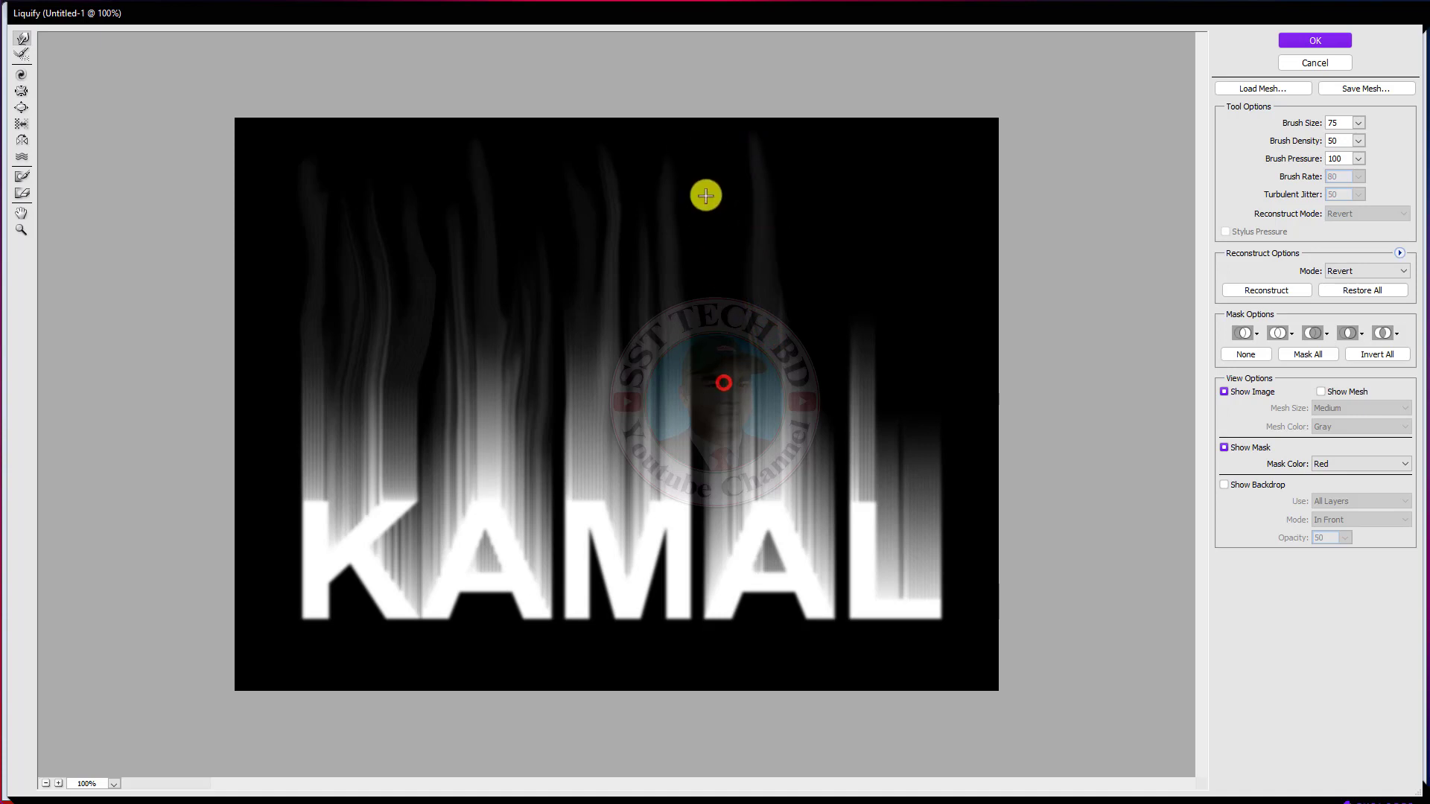
pyautogui.moveTo(730, 394); pyautogui.dragTo(700, 186)
pyautogui.moveTo(724, 327); pyautogui.dragTo(708, 150)
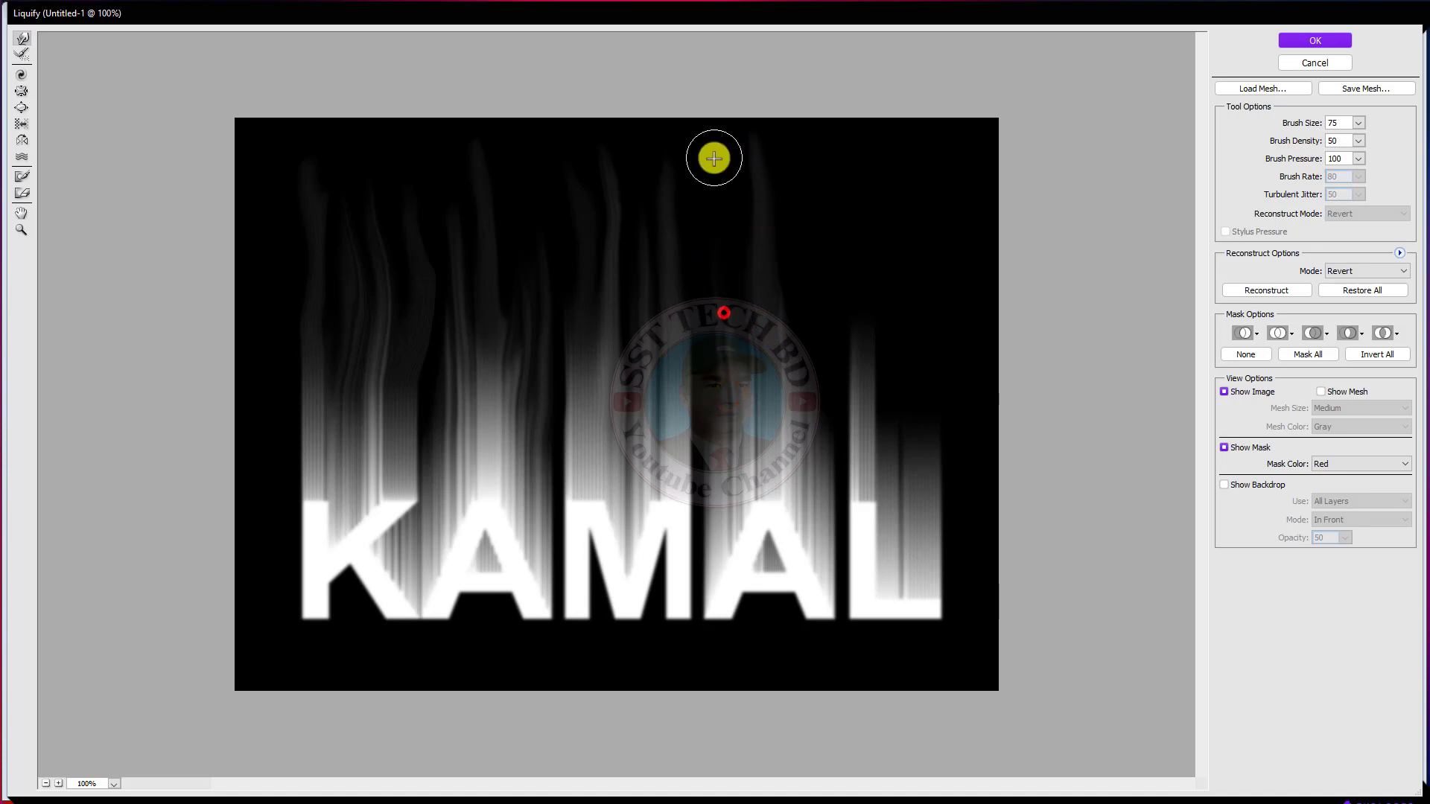
pyautogui.moveTo(724, 330); pyautogui.dragTo(709, 155)
pyautogui.moveTo(721, 281); pyautogui.dragTo(715, 125)
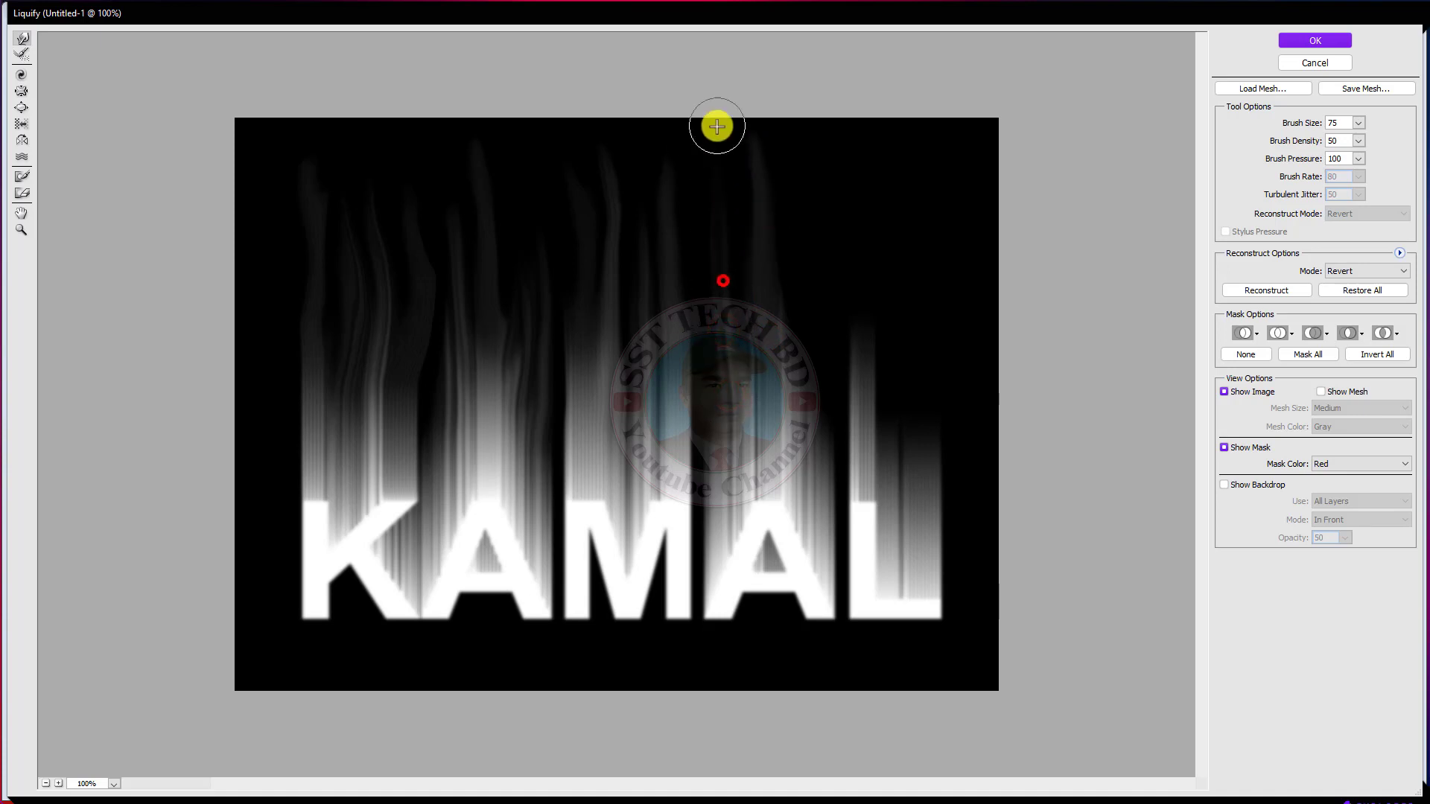
pyautogui.moveTo(720, 286); pyautogui.dragTo(722, 224)
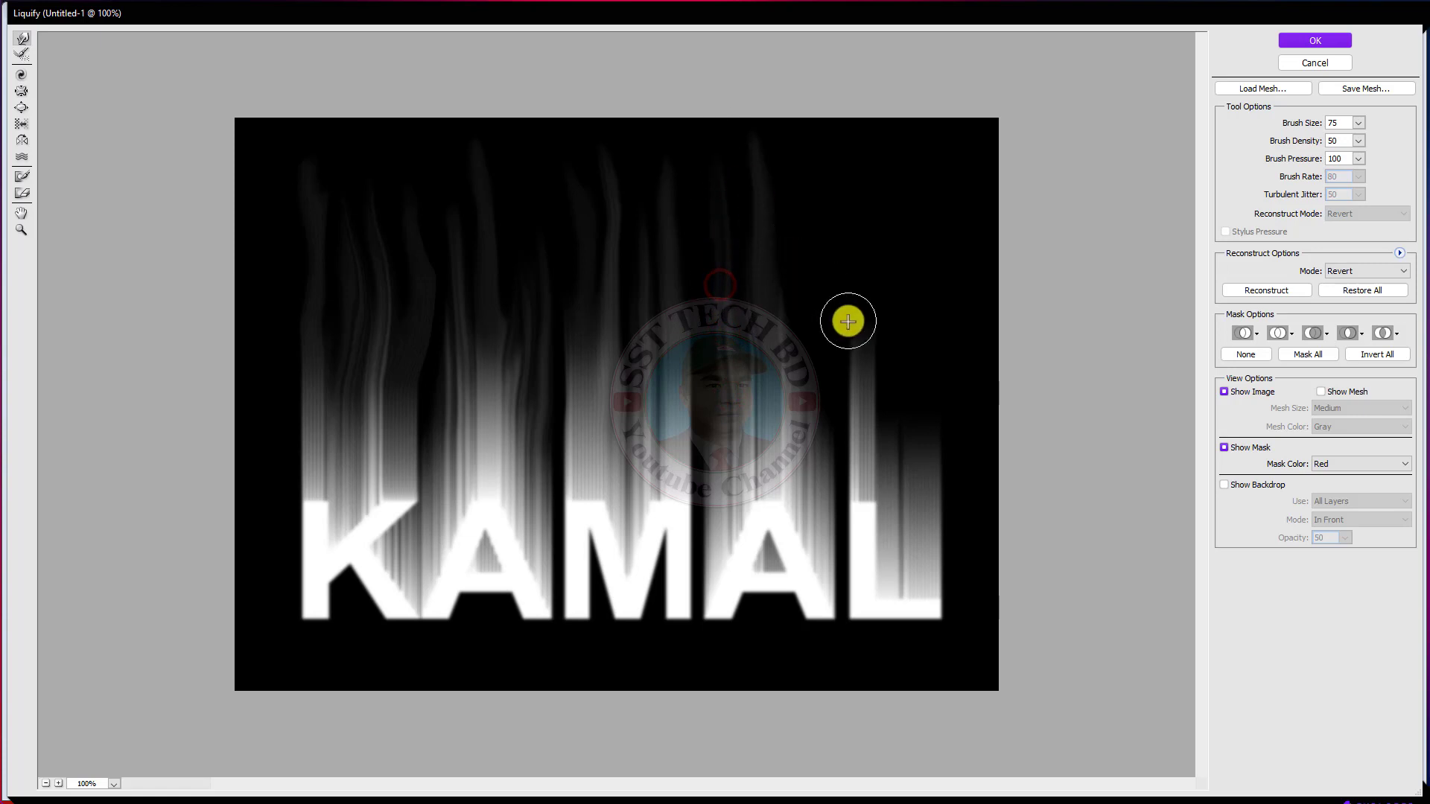
# Step: Lift the smoke streaks above the second A and the L toward the top
pyautogui.moveTo(813, 379); pyautogui.dragTo(852, 119)
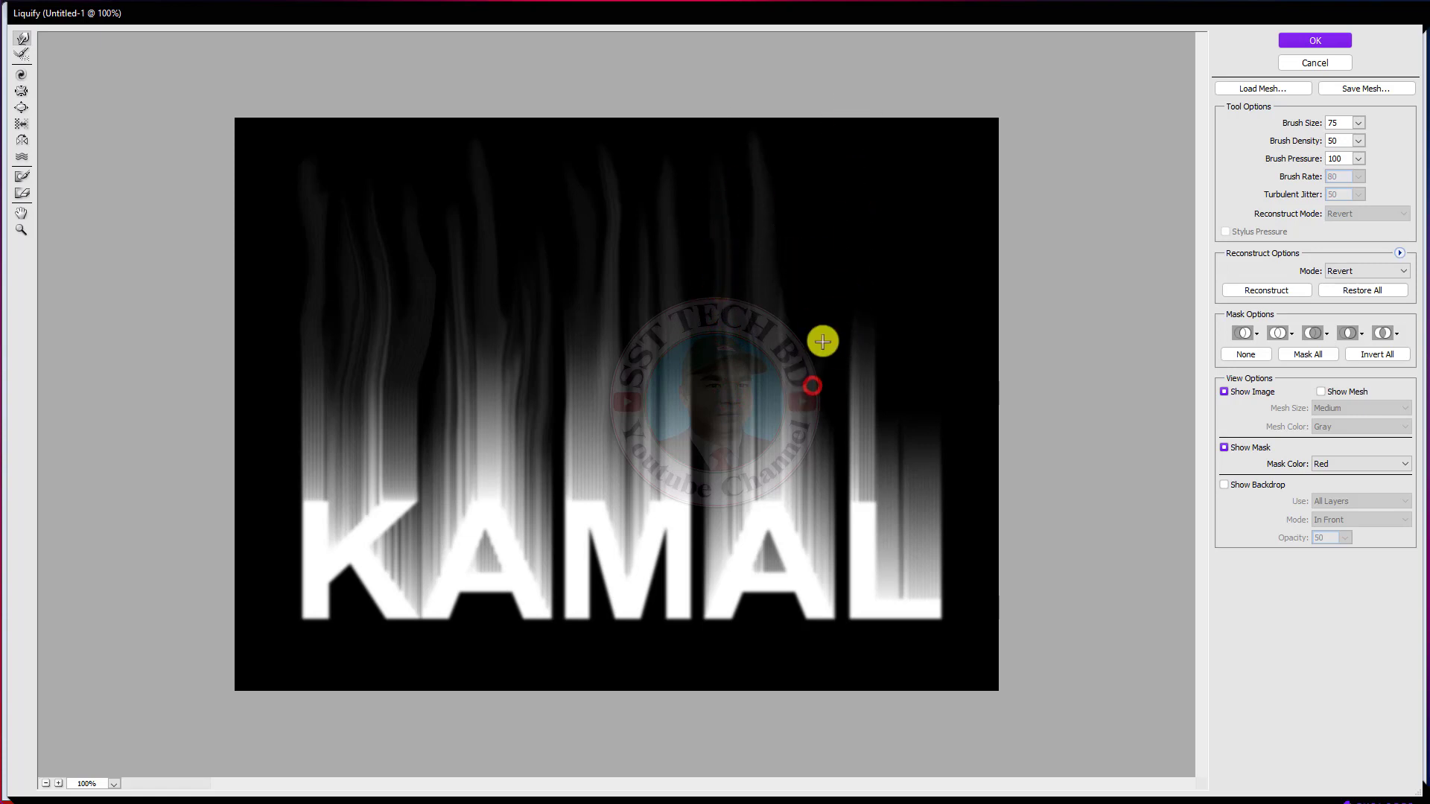
pyautogui.moveTo(808, 403); pyautogui.dragTo(832, 135)
pyautogui.moveTo(802, 356); pyautogui.dragTo(805, 128)
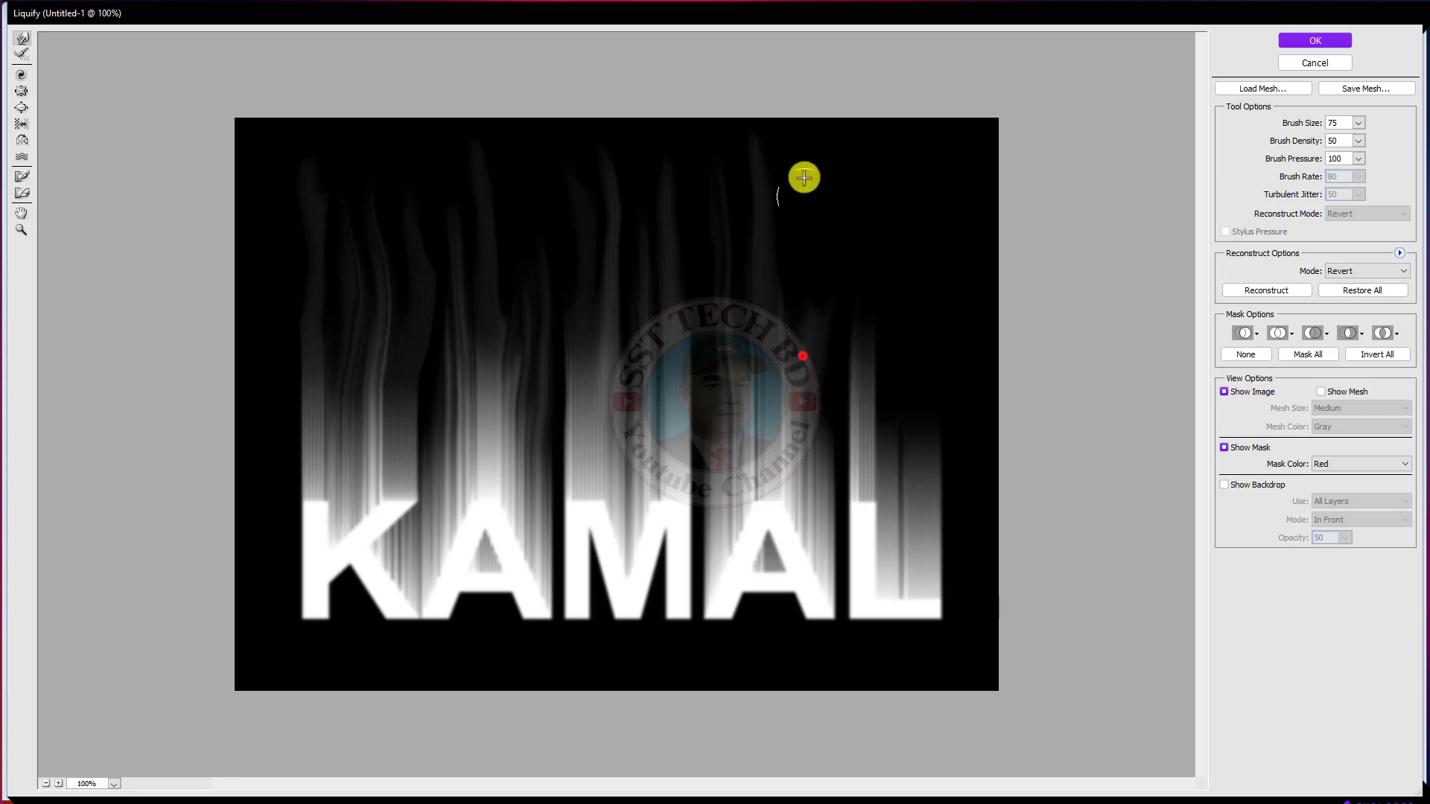
pyautogui.moveTo(802, 327); pyautogui.dragTo(789, 122)
pyautogui.moveTo(808, 305); pyautogui.dragTo(799, 123)
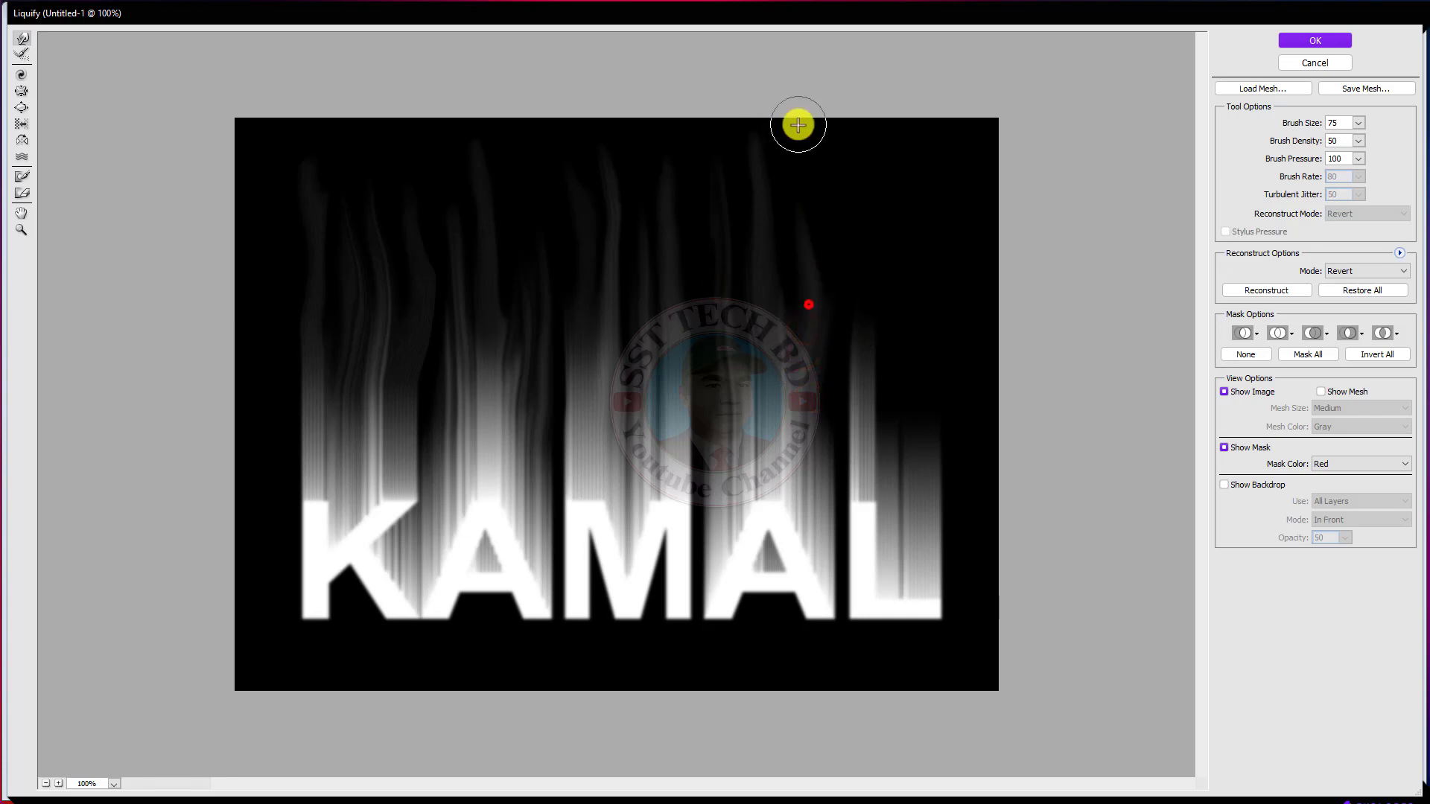
pyautogui.moveTo(812, 250); pyautogui.dragTo(824, 115)
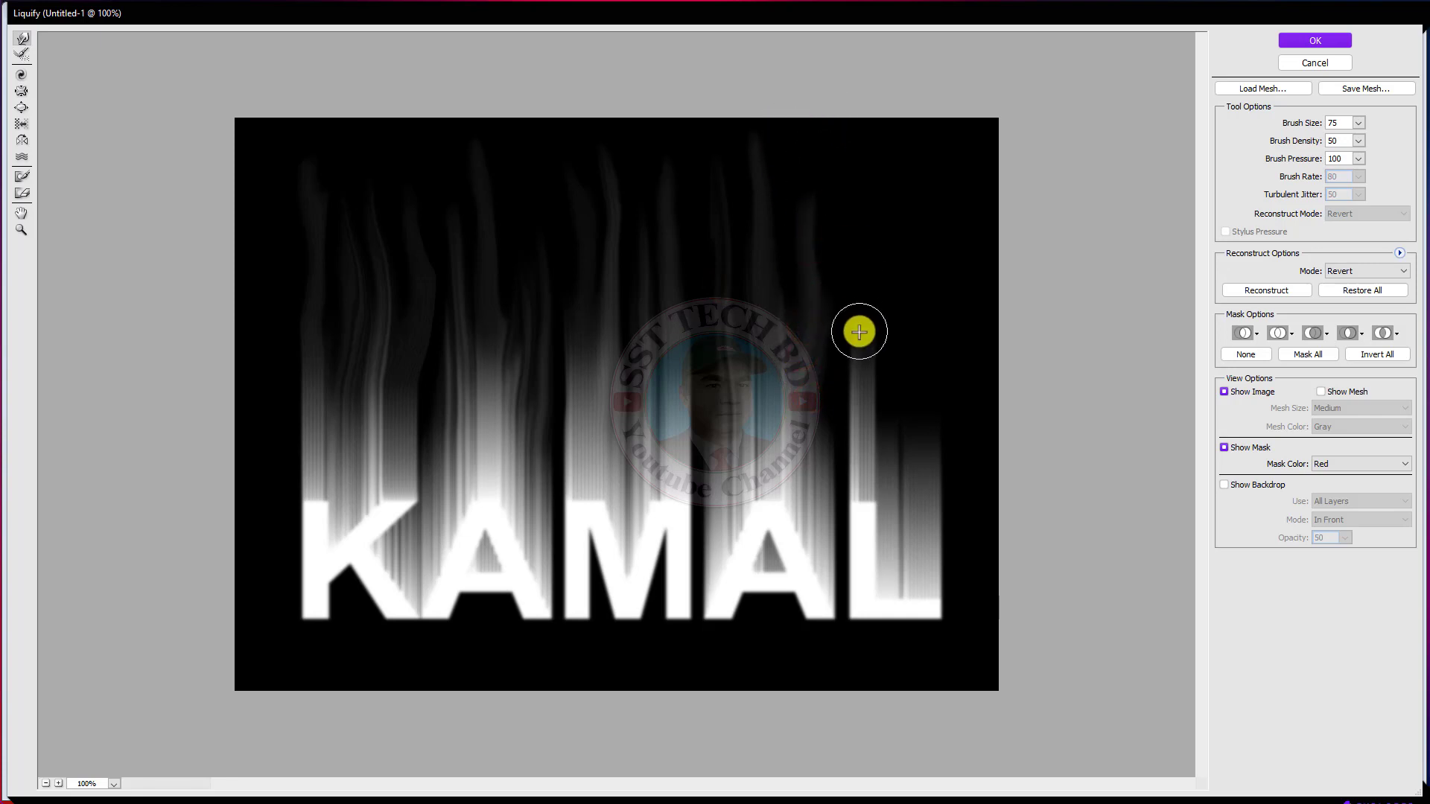
pyautogui.moveTo(859, 331); pyautogui.dragTo(859, 224)
pyautogui.moveTo(861, 333); pyautogui.dragTo(859, 73)
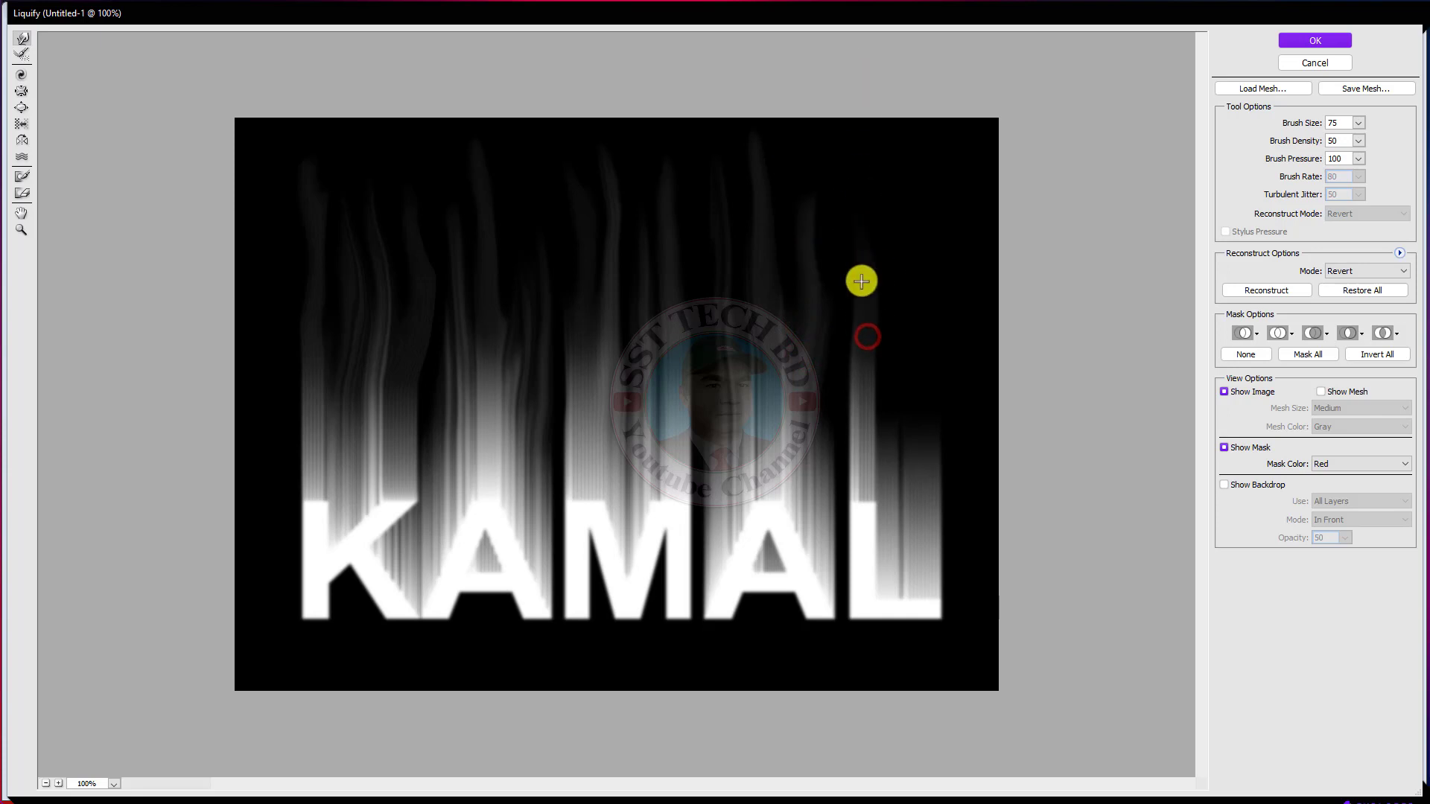
pyautogui.moveTo(859, 284); pyautogui.dragTo(812, 96)
pyautogui.moveTo(860, 240); pyautogui.dragTo(859, 79)
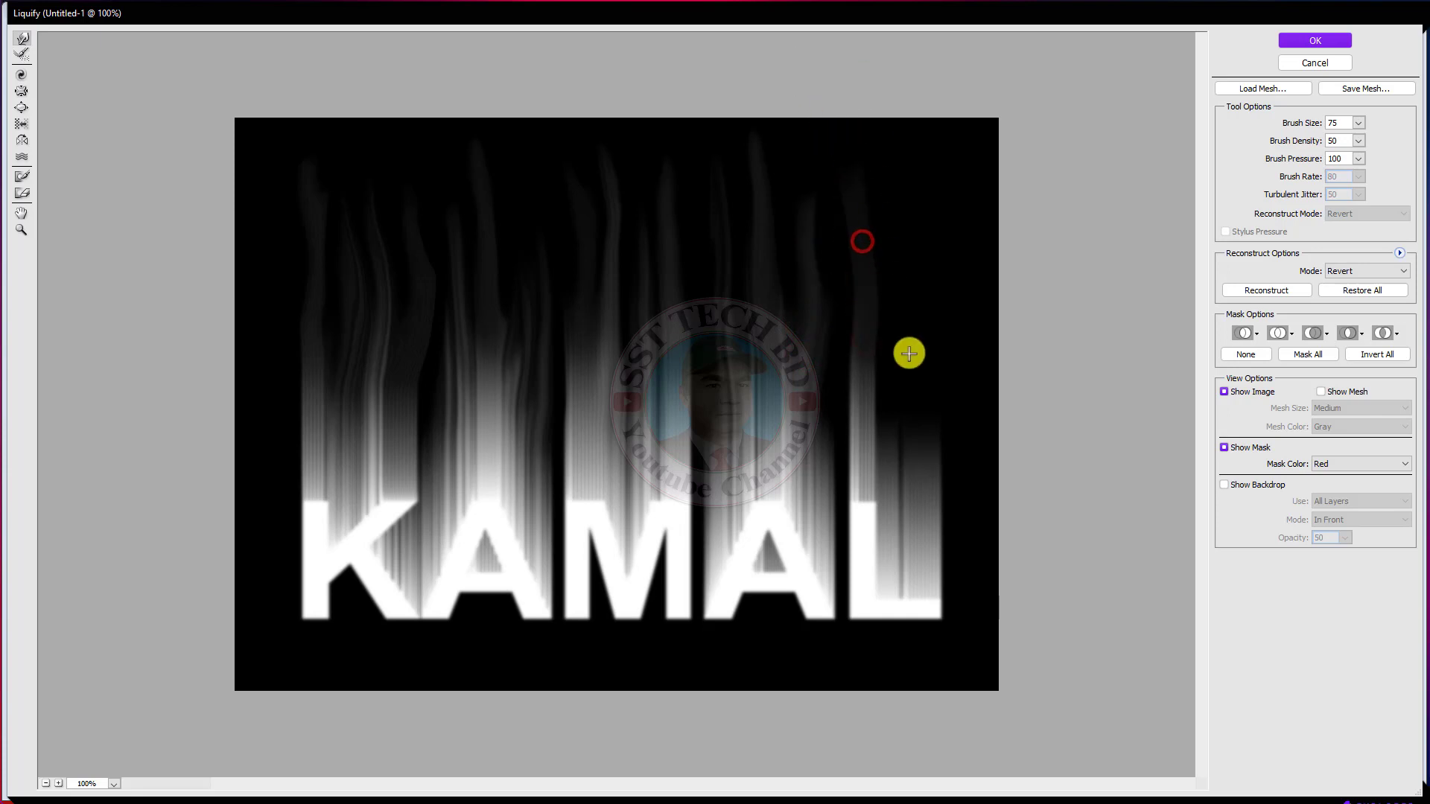
# Step: Curve the far-right smoke strands above the L into taller, wavy flames
pyautogui.moveTo(921, 423); pyautogui.dragTo(906, 230)
pyautogui.moveTo(919, 431); pyautogui.dragTo(923, 140)
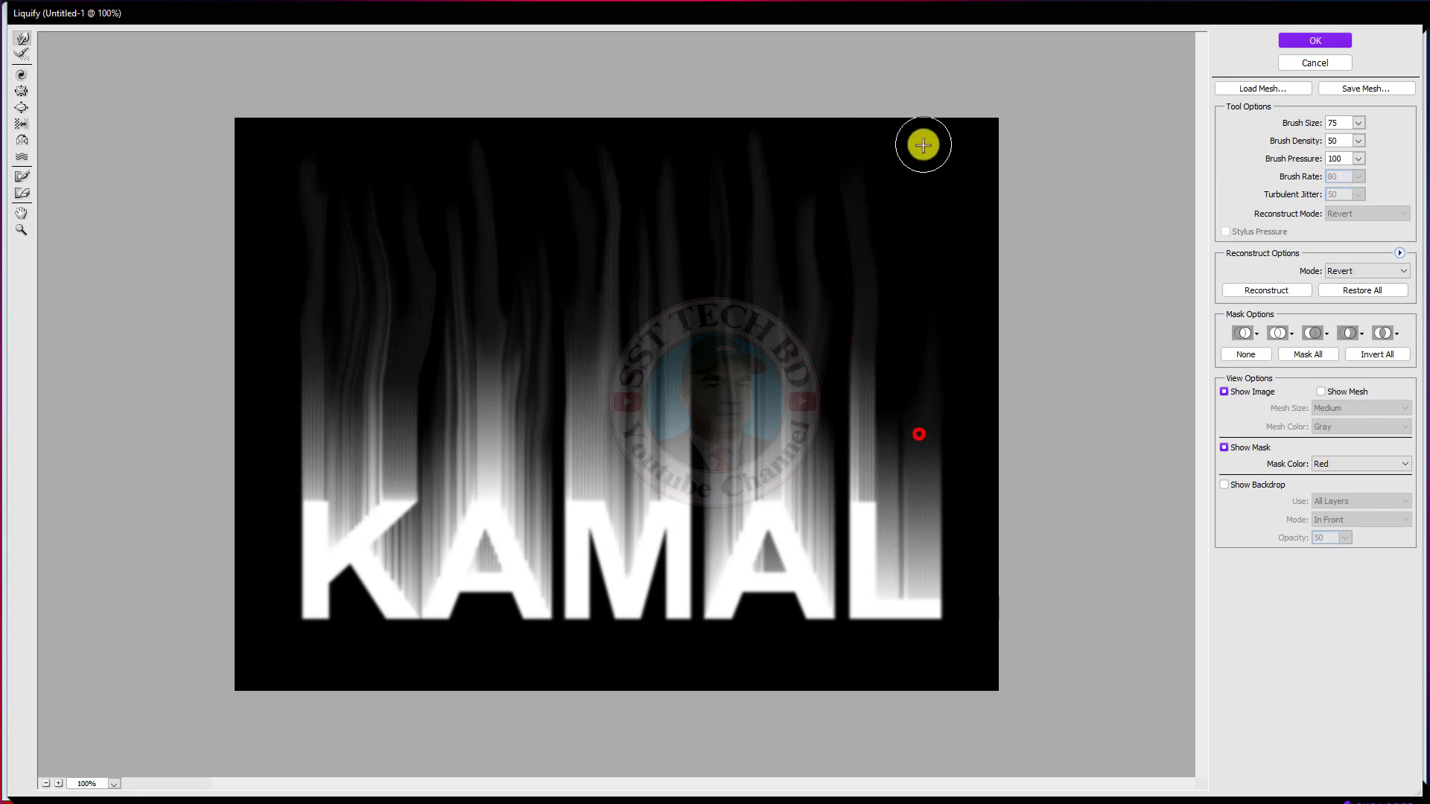
pyautogui.moveTo(913, 428); pyautogui.dragTo(907, 198)
pyautogui.moveTo(926, 439); pyautogui.dragTo(931, 215)
pyautogui.moveTo(923, 338); pyautogui.dragTo(913, 176)
pyautogui.moveTo(917, 348); pyautogui.dragTo(909, 138)
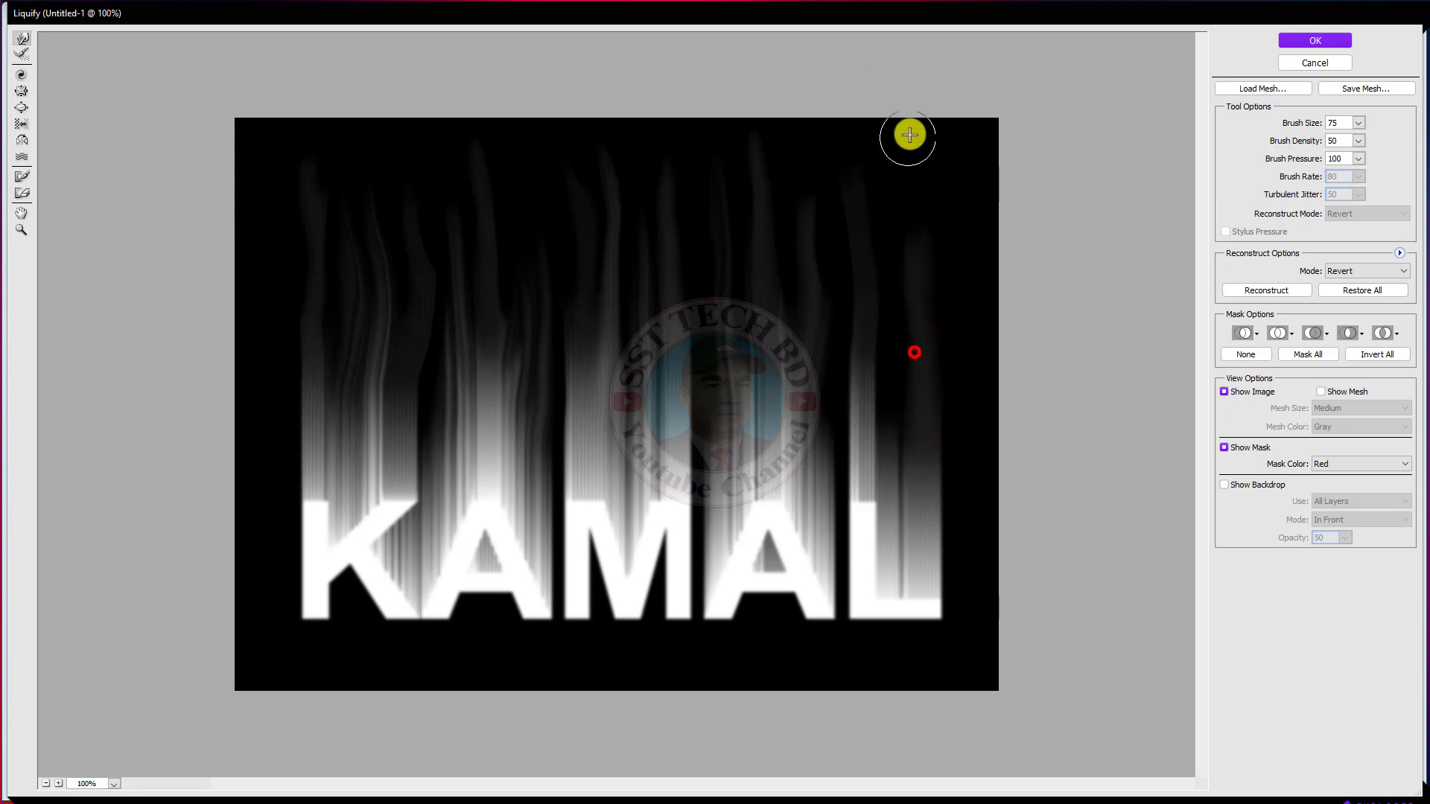
pyautogui.moveTo(922, 289); pyautogui.dragTo(925, 137)
pyautogui.moveTo(916, 251); pyautogui.dragTo(910, 127)
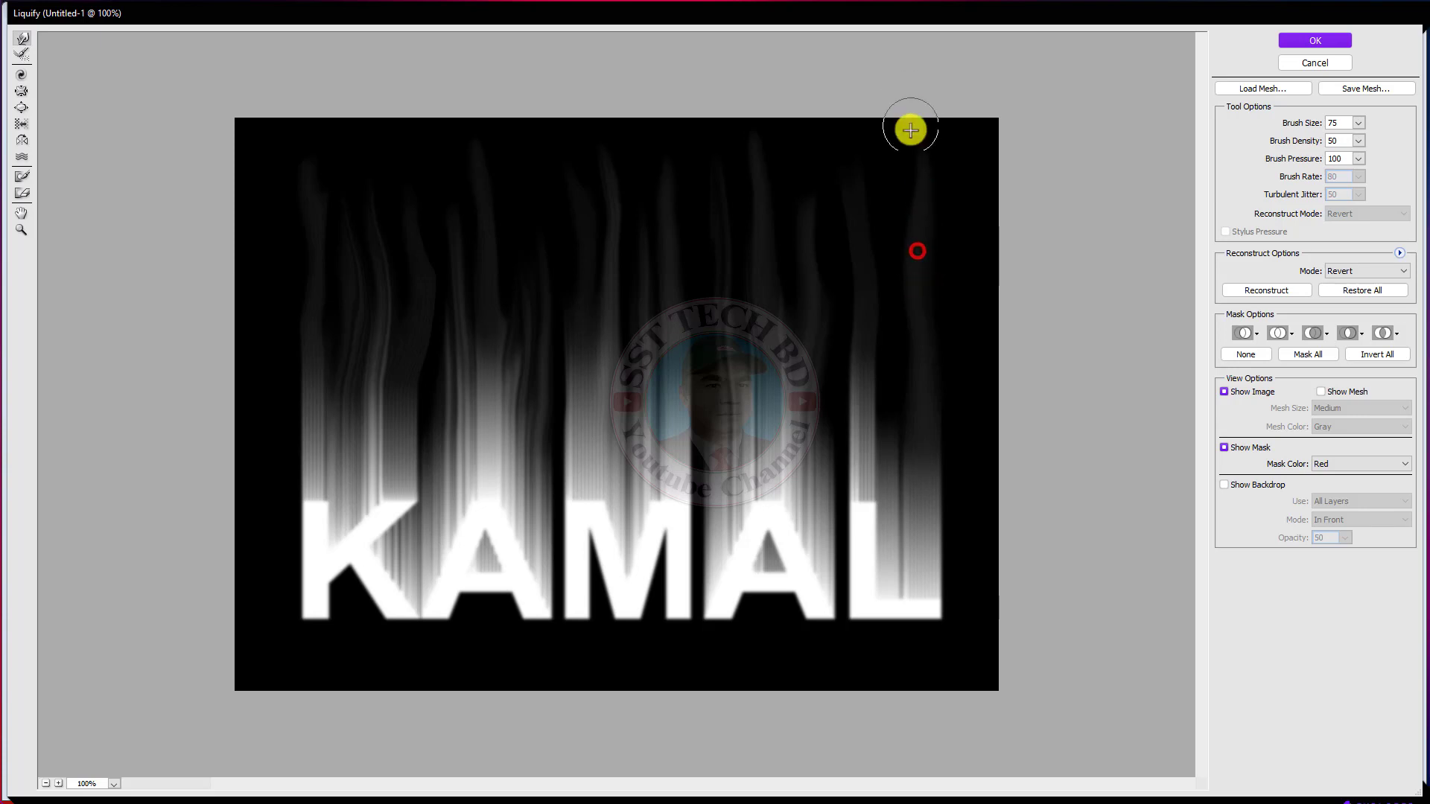
pyautogui.moveTo(896, 419); pyautogui.dragTo(877, 99)
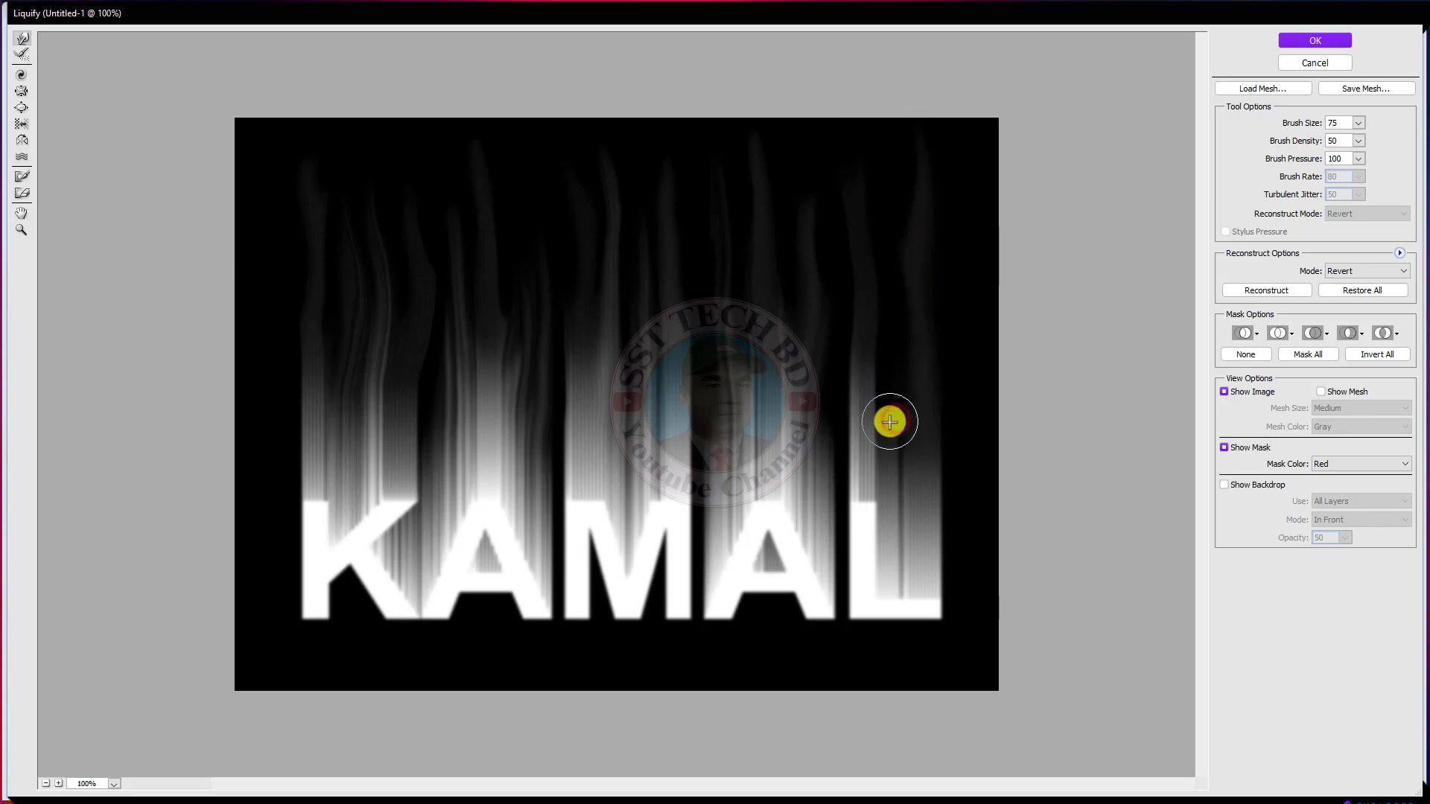
pyautogui.moveTo(891, 440); pyautogui.dragTo(900, 133)
pyautogui.moveTo(897, 345); pyautogui.dragTo(903, 118)
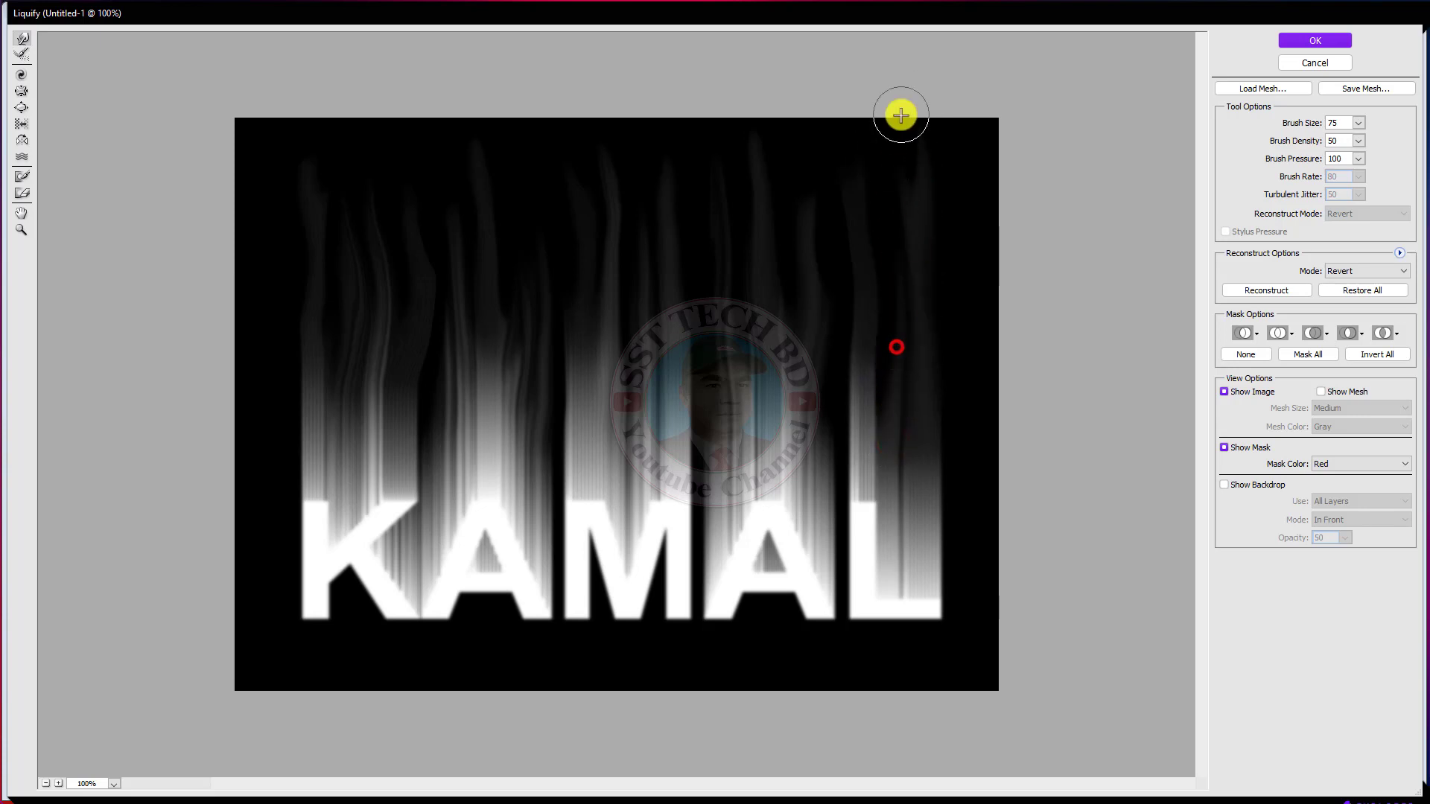
pyautogui.moveTo(900, 288); pyautogui.dragTo(886, 122)
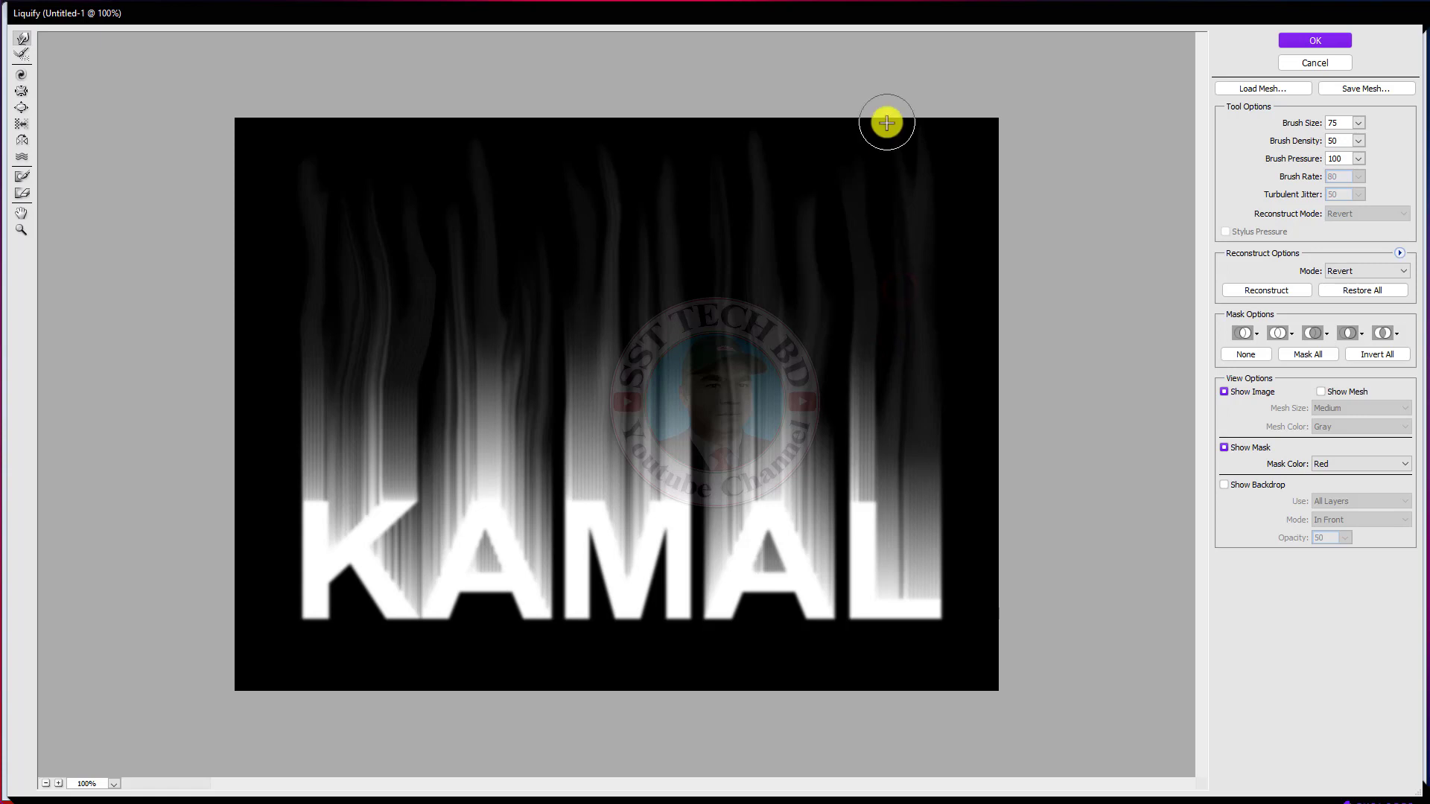
# Step: Warp the smoke above the second A and first A upward to finish the flames
pyautogui.moveTo(808, 228); pyautogui.dragTo(805, 103)
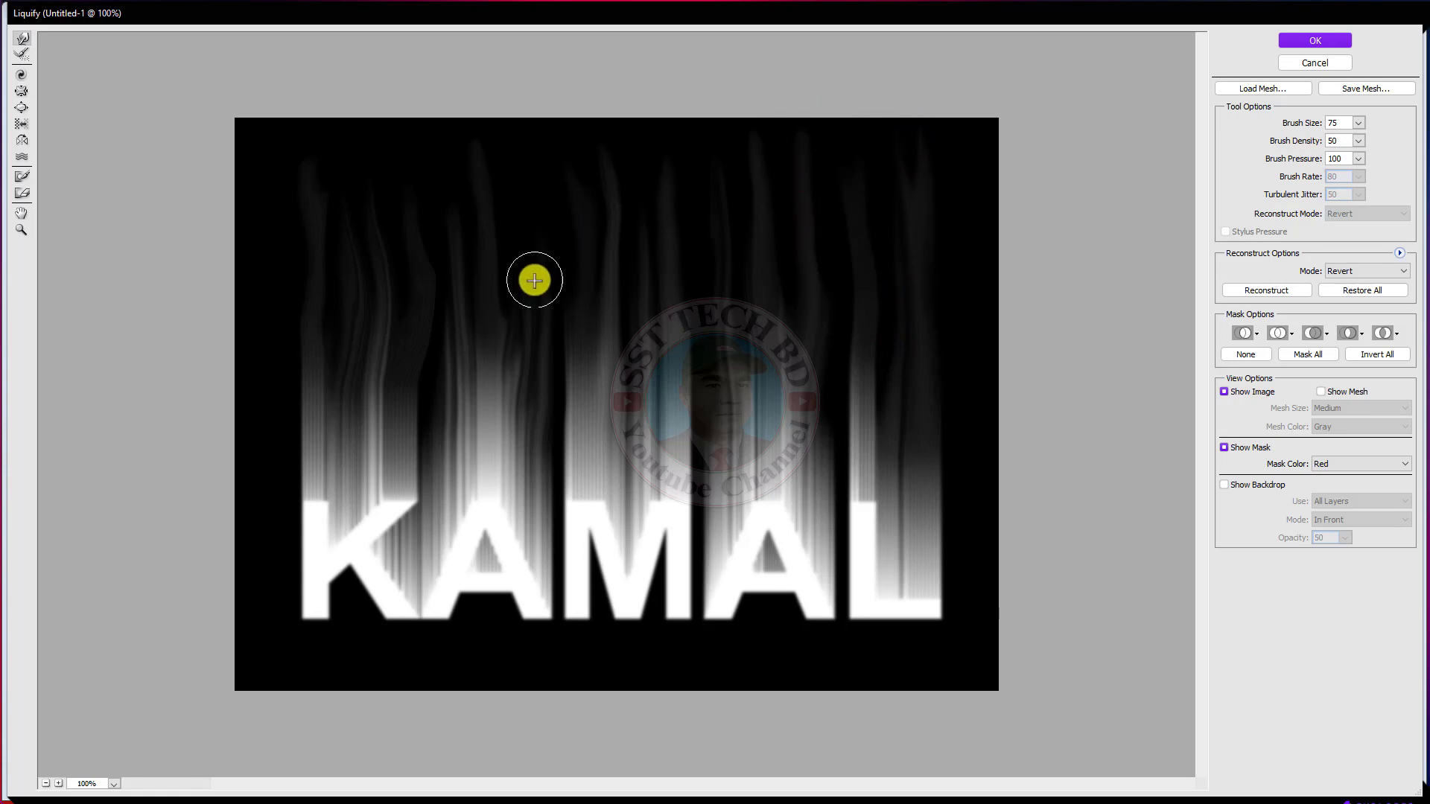
pyautogui.moveTo(546, 275); pyautogui.dragTo(526, 144)
pyautogui.moveTo(525, 302); pyautogui.dragTo(526, 96)
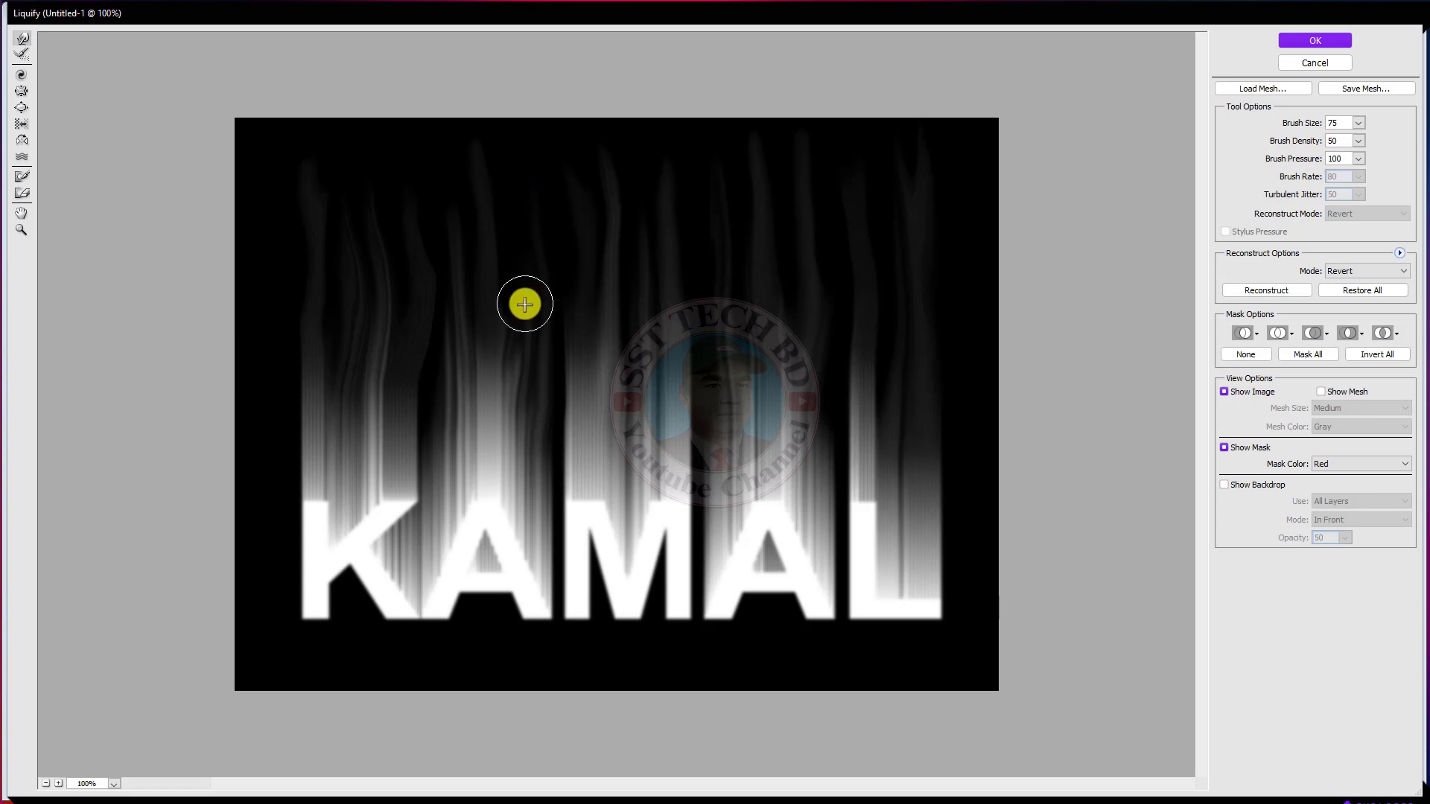
pyautogui.moveTo(546, 295); pyautogui.dragTo(539, 137)
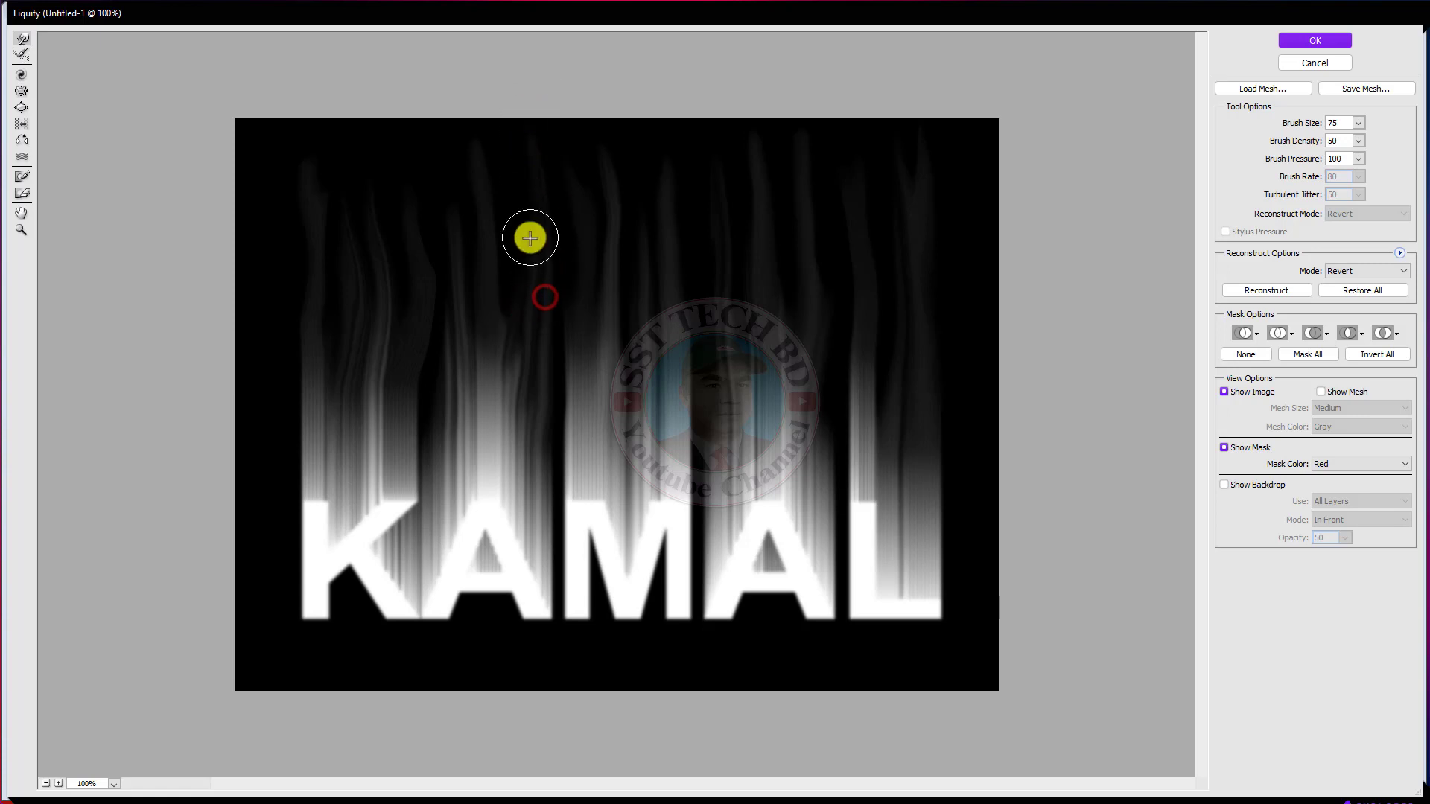
pyautogui.moveTo(533, 229); pyautogui.dragTo(513, 136)
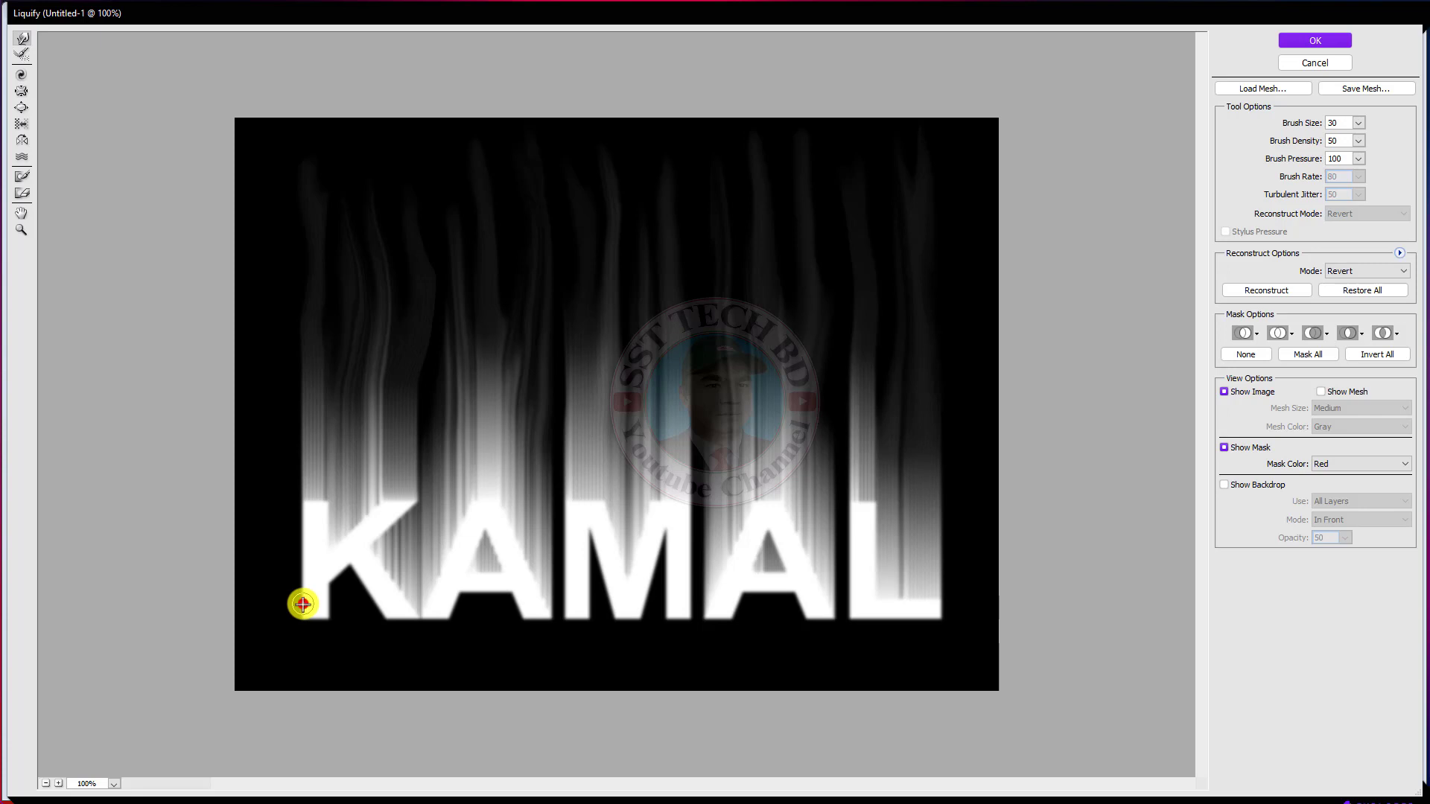
# Step: Smear the K's lower-left corner, left side and lower leg into jagged flame spikes
pyautogui.moveTo(302, 604); pyautogui.dragTo(204, 636)
pyautogui.moveTo(302, 566)
pyautogui.mouseDown()
pyautogui.moveTo(262, 578)
pyautogui.moveTo(273, 517)
pyautogui.mouseUp()
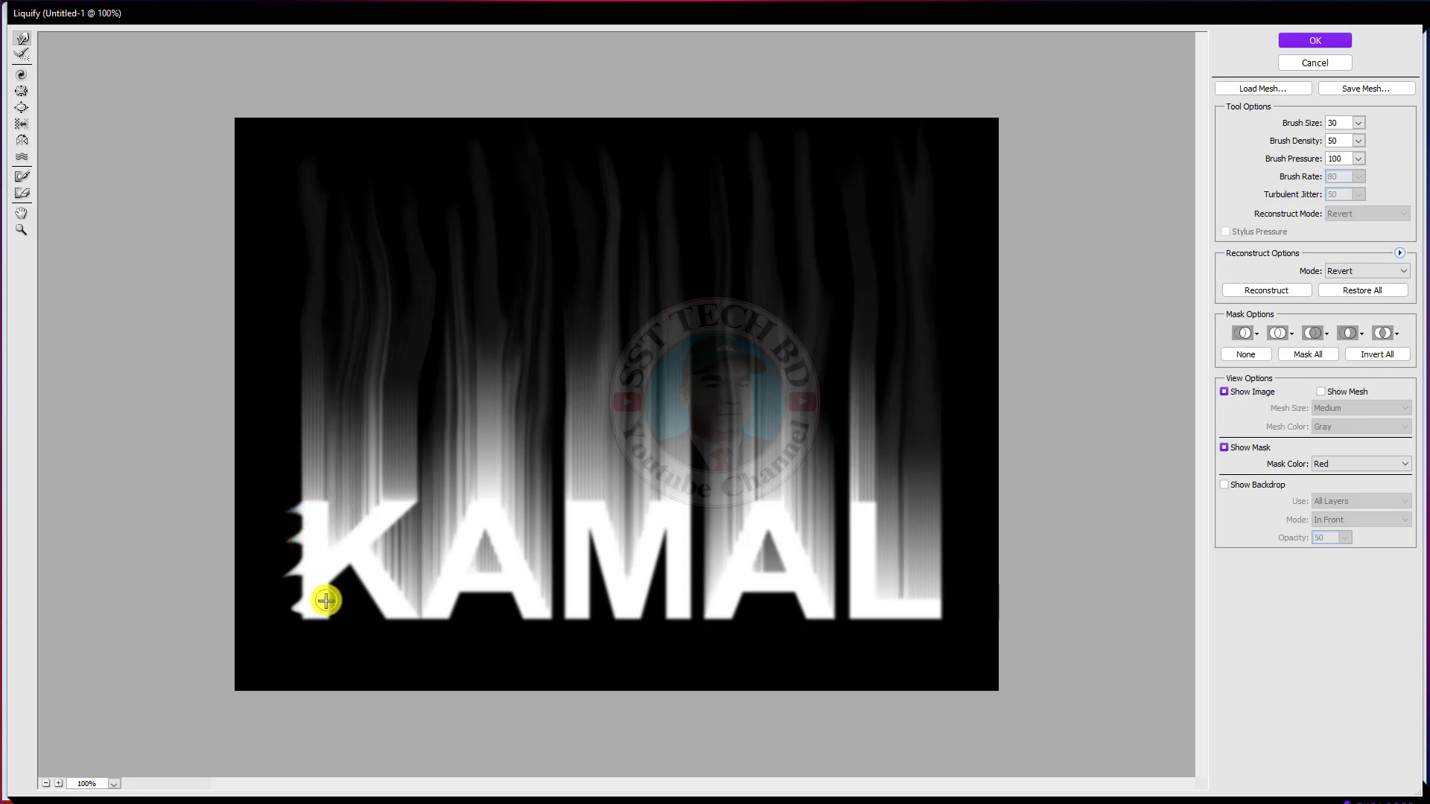
pyautogui.moveTo(327, 602)
pyautogui.mouseDown()
pyautogui.moveTo(332, 579)
pyautogui.moveTo(374, 594)
pyautogui.mouseUp()
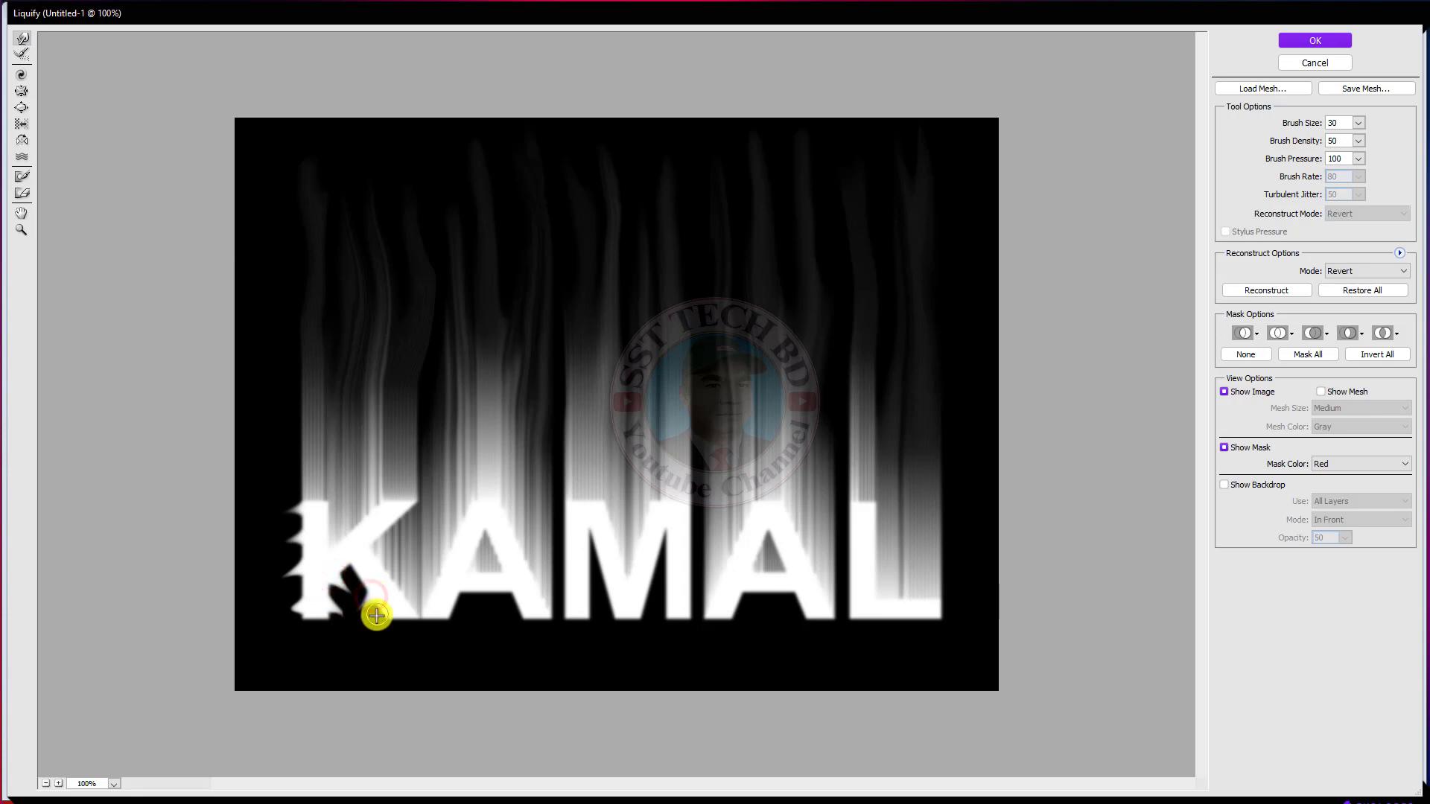
pyautogui.moveTo(370, 597)
pyautogui.mouseDown()
pyautogui.moveTo(381, 612)
pyautogui.moveTo(473, 596)
pyautogui.mouseUp()
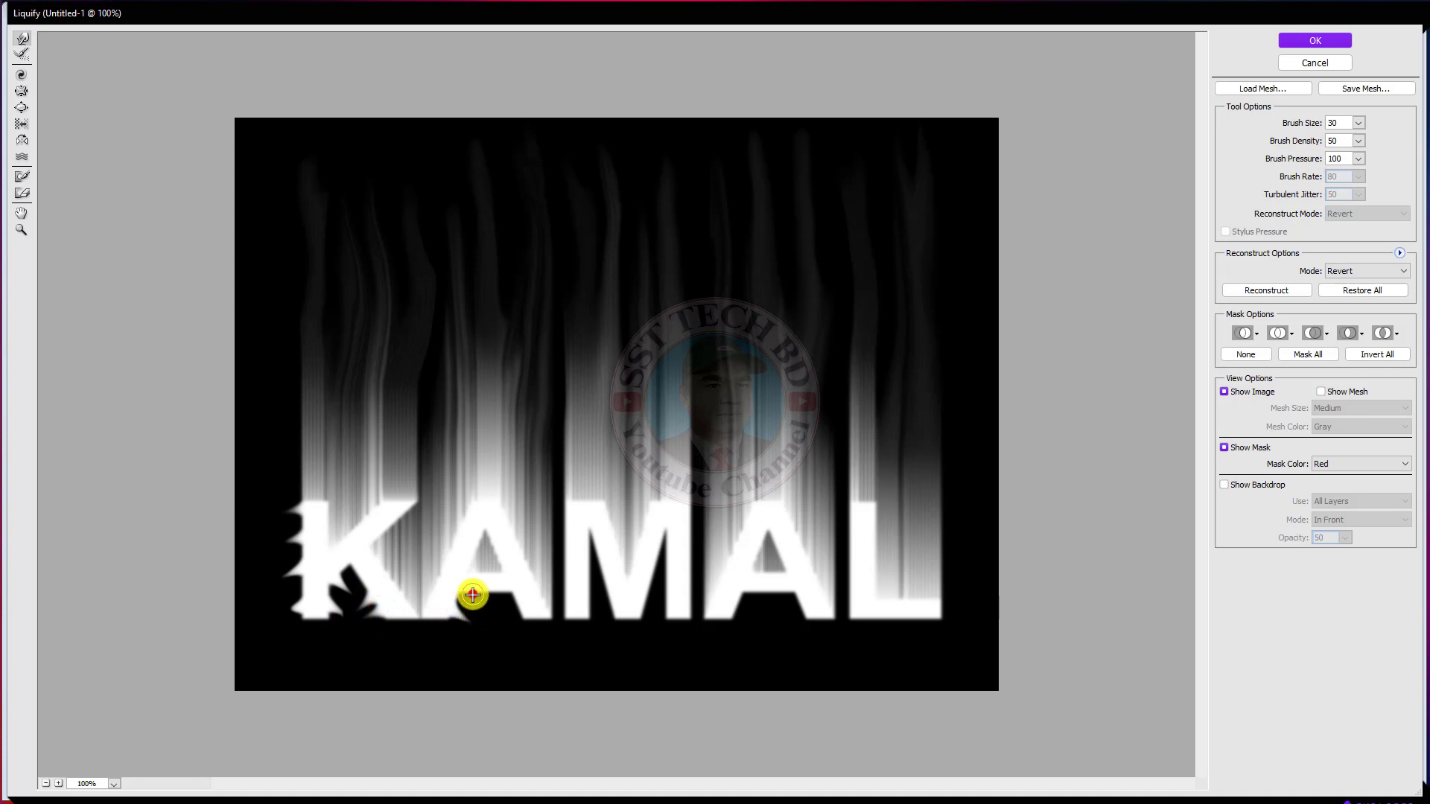
# Step: Roughen the bottoms and sides of A, M and L into flames and apply the Liquify
pyautogui.moveTo(827, 629); pyautogui.dragTo(811, 536)
pyautogui.moveTo(547, 630); pyautogui.dragTo(570, 537)
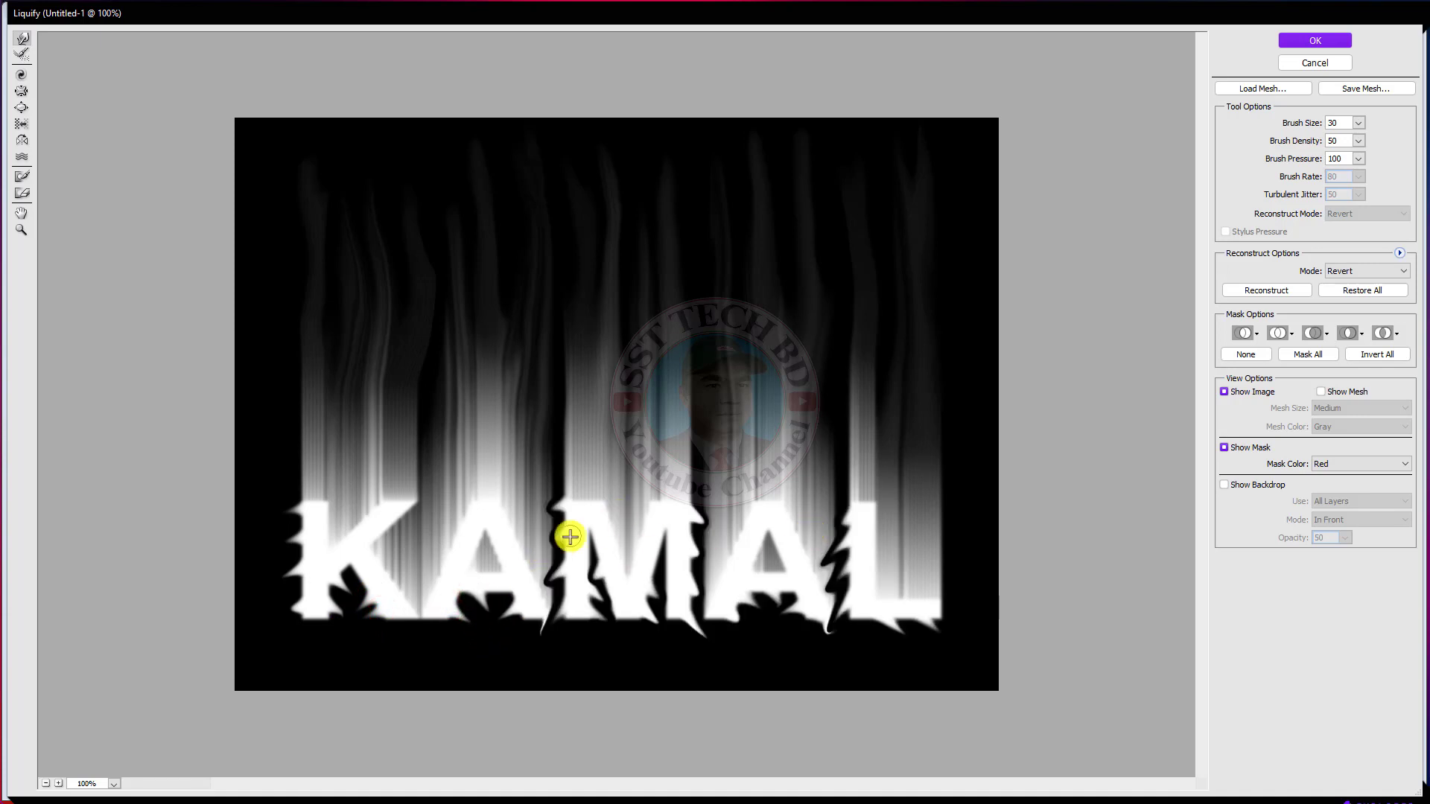
pyautogui.click(1305, 42)
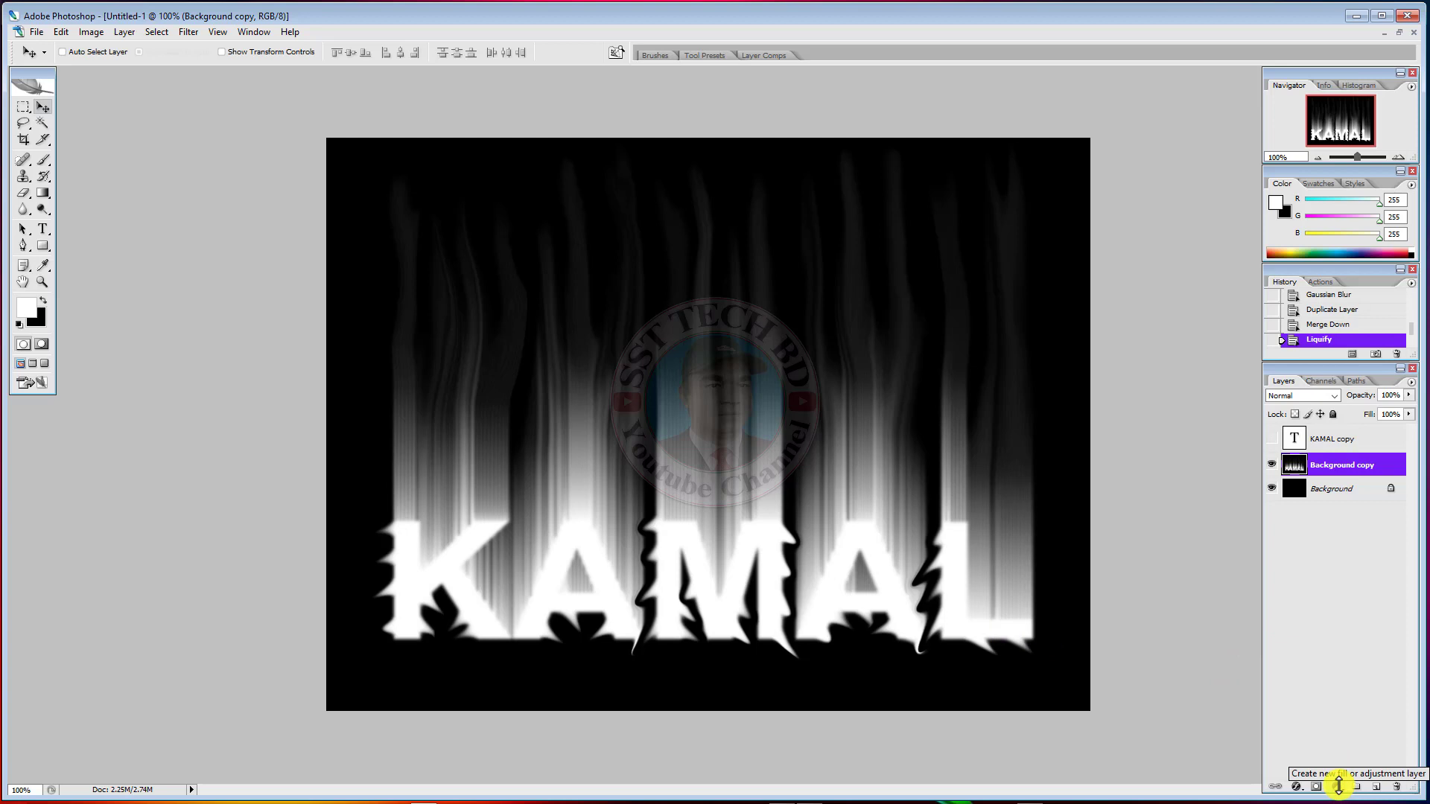
# Step: Add a colorized Hue/Saturation adjustment layer with Hue 40 and Saturation 100
pyautogui.click(1338, 785)
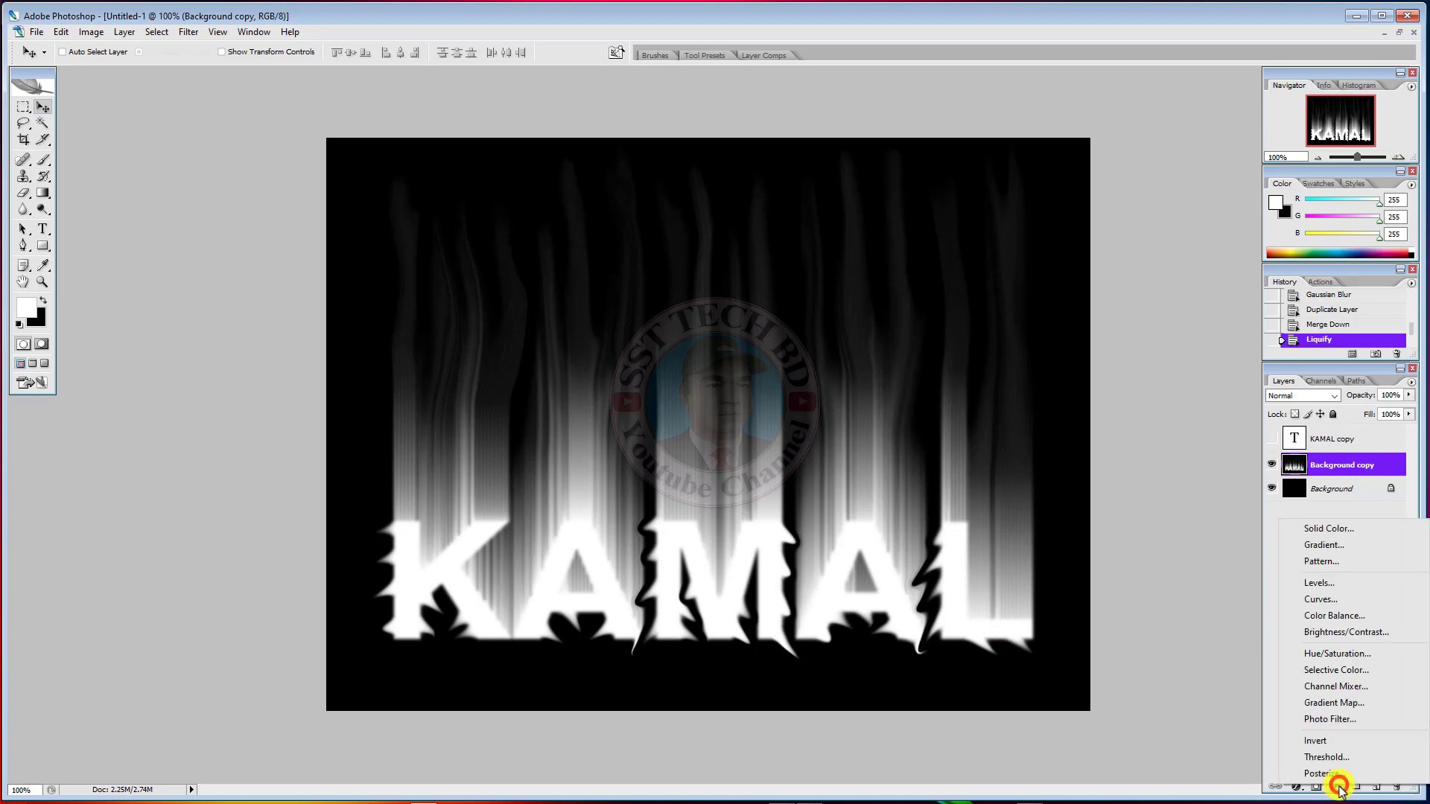
pyautogui.click(1330, 655)
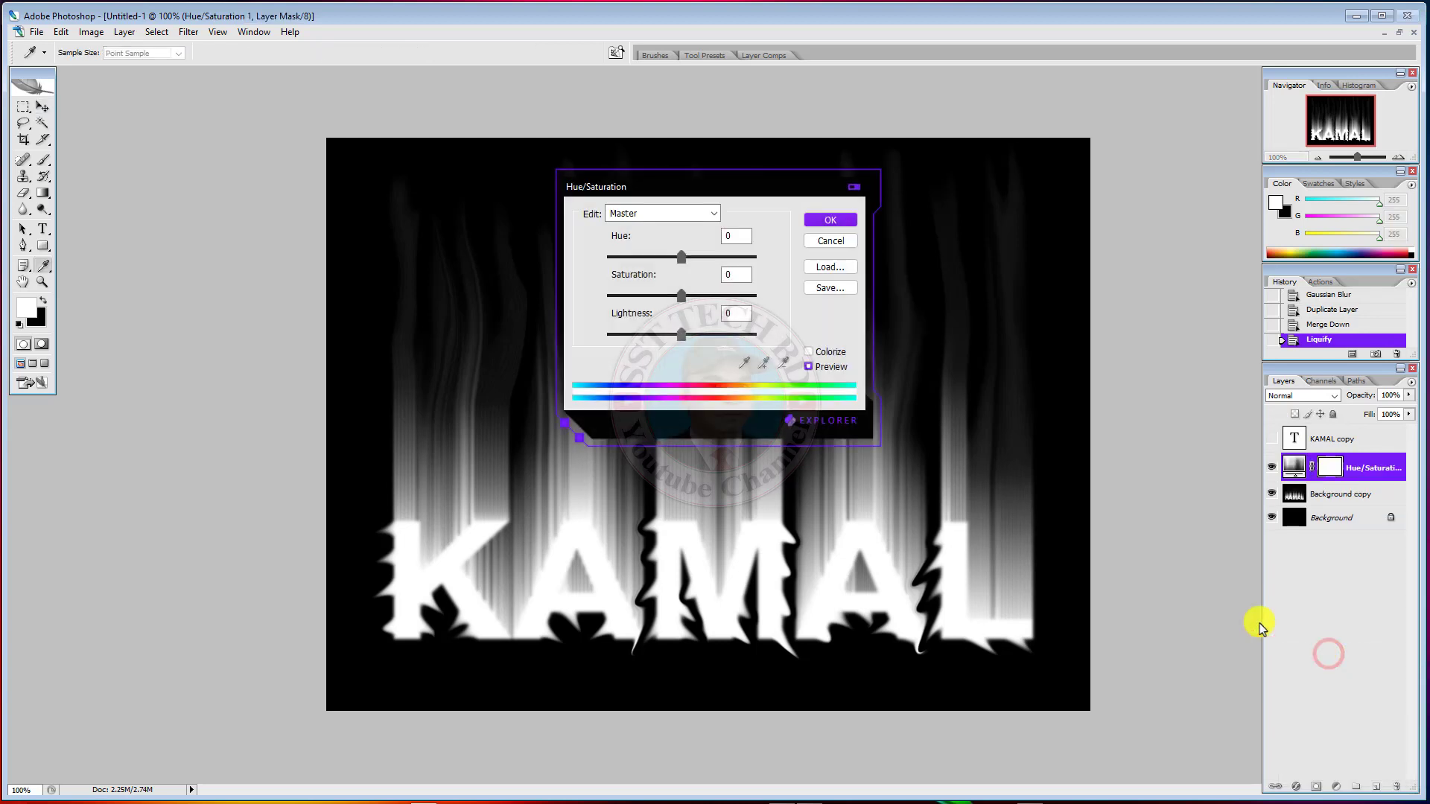
pyautogui.click(808, 352)
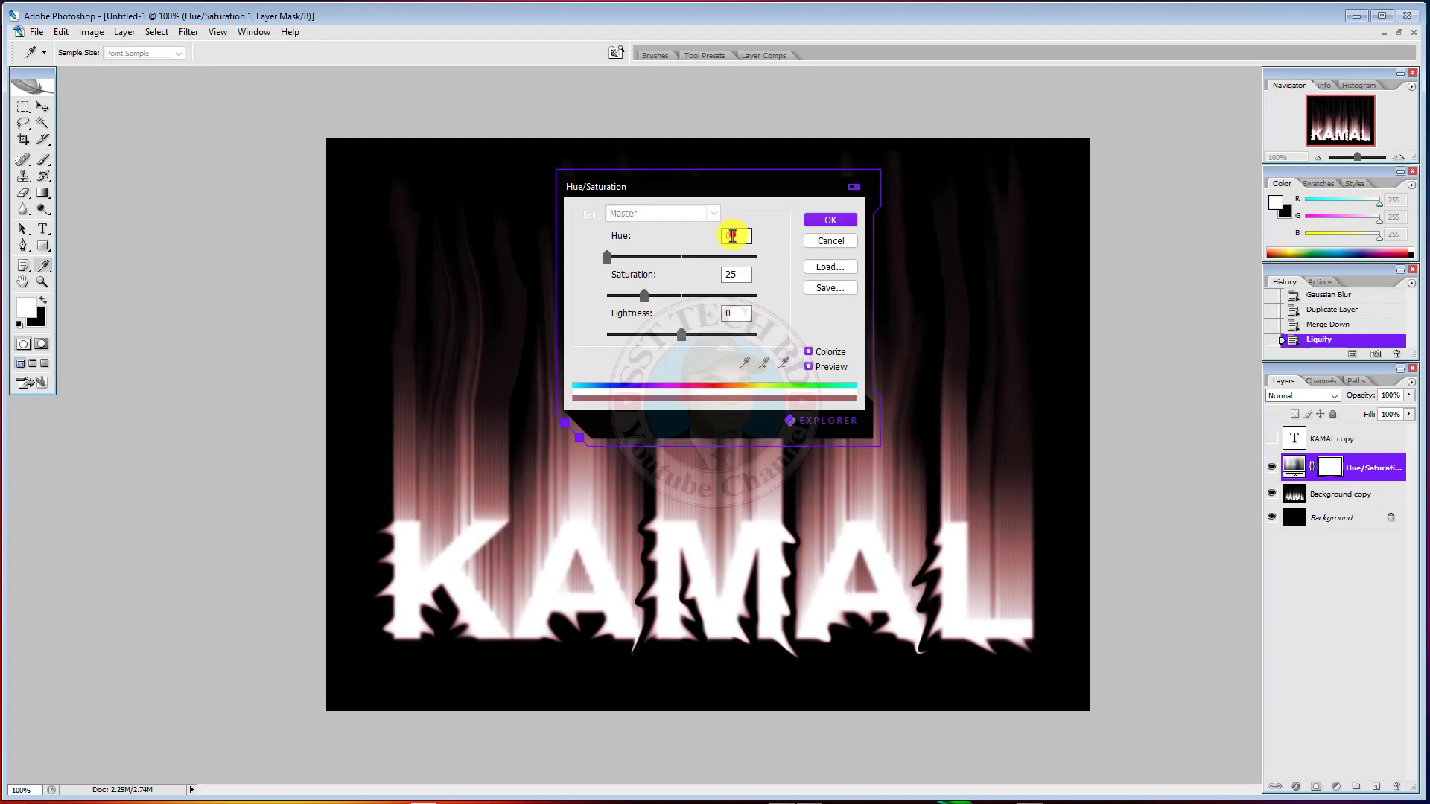
pyautogui.write('40')
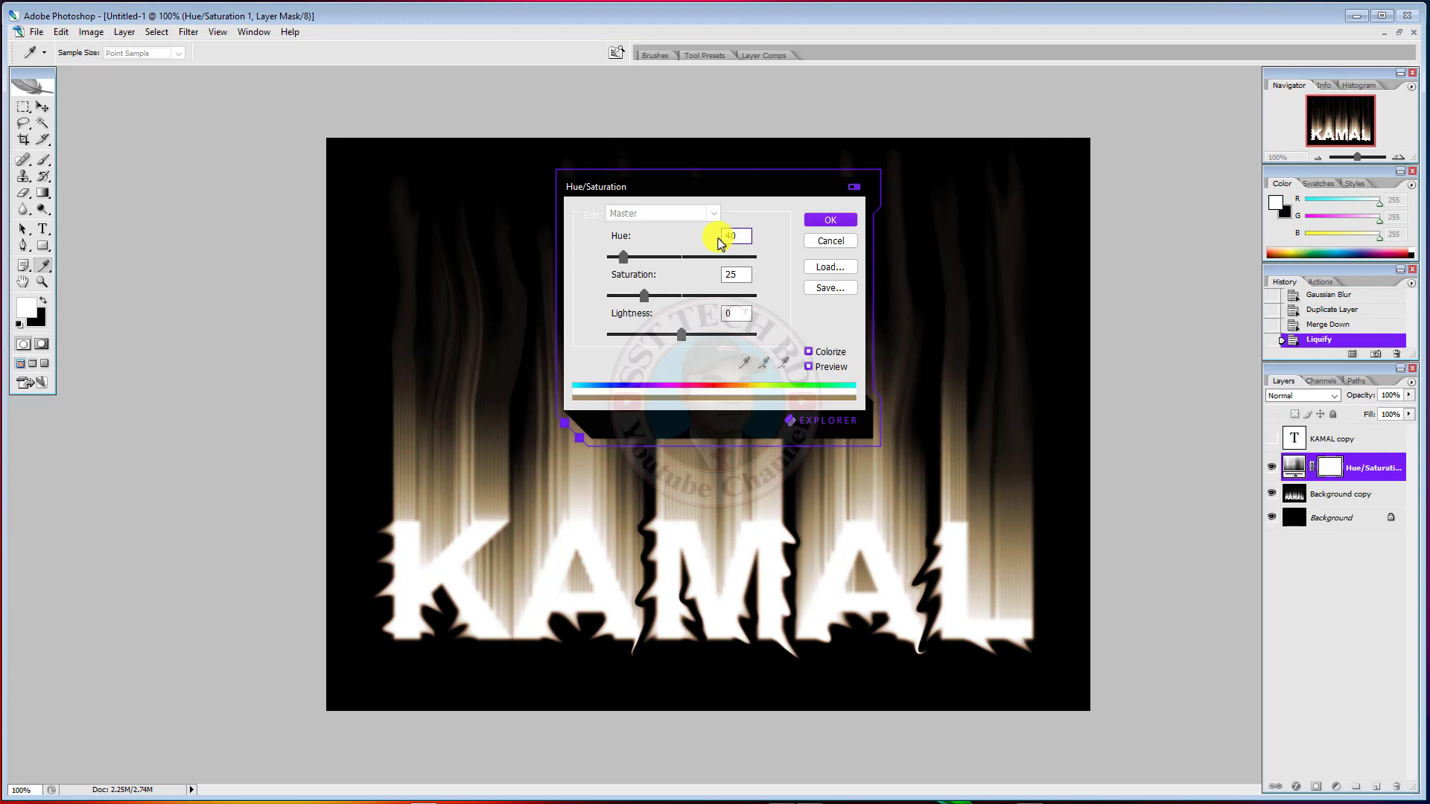
pyautogui.click(725, 274)
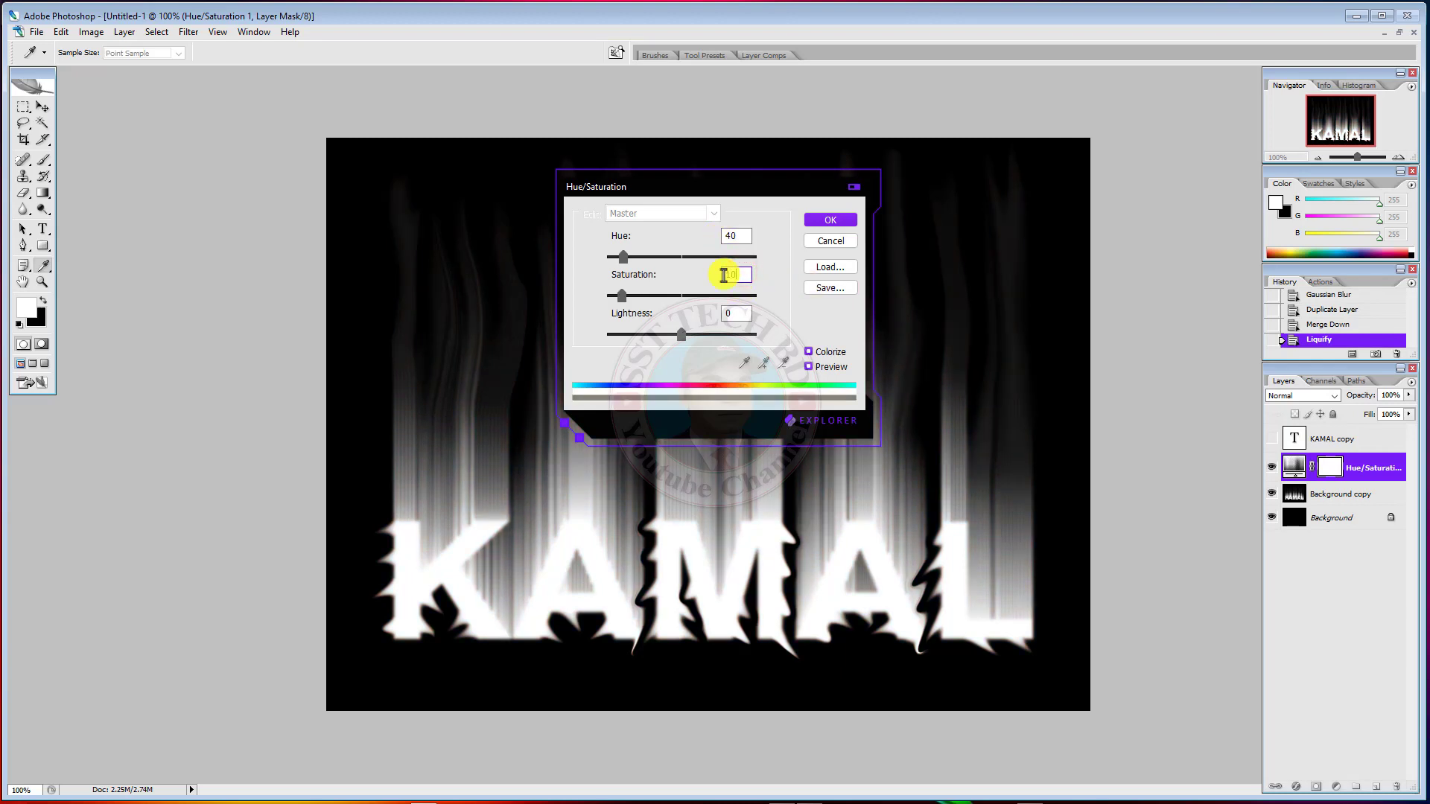
pyautogui.write('100')
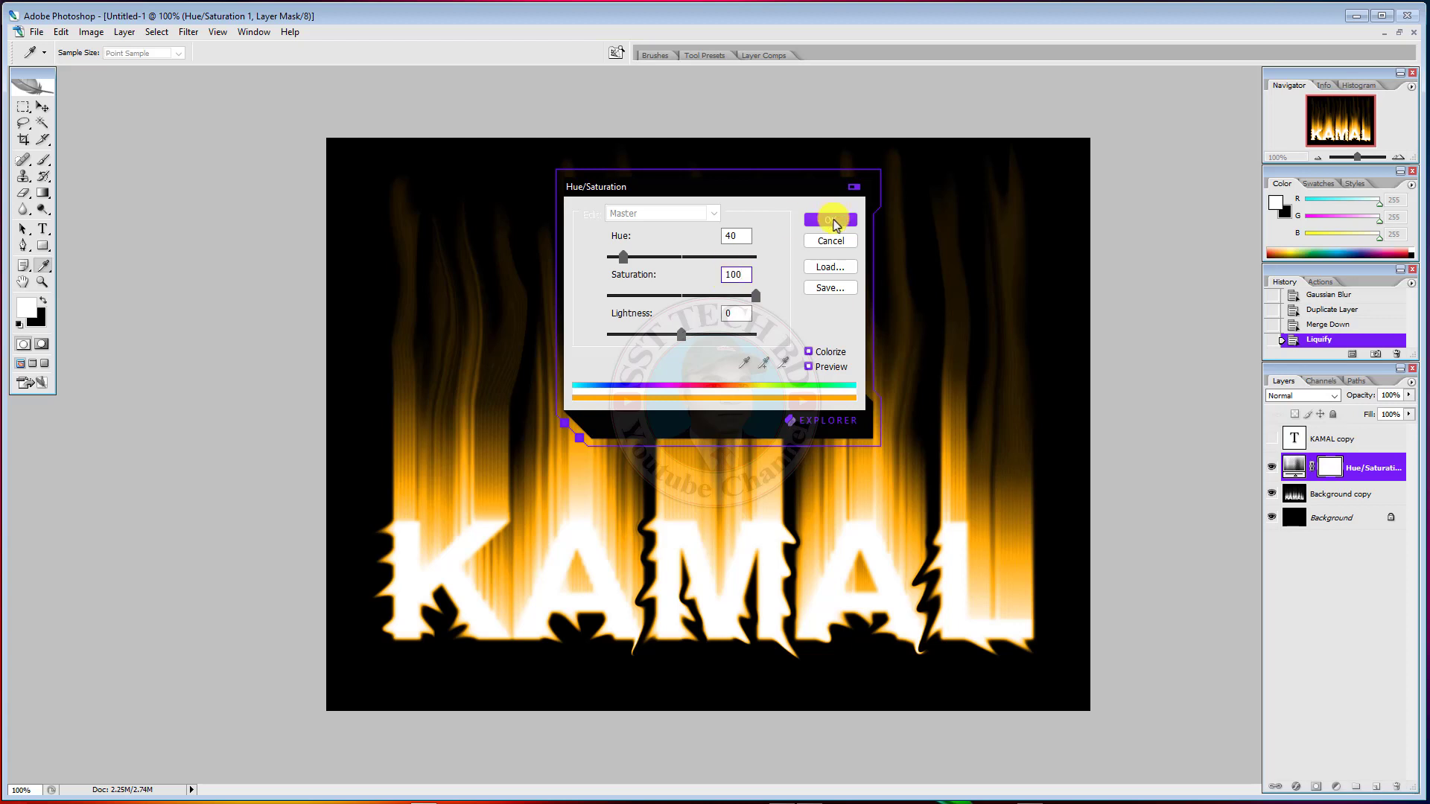
pyautogui.click(832, 220)
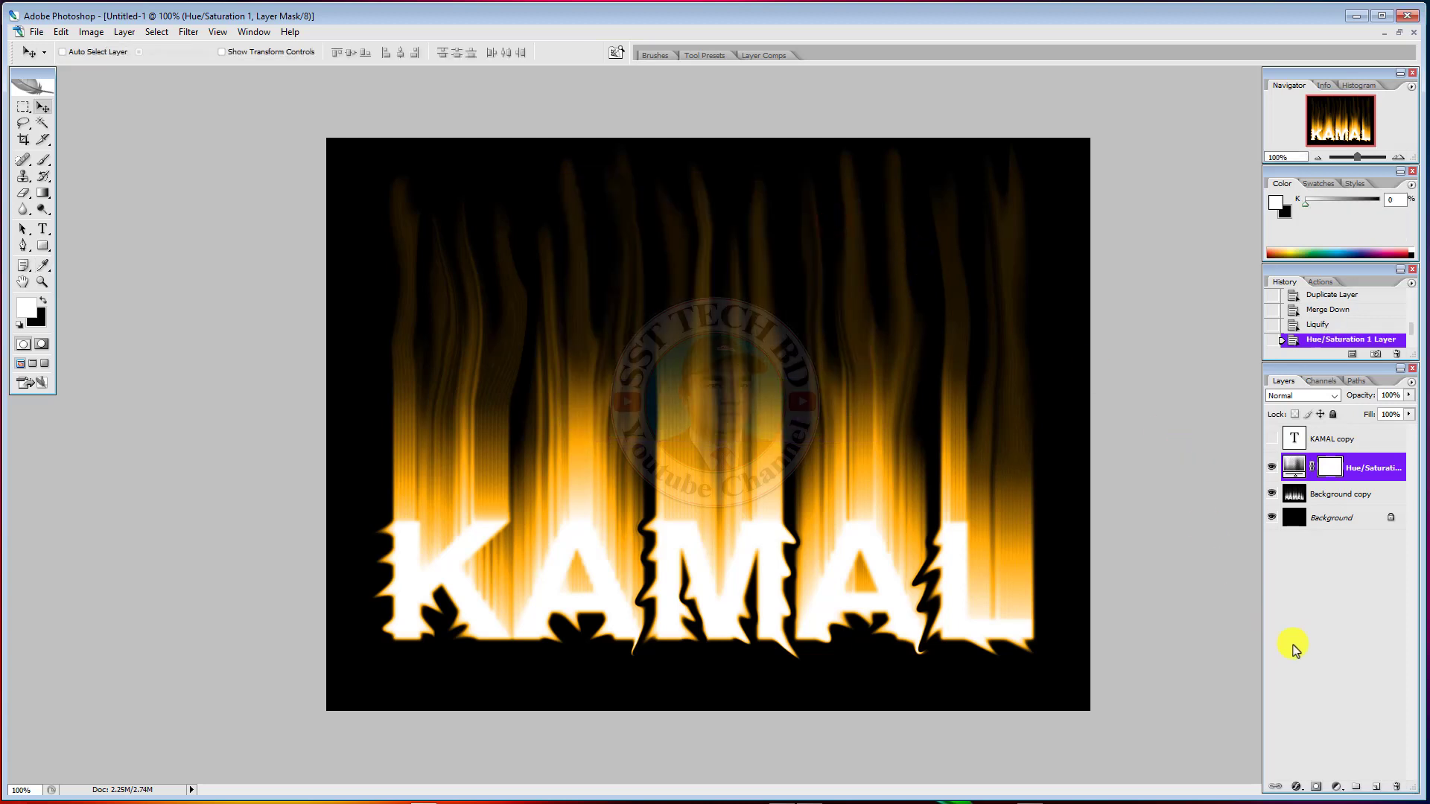
# Step: Add a second Hue/Saturation layer with hue shifted to -25 and set it to Overlay blending
pyautogui.click(1335, 788)
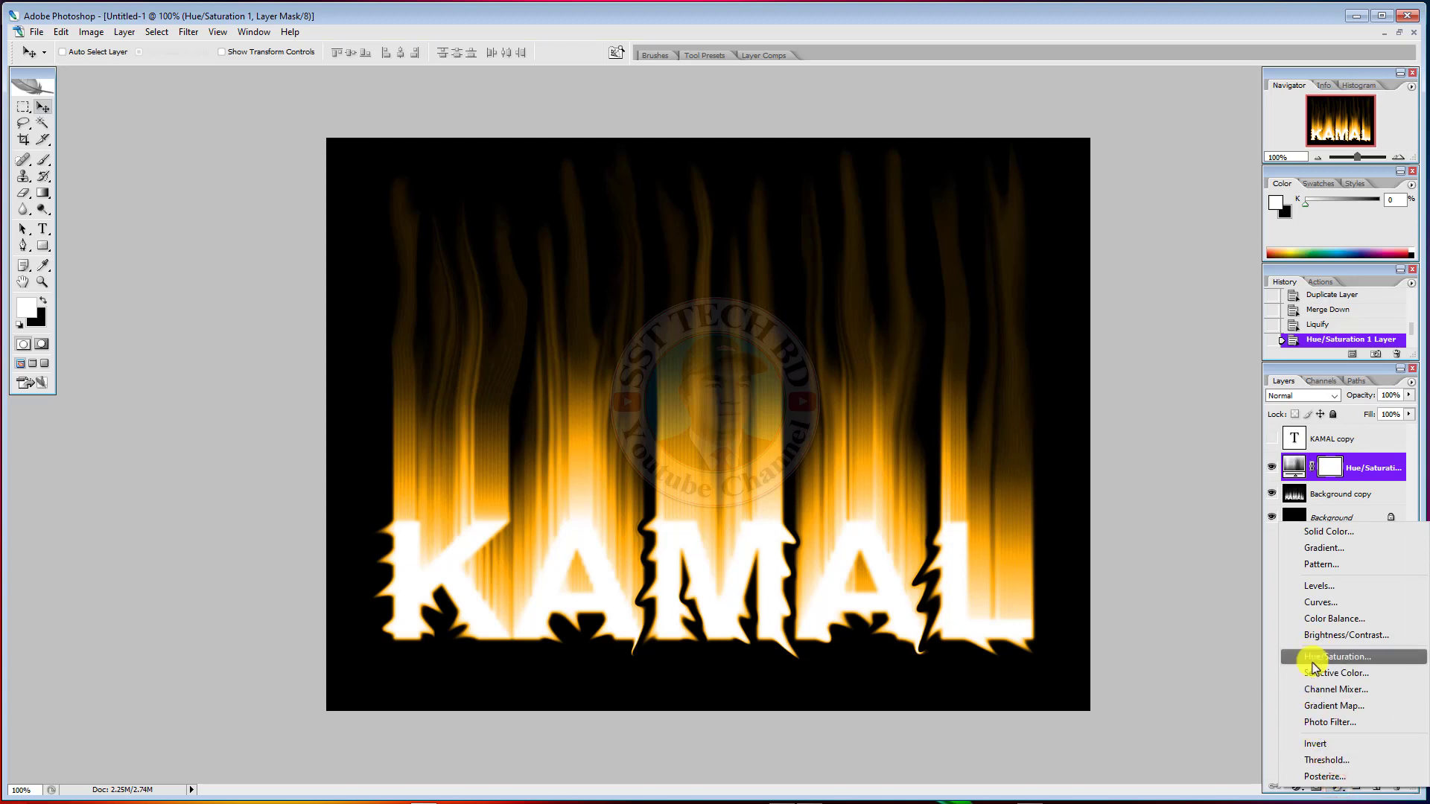
pyautogui.click(1314, 660)
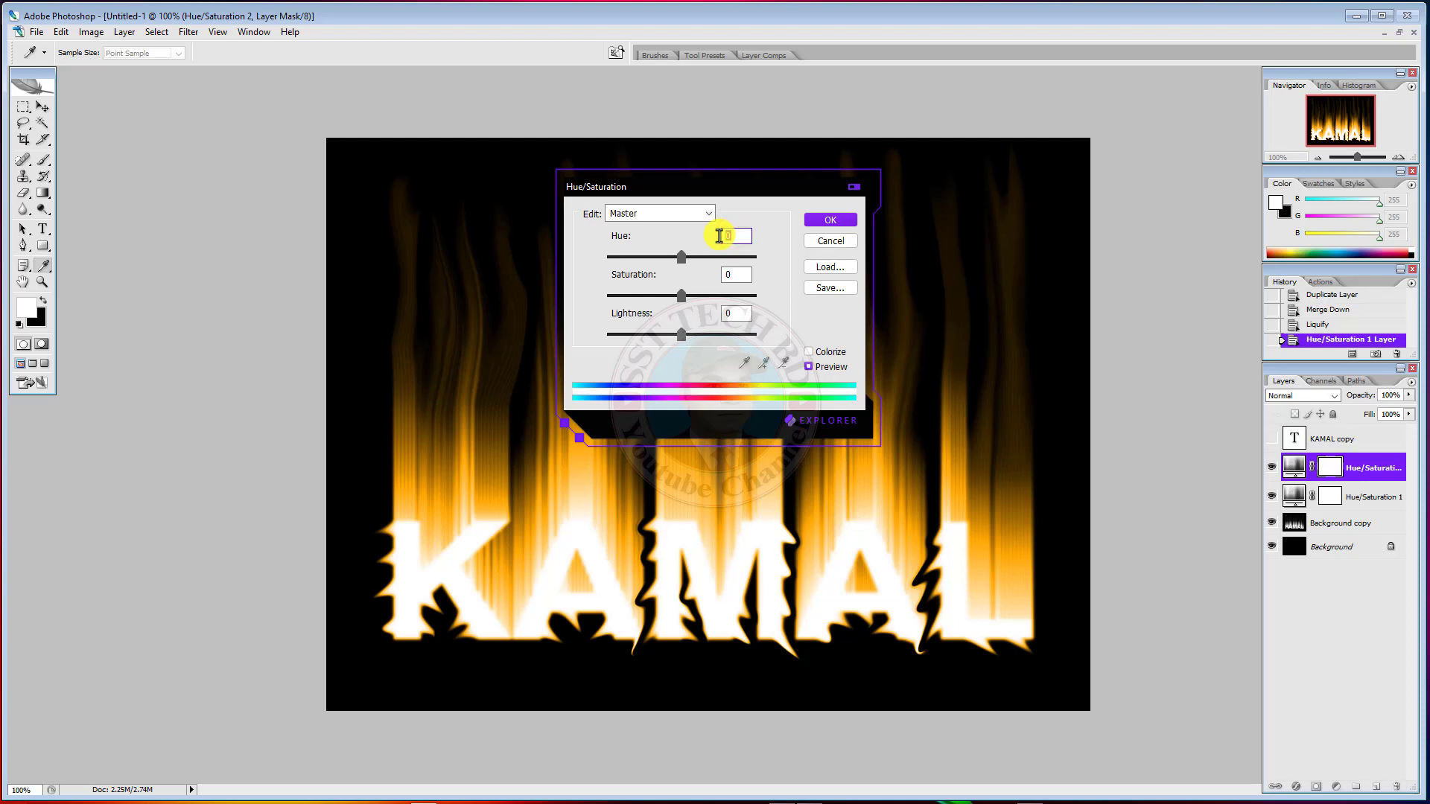
pyautogui.write('5')
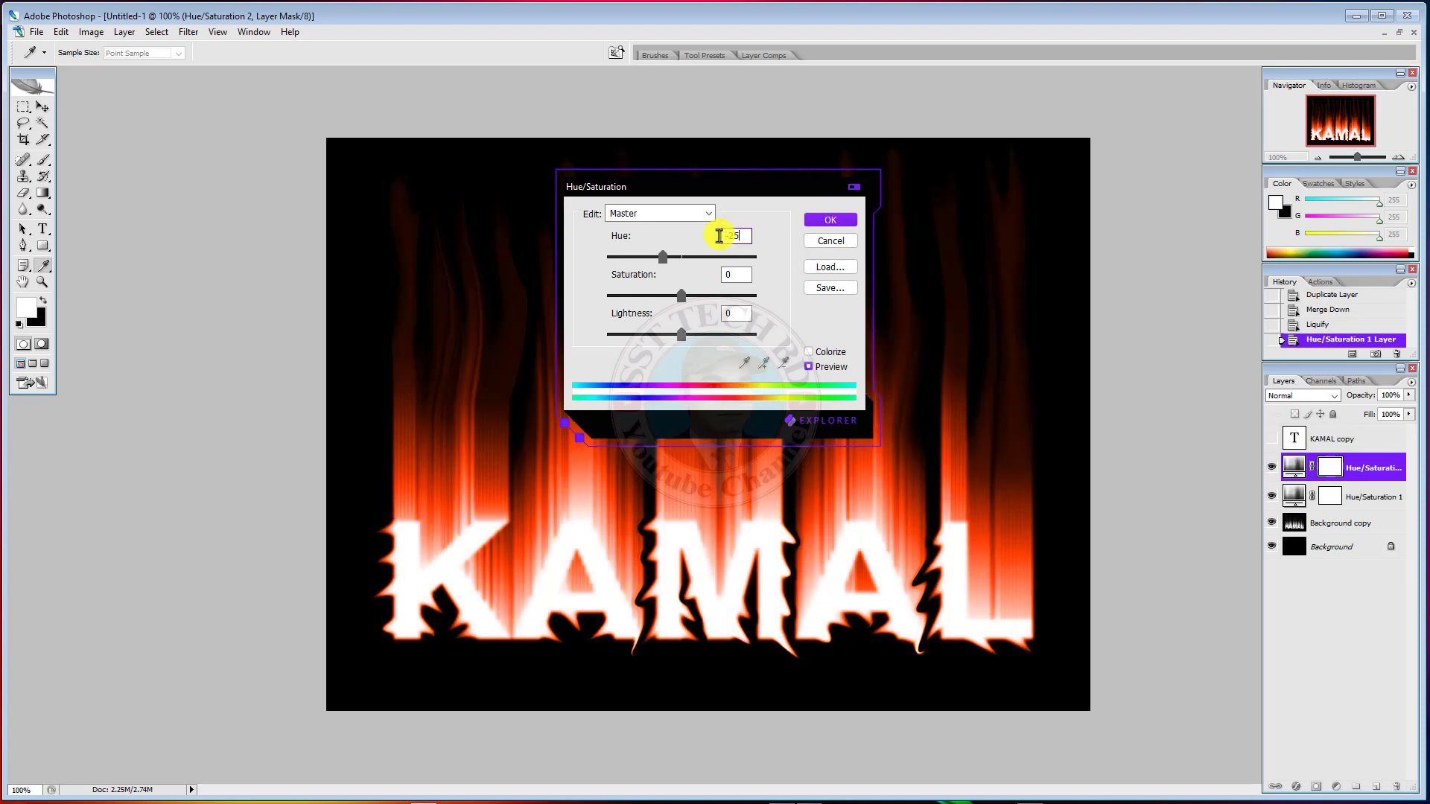
pyautogui.click(840, 222)
pyautogui.press('v')
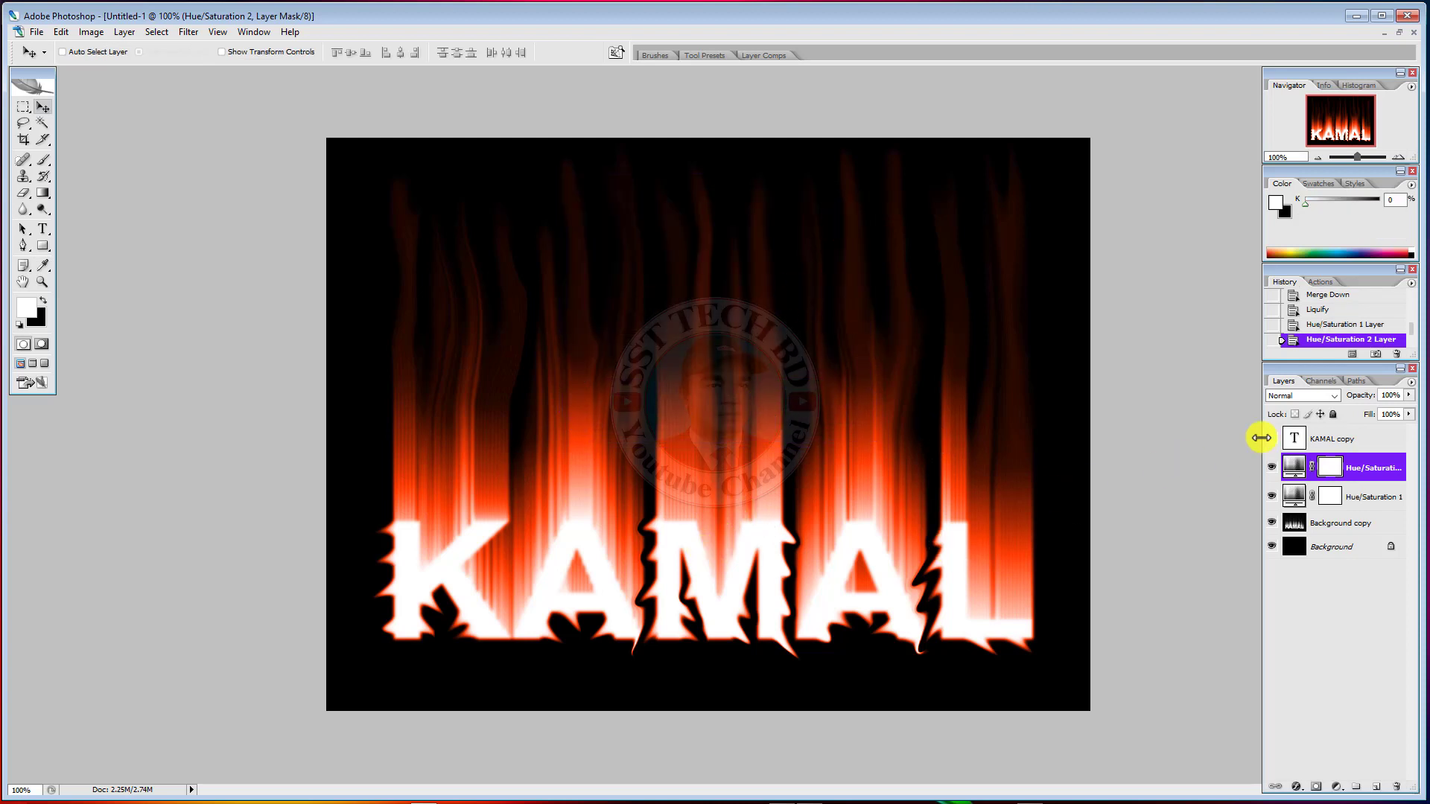
pyautogui.click(1333, 396)
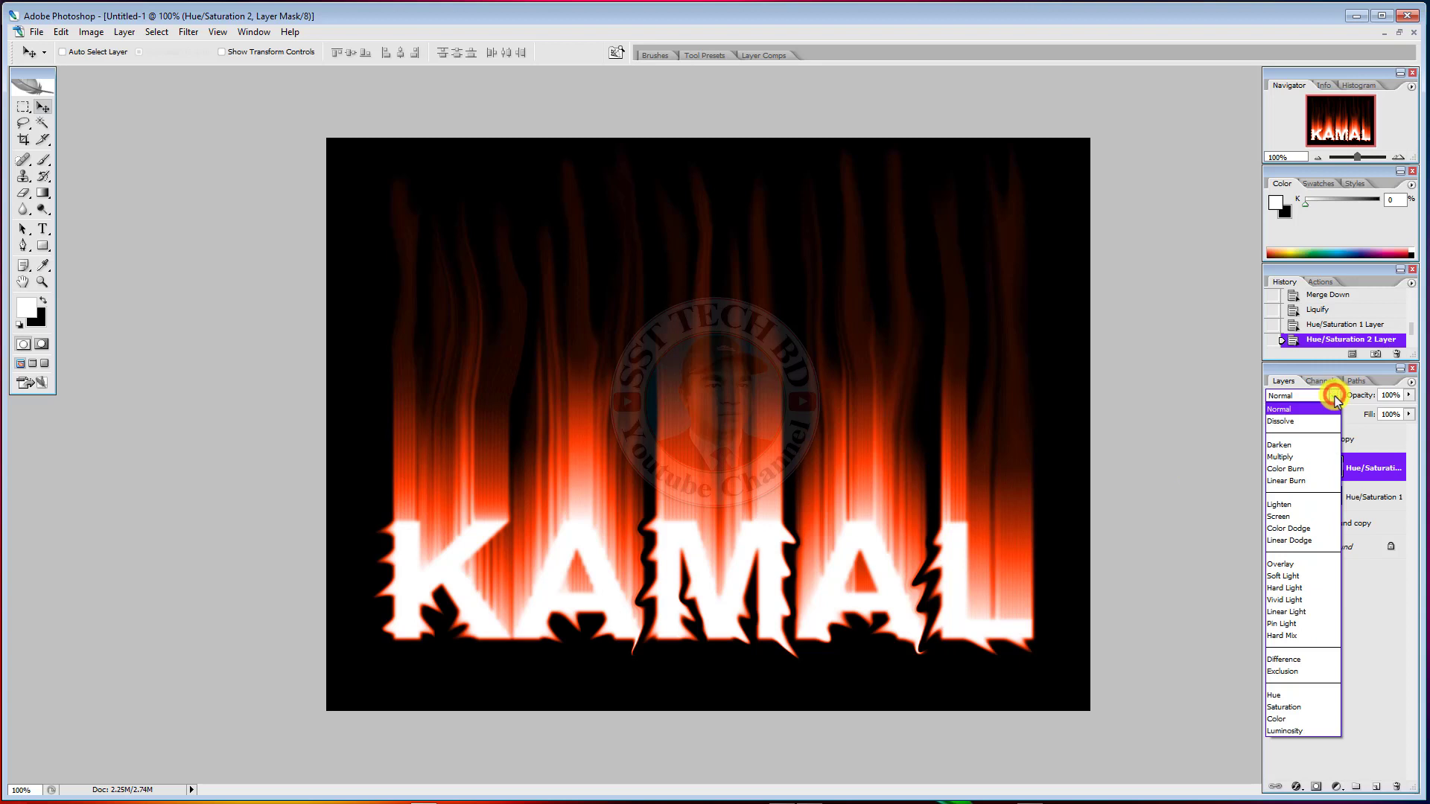
pyautogui.click(1283, 564)
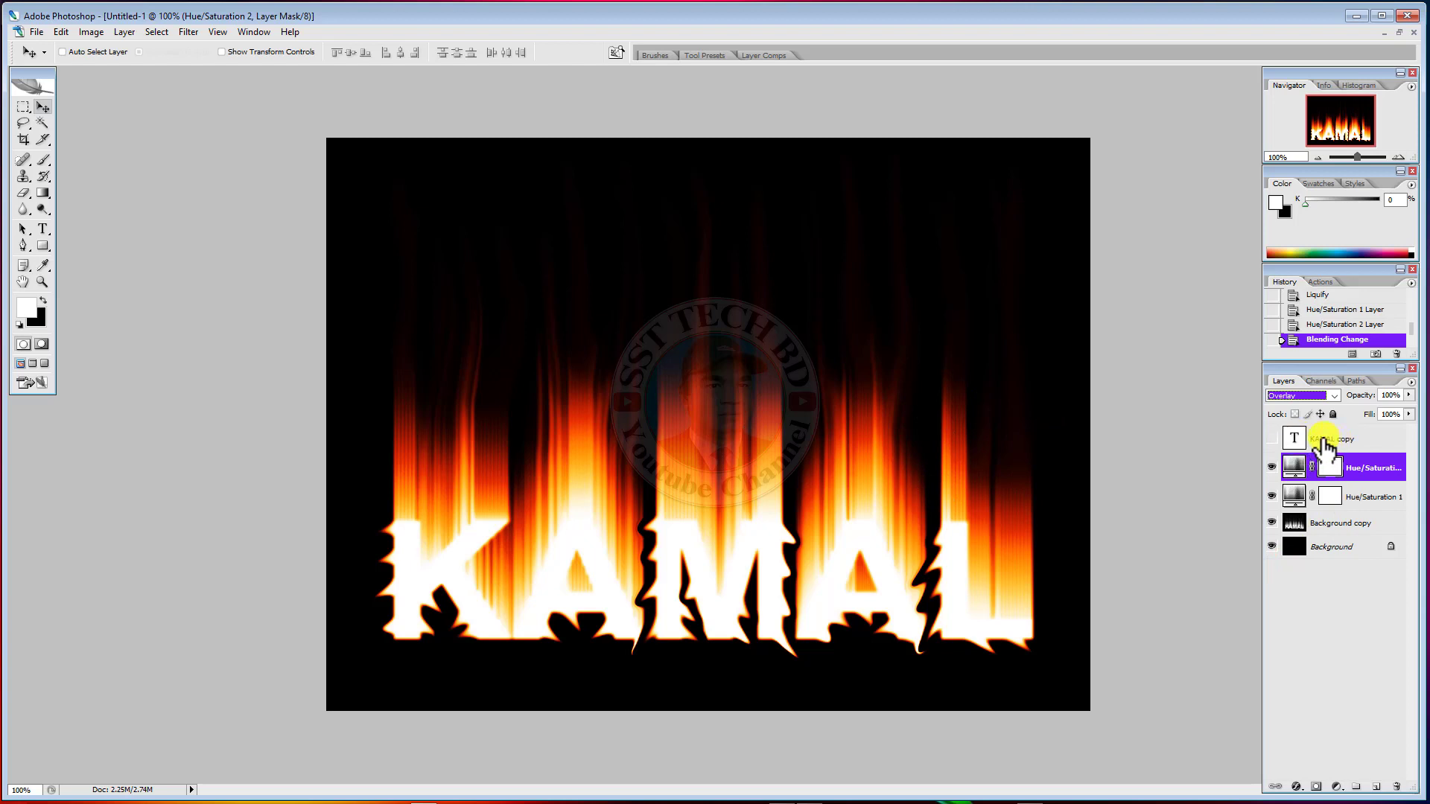
# Step: Make the KAMAL copy text layer visible and add a Gradient Overlay style
pyautogui.click(1325, 441)
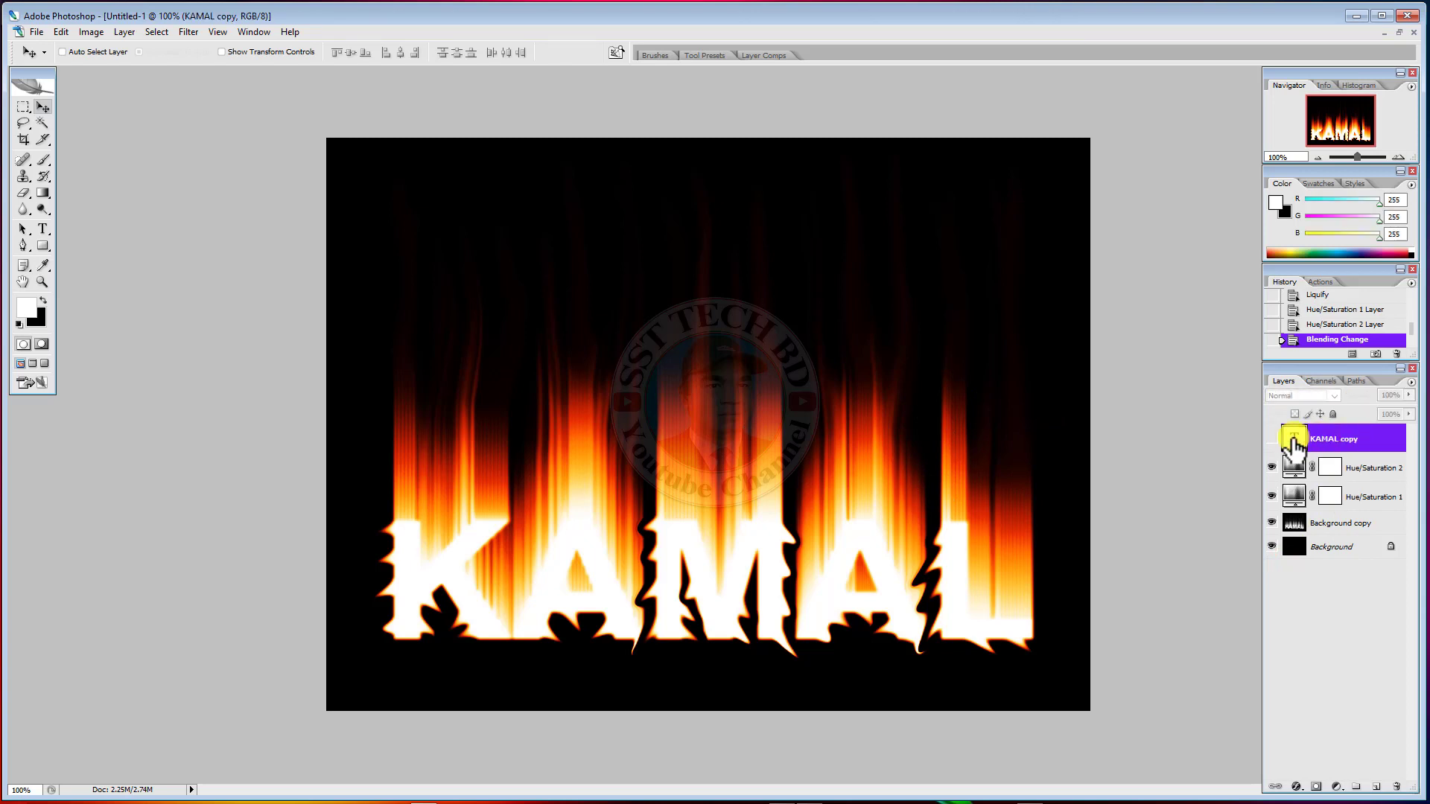
pyautogui.click(1272, 440)
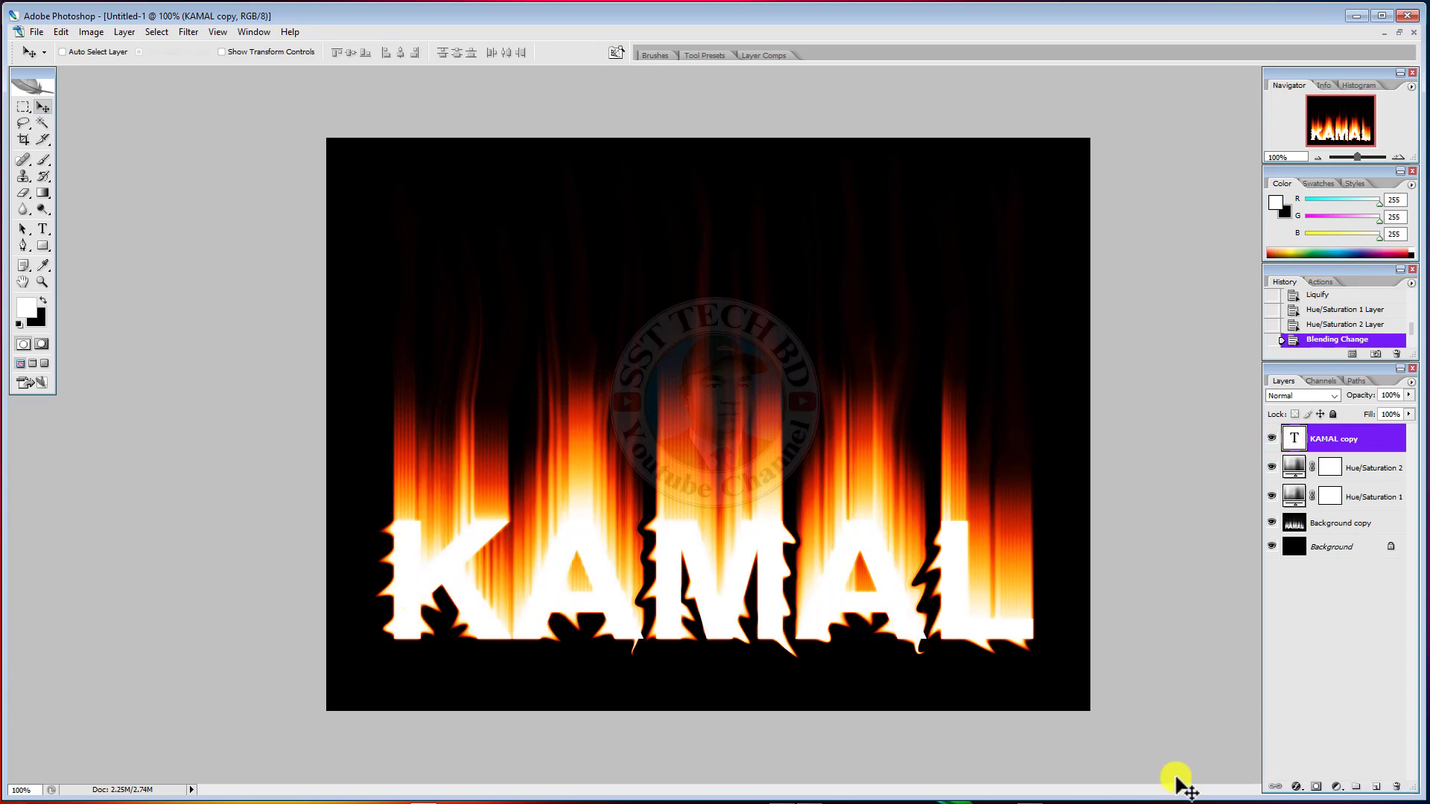
pyautogui.click(1296, 786)
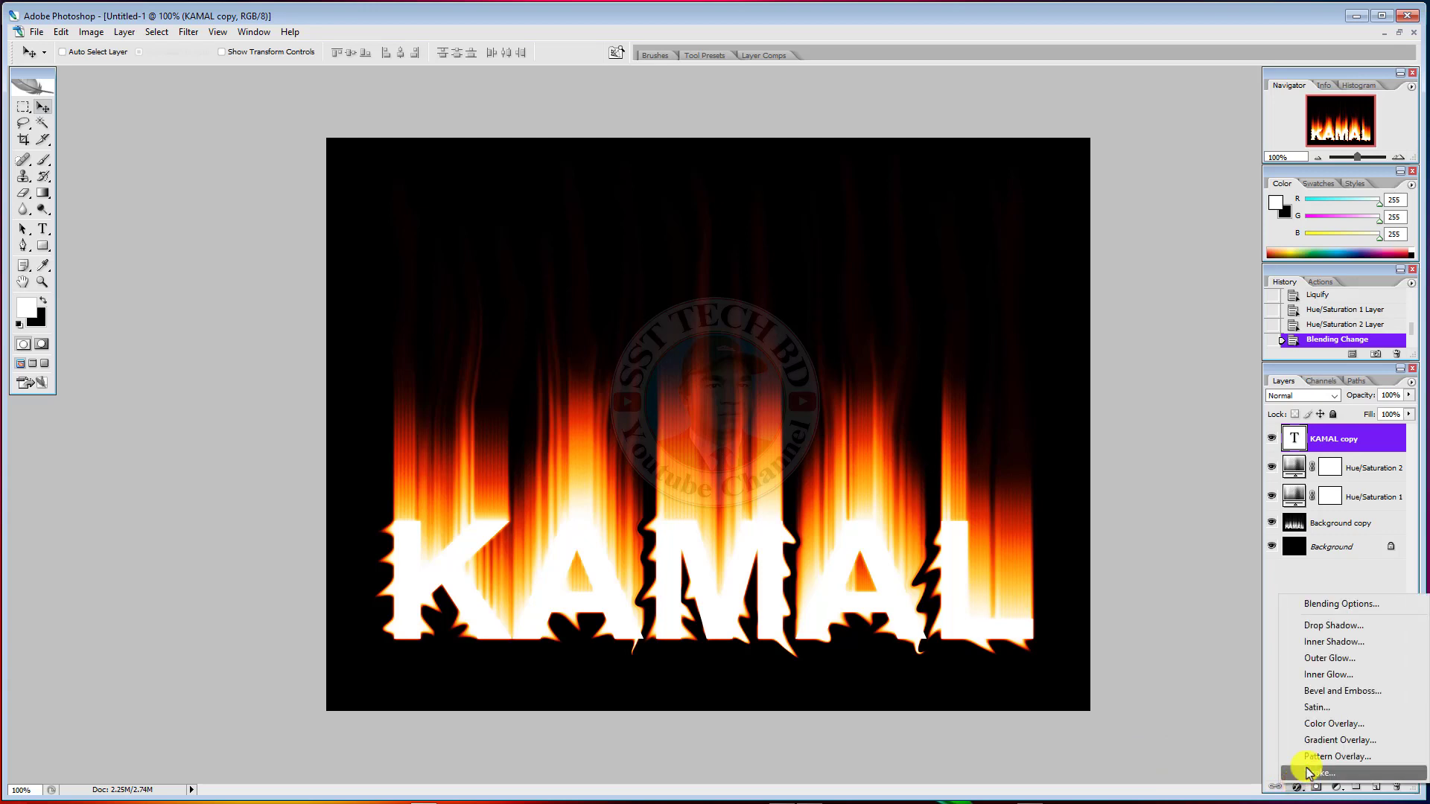
pyautogui.click(1325, 741)
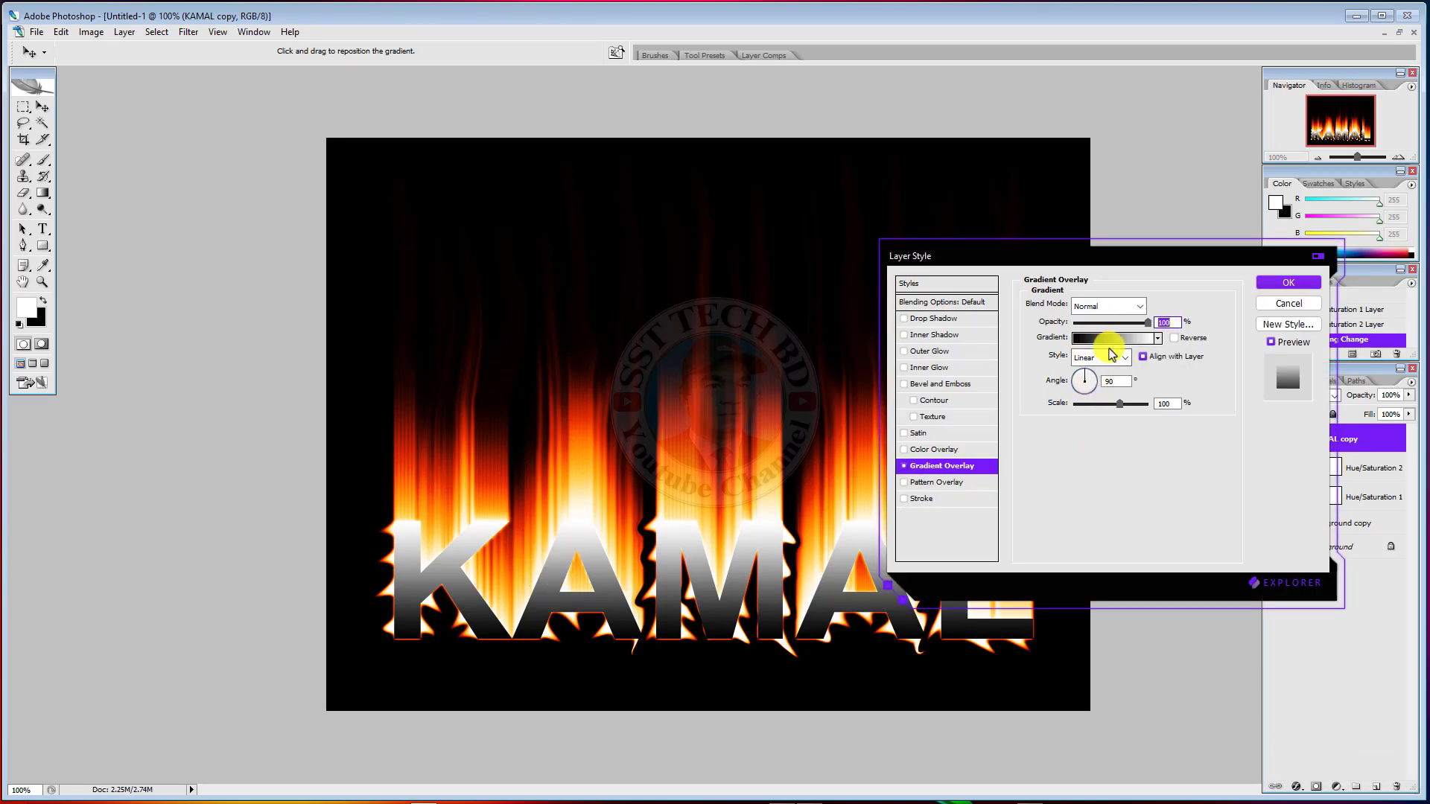
# Step: Set the gradient's right stop to a red-orange sampled from the flames and apply it
pyautogui.click(1110, 338)
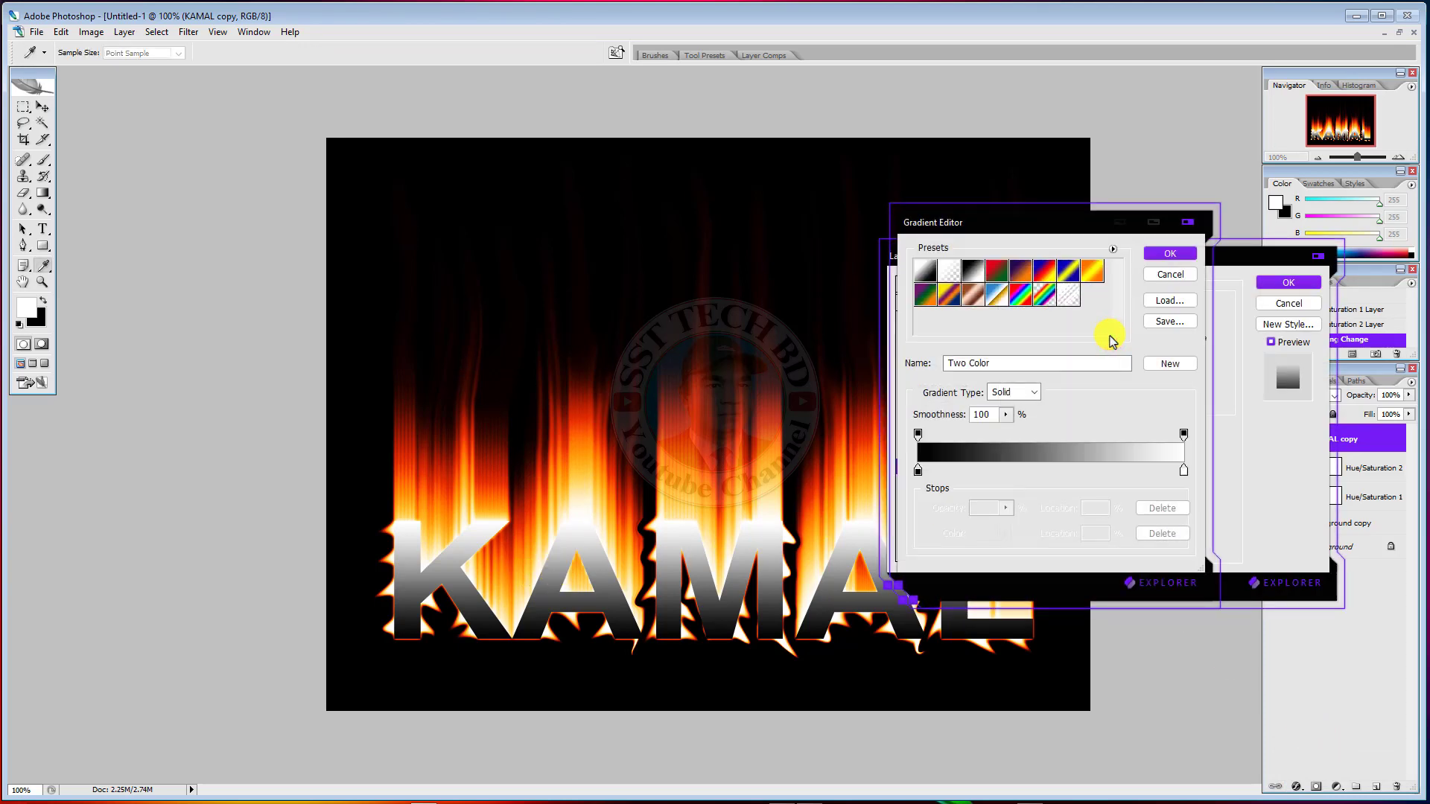
pyautogui.click(1182, 470)
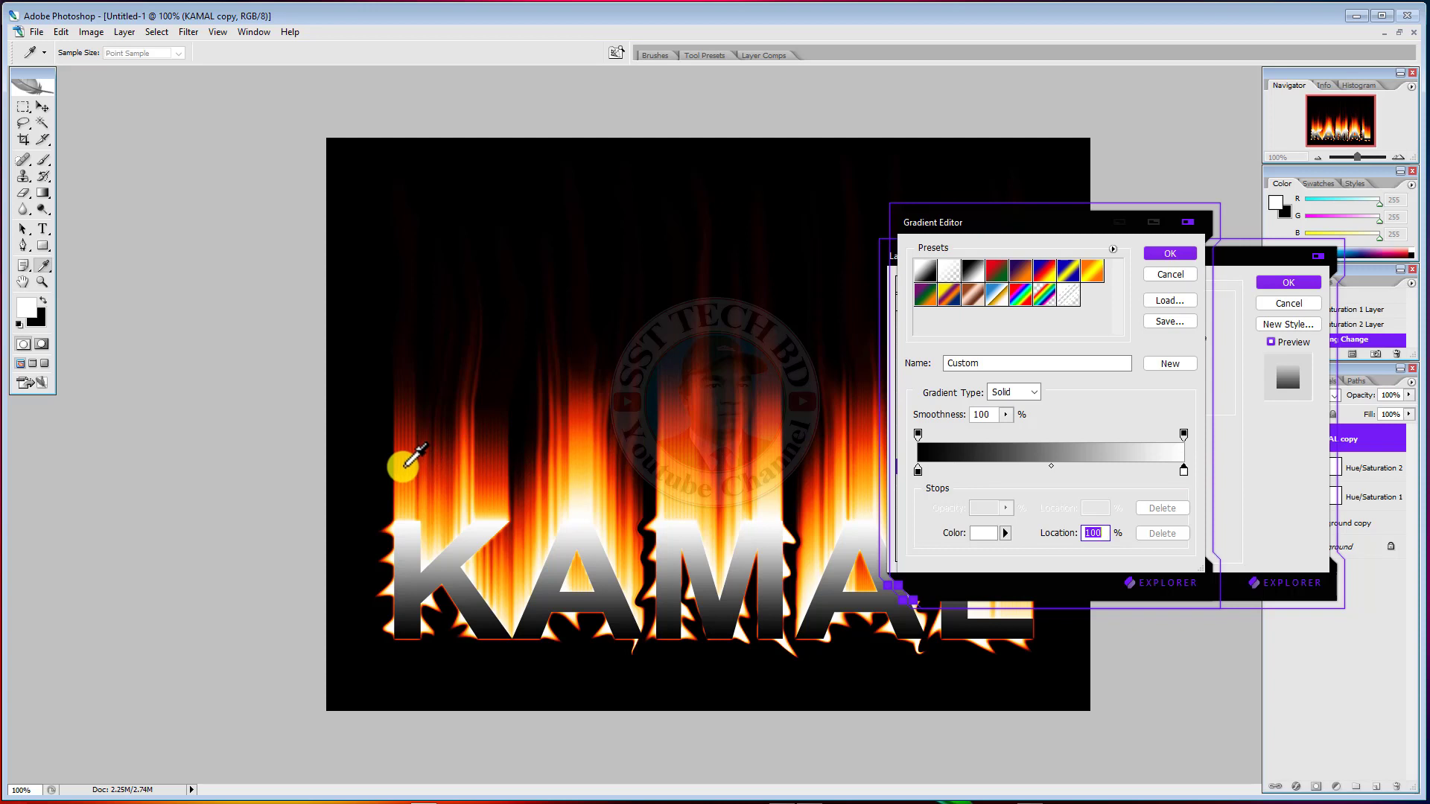
pyautogui.click(404, 466)
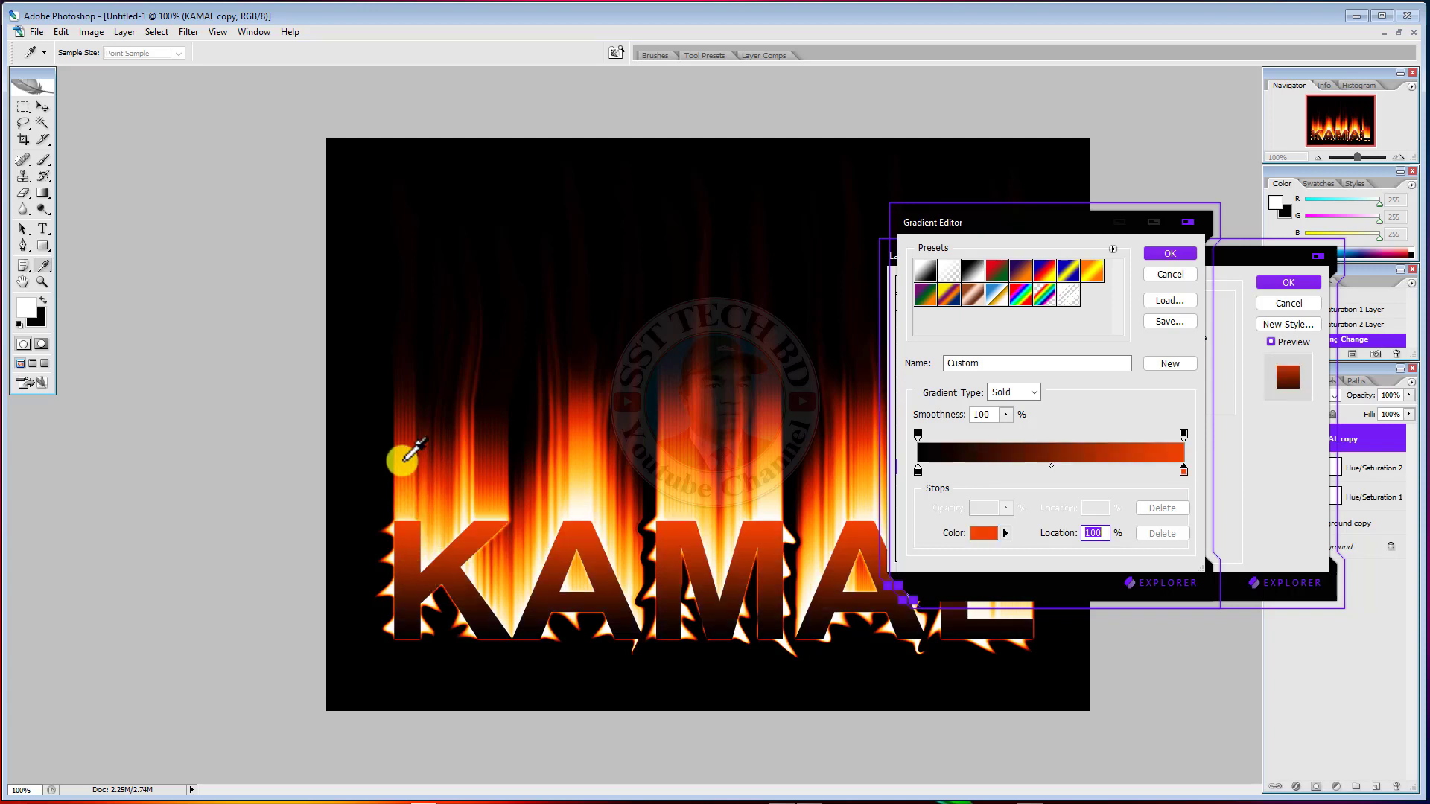
pyautogui.moveTo(405, 448); pyautogui.dragTo(443, 490)
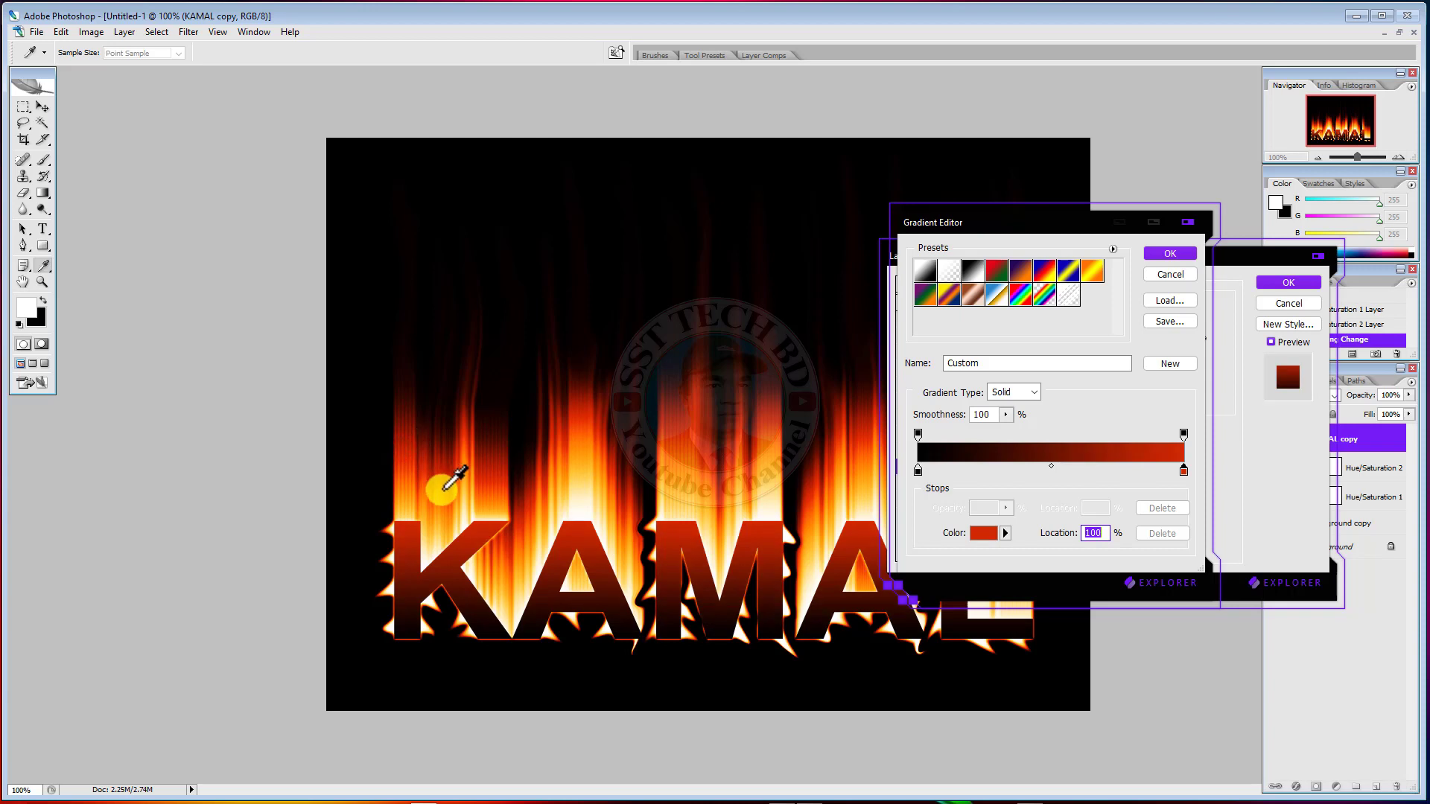
pyautogui.click(431, 495)
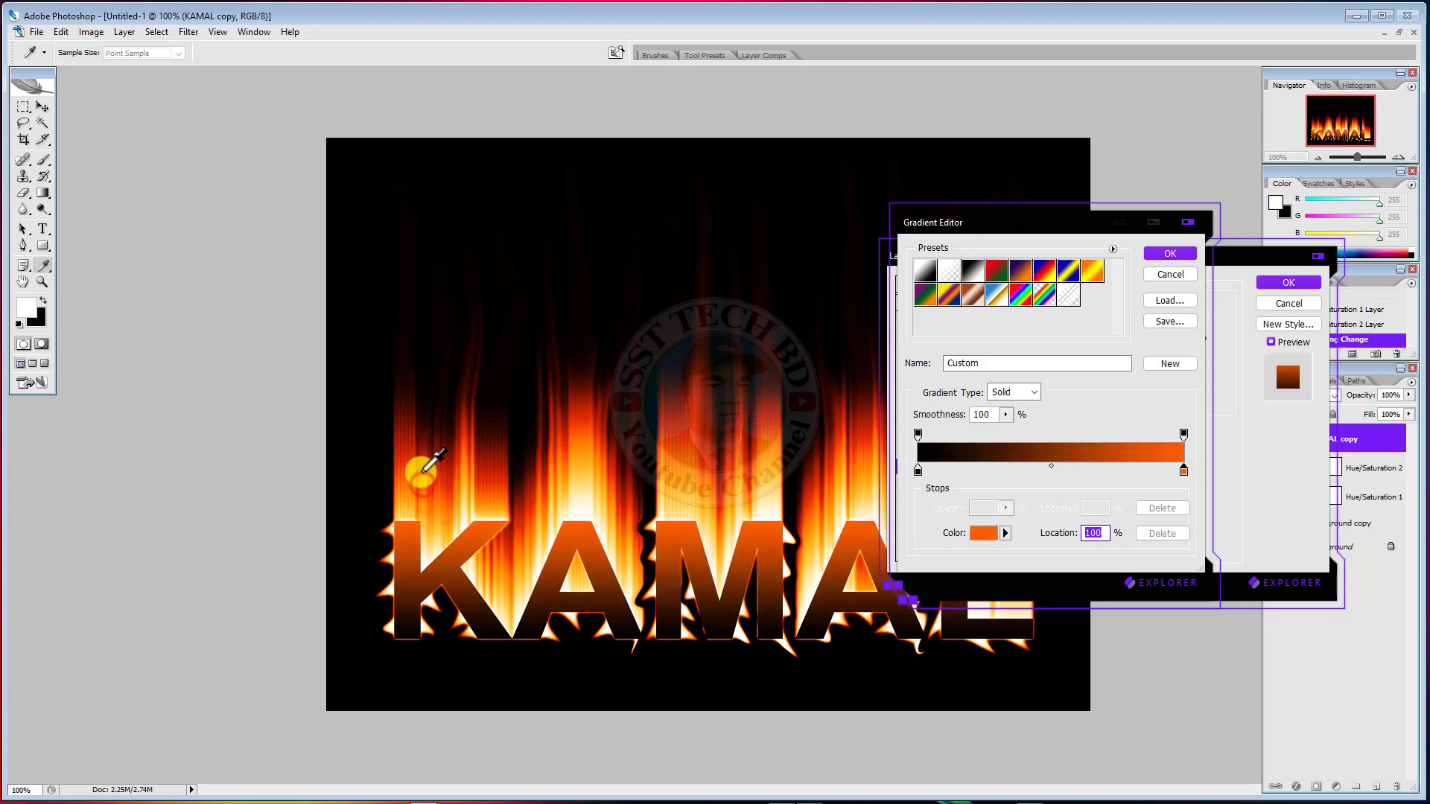
pyautogui.moveTo(422, 495)
pyautogui.mouseDown()
pyautogui.moveTo(425, 426)
pyautogui.moveTo(463, 464)
pyautogui.moveTo(460, 446)
pyautogui.mouseUp()
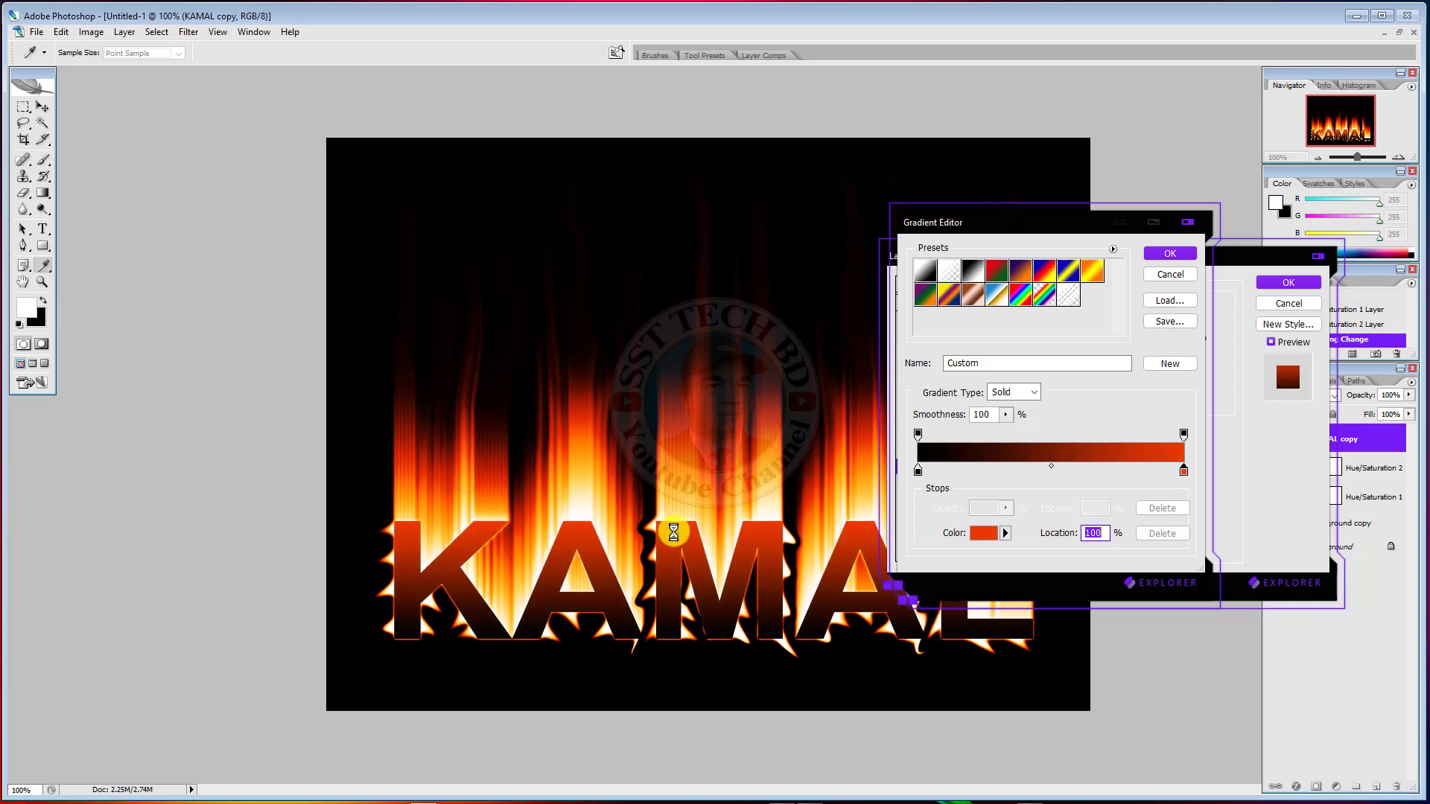
pyautogui.click(1176, 255)
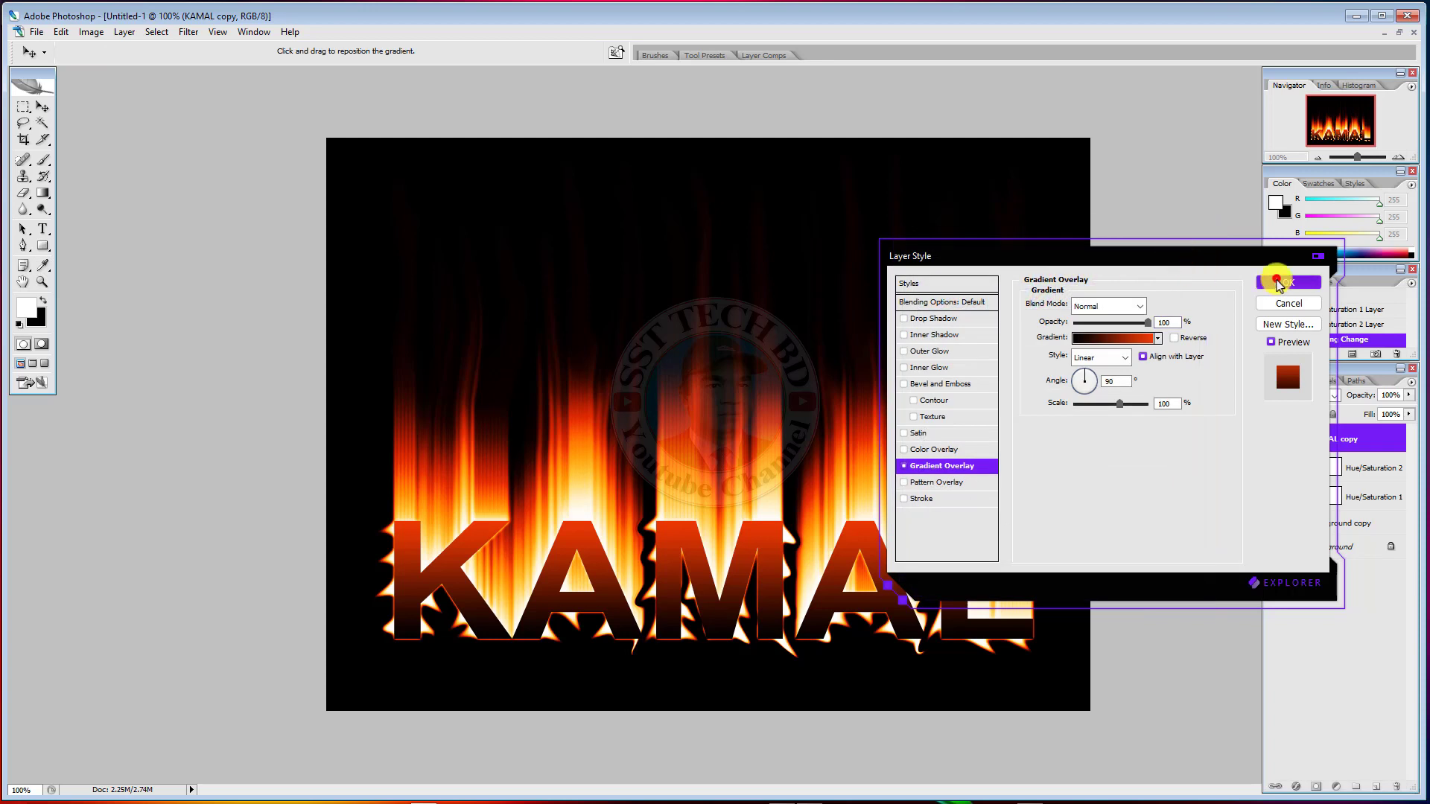
pyautogui.click(1288, 282)
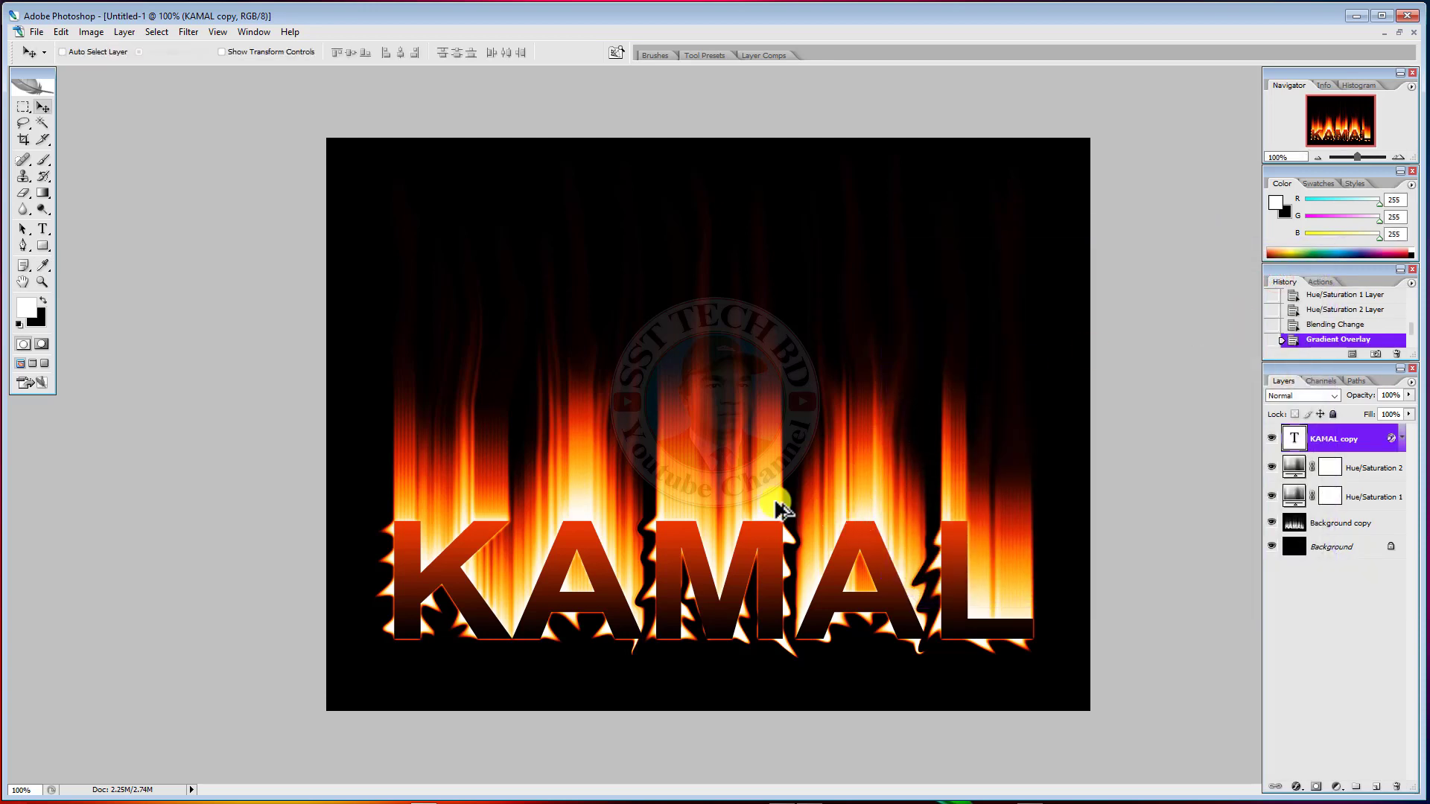
# Step: Zoom the canvas from 100% to 161.05% on the flaming KAMAL artwork
pyautogui.scroll(1, 776, 502)
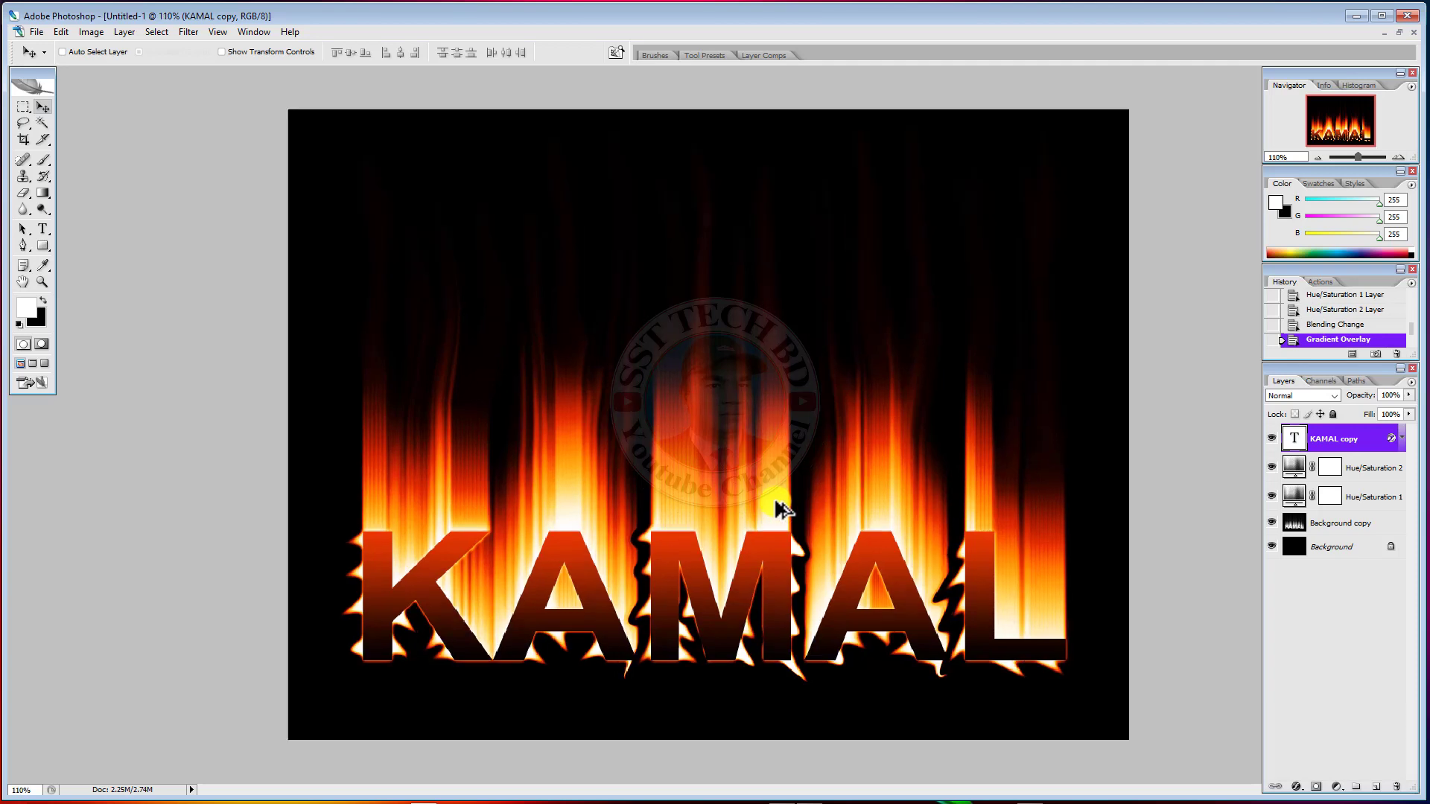
pyautogui.scroll(1, 775, 502)
pyautogui.scroll(1, 779, 509)
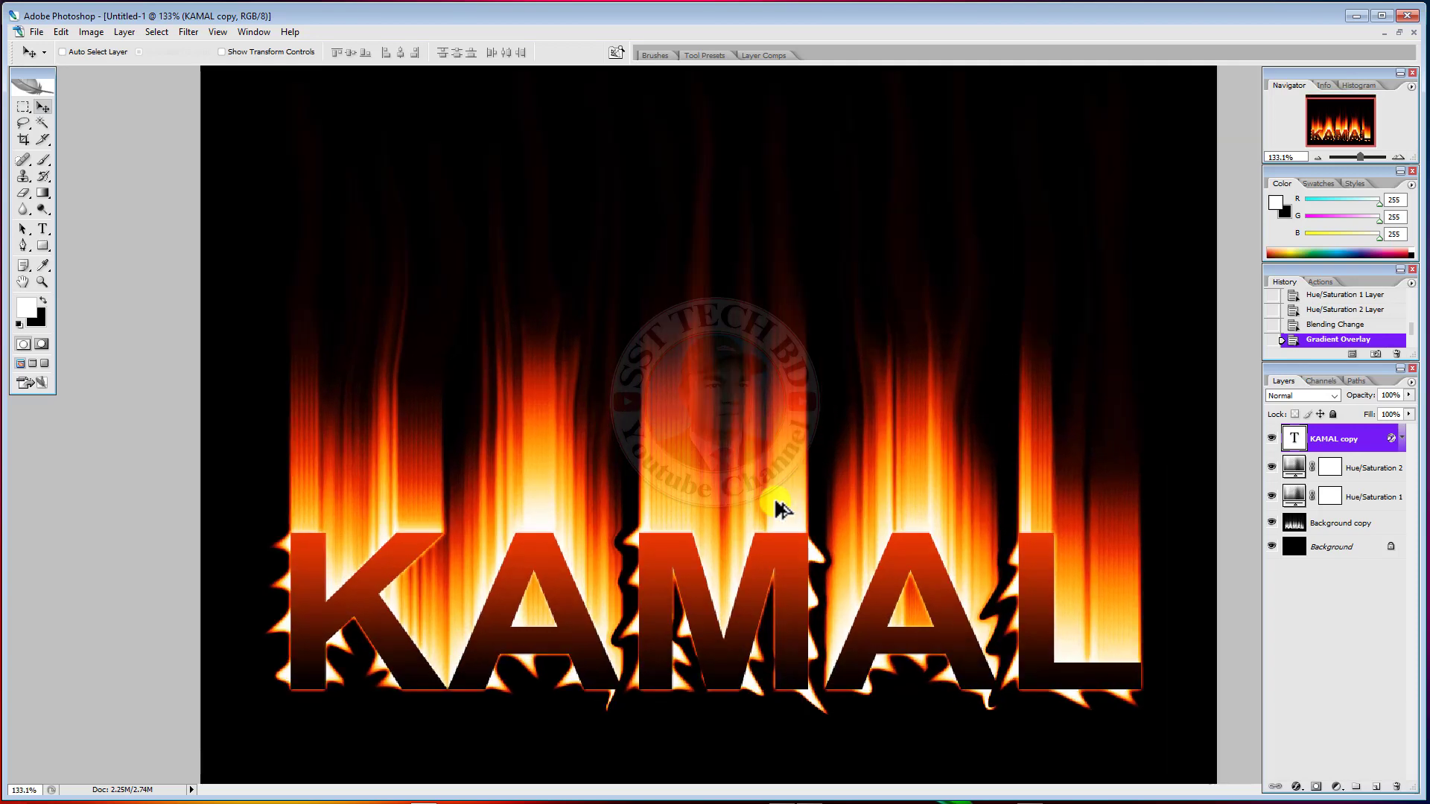
pyautogui.scroll(1, 778, 509)
pyautogui.scroll(1, 878, 526)
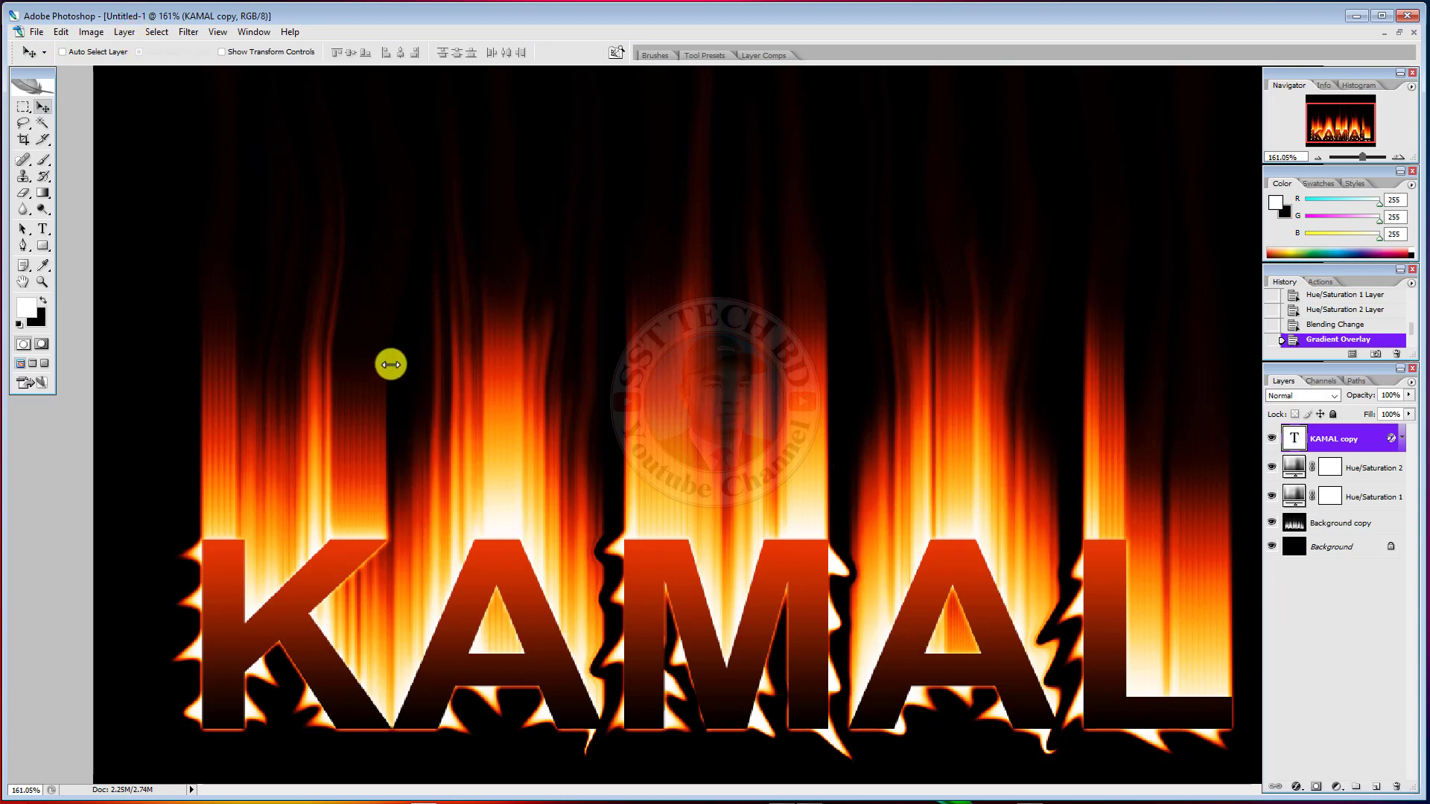
# Step: Save a JPEG copy named Untitled-1.jpg into the Downloads folder
pyautogui.click(35, 34)
pyautogui.click(56, 196)
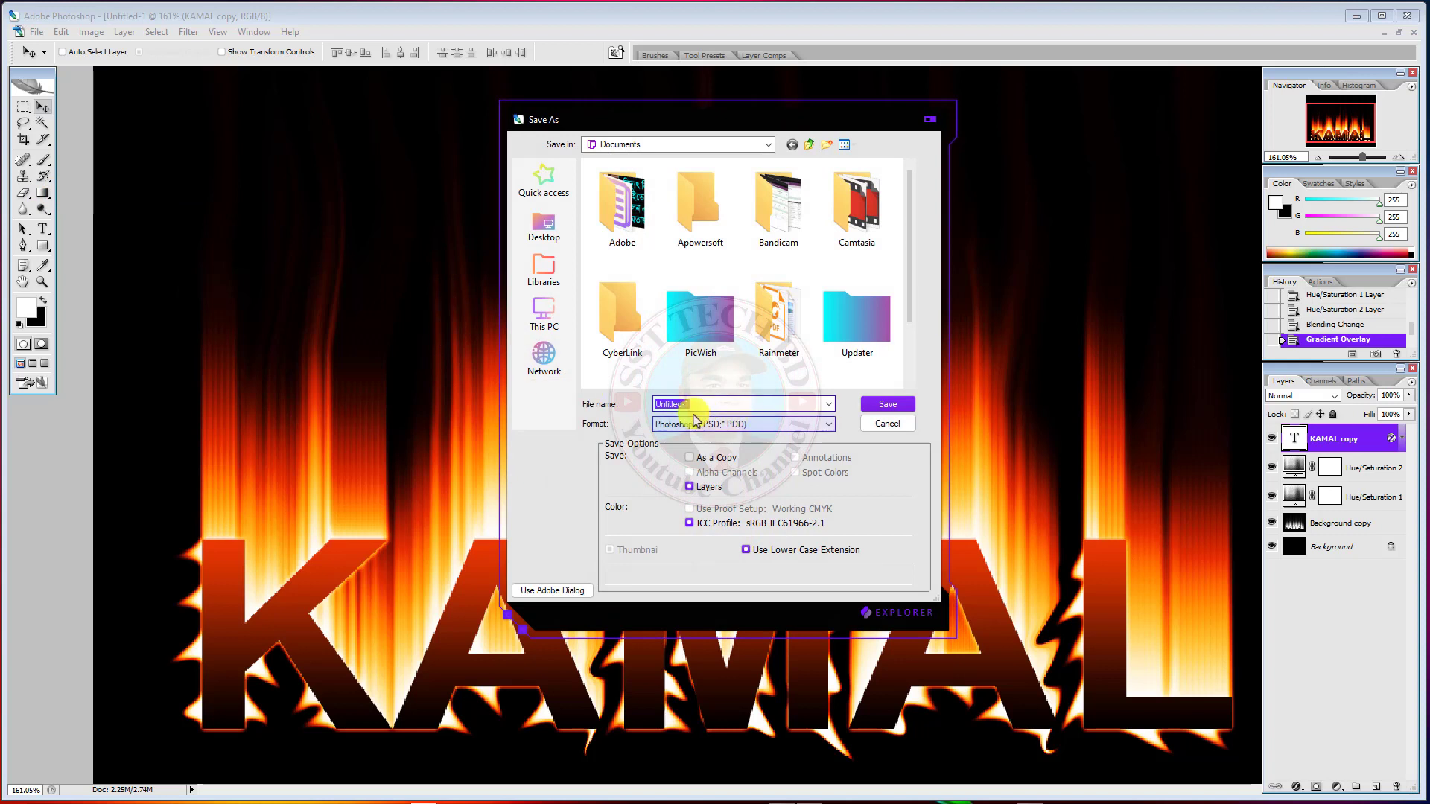
pyautogui.click(828, 426)
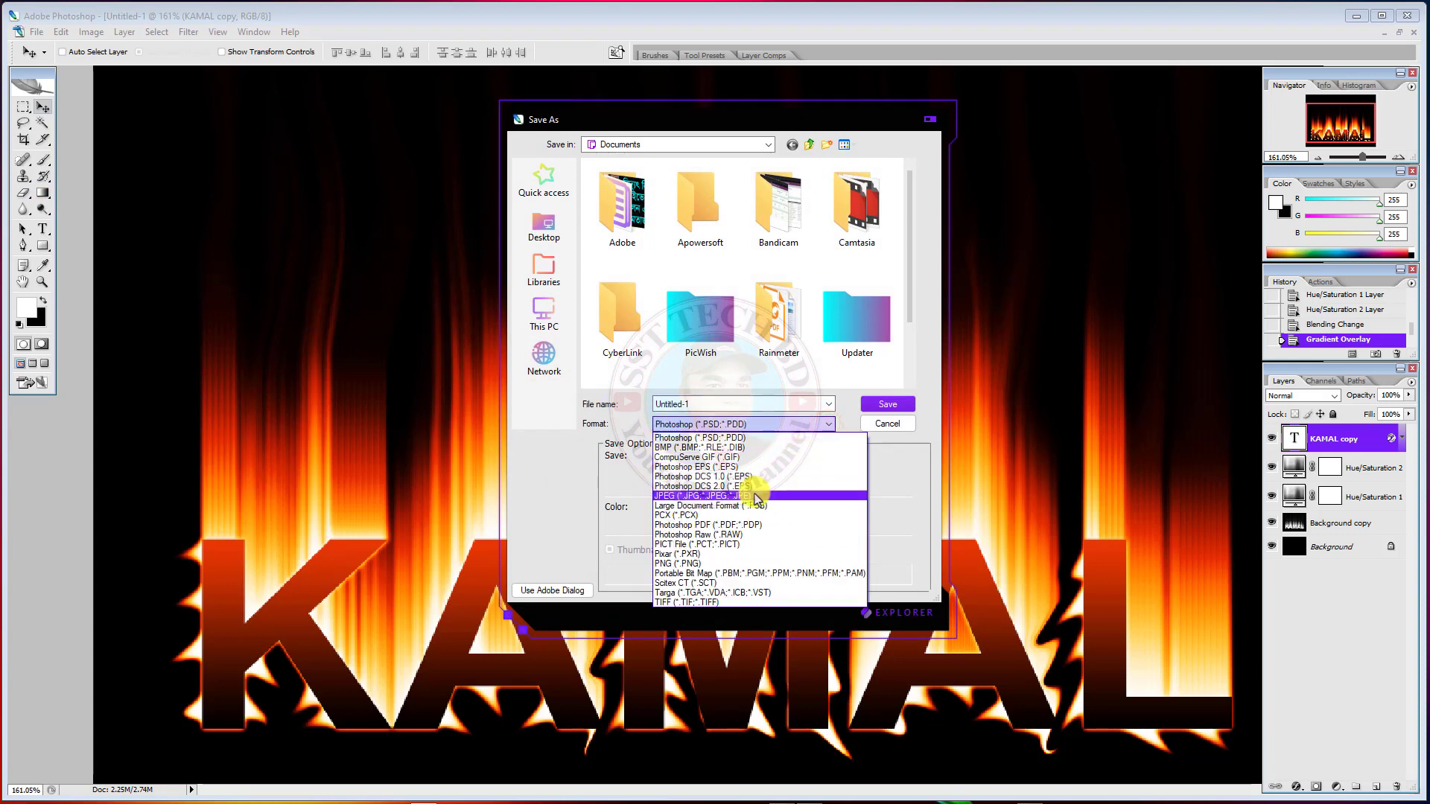
pyautogui.click(756, 496)
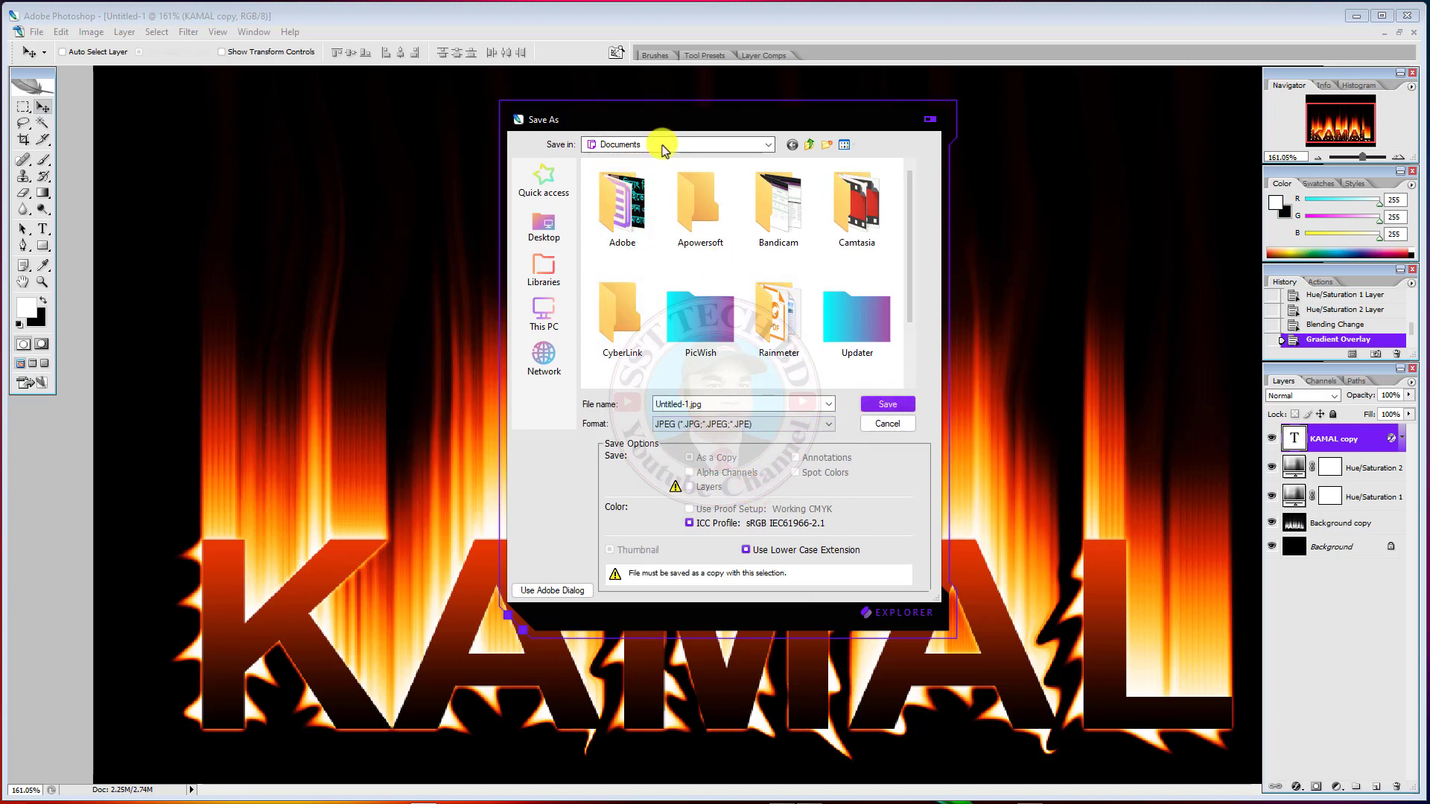
pyautogui.click(555, 327)
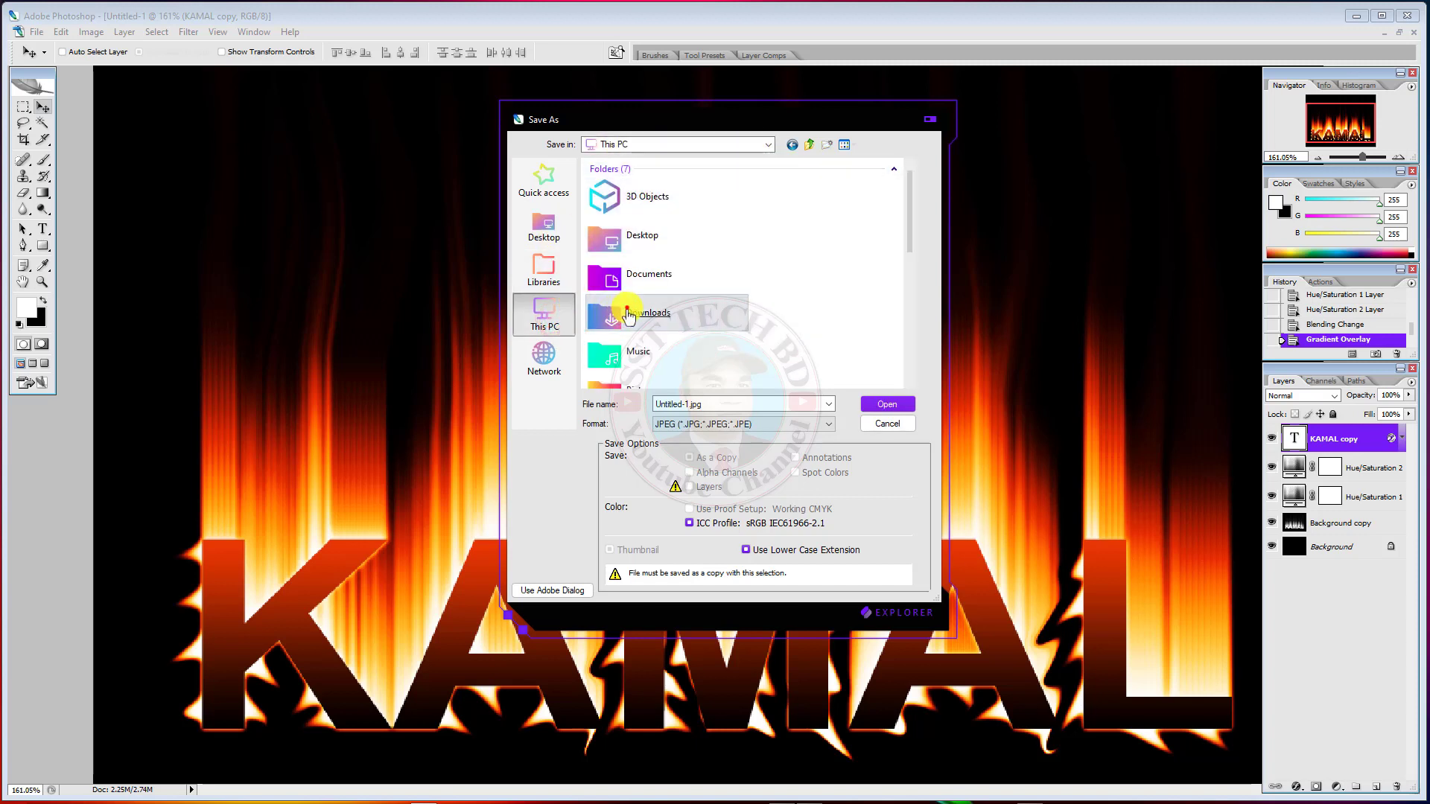
pyautogui.doubleClick(629, 309)
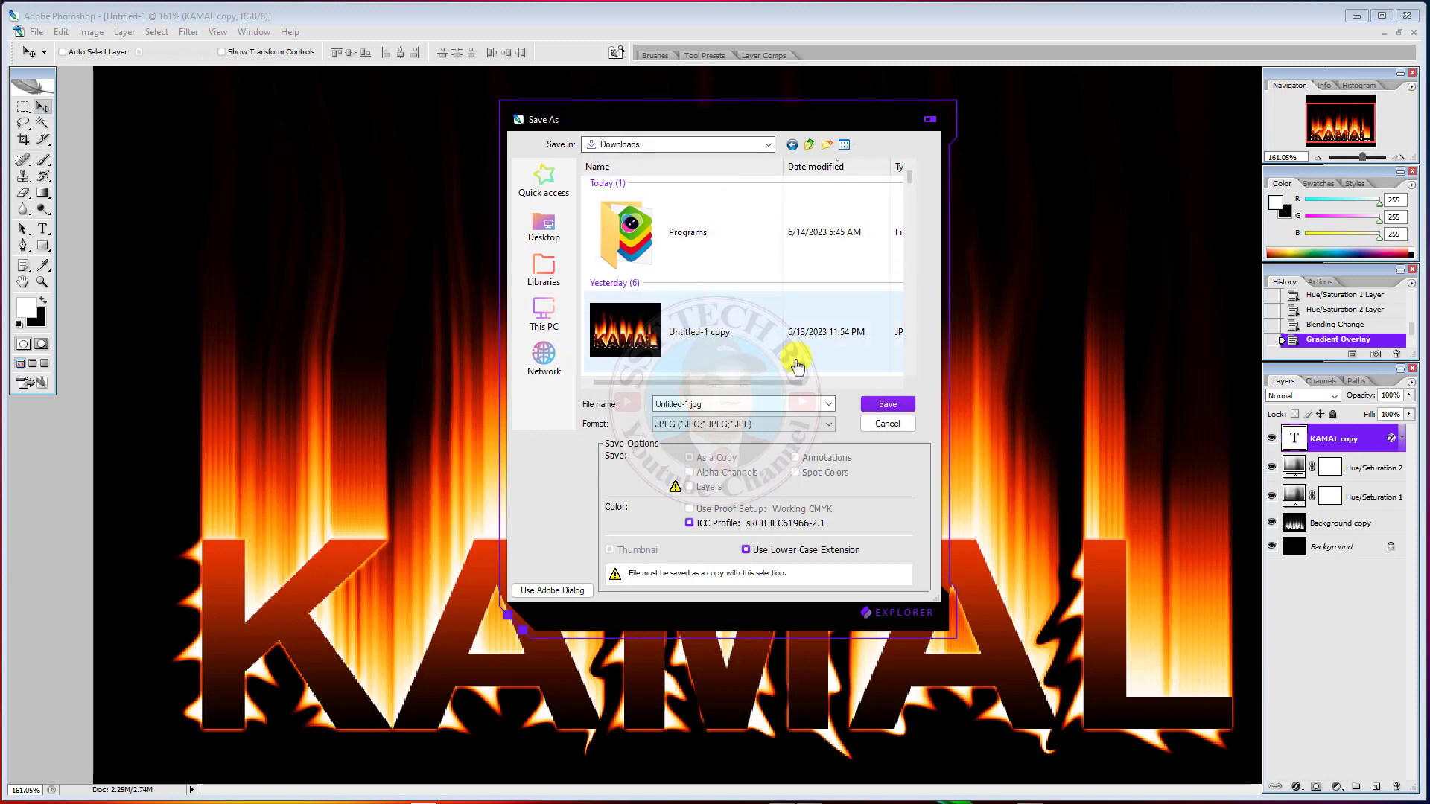
pyautogui.click(888, 404)
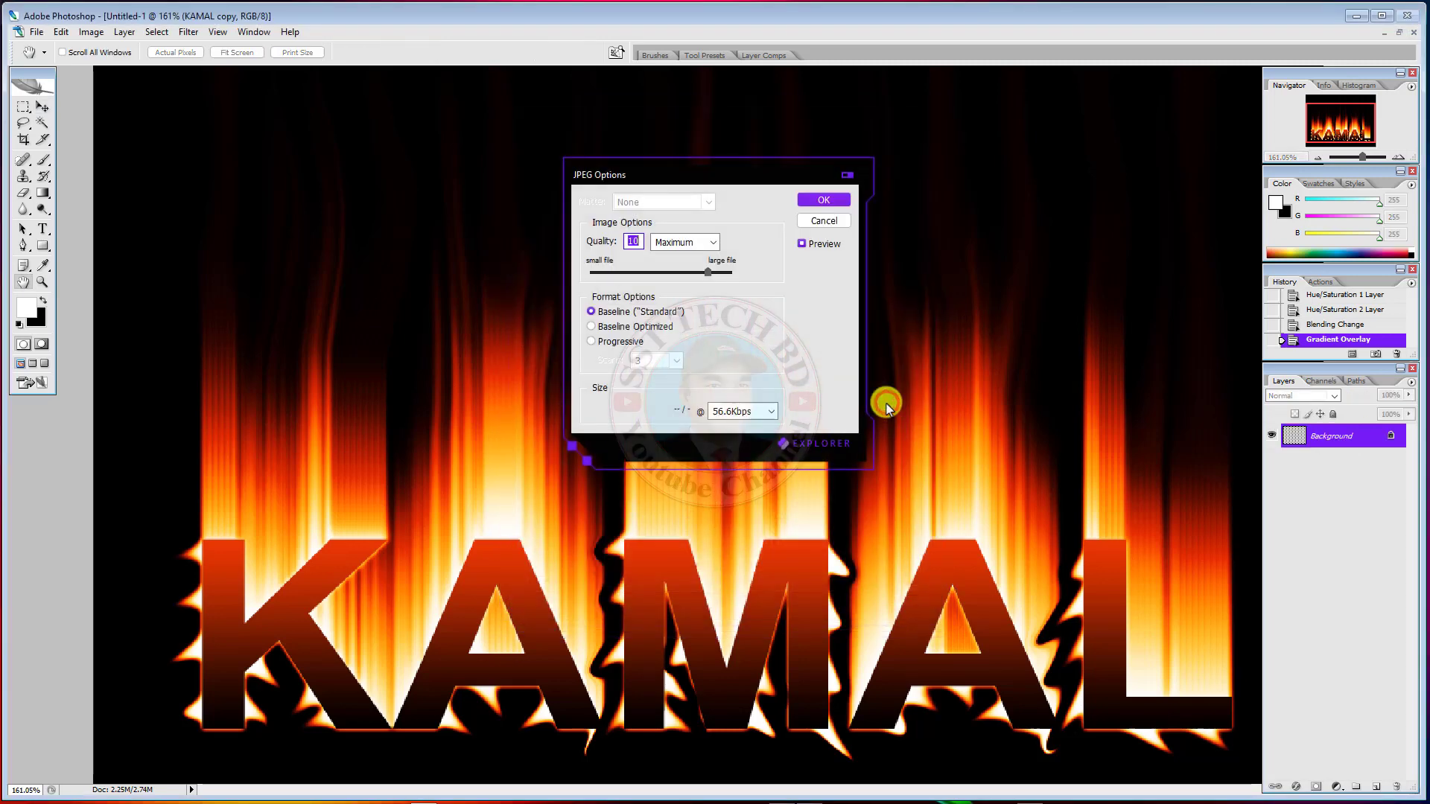
# Step: Set the JPEG Options quality to Maximum and finish saving
pyautogui.click(715, 244)
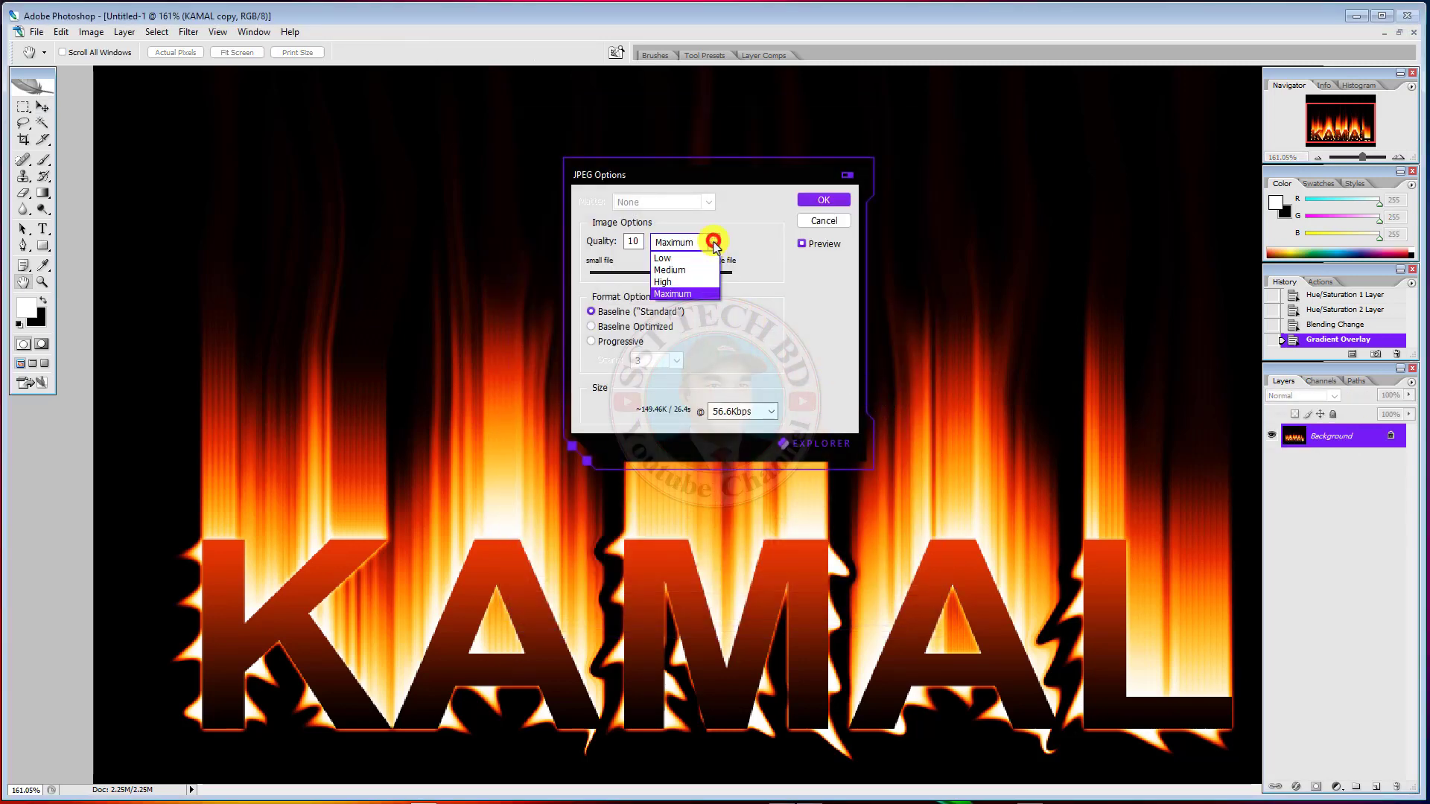
pyautogui.click(696, 296)
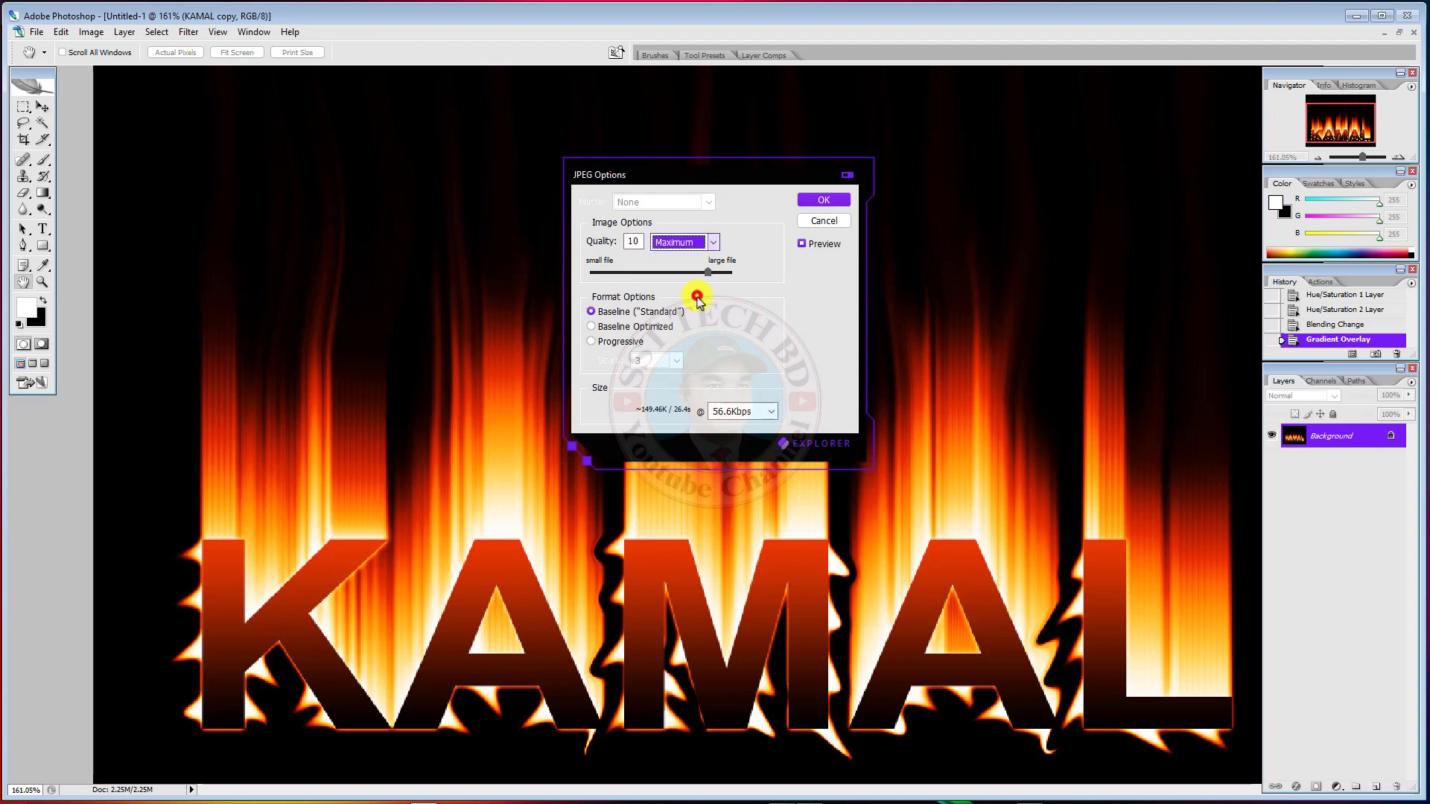
pyautogui.click(824, 200)
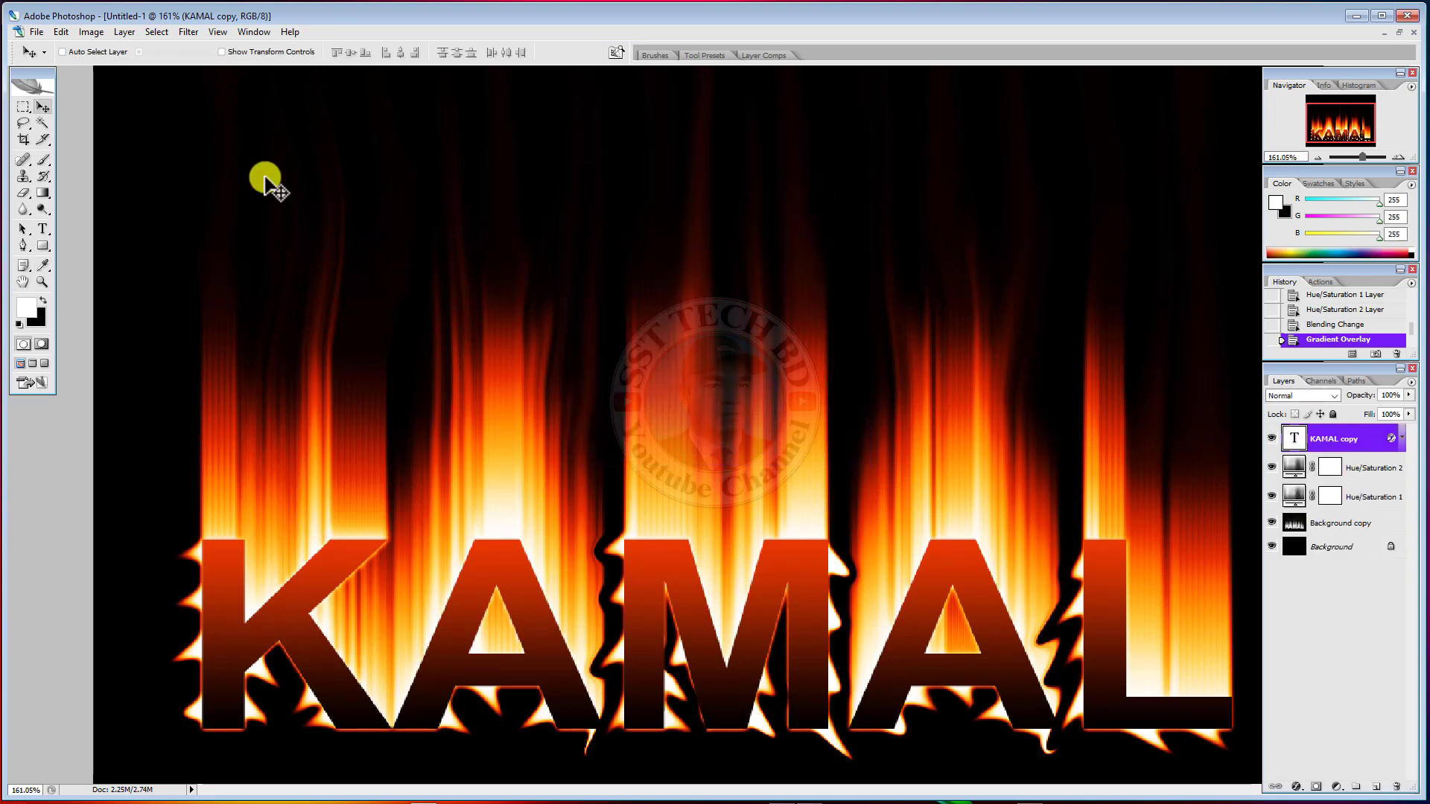